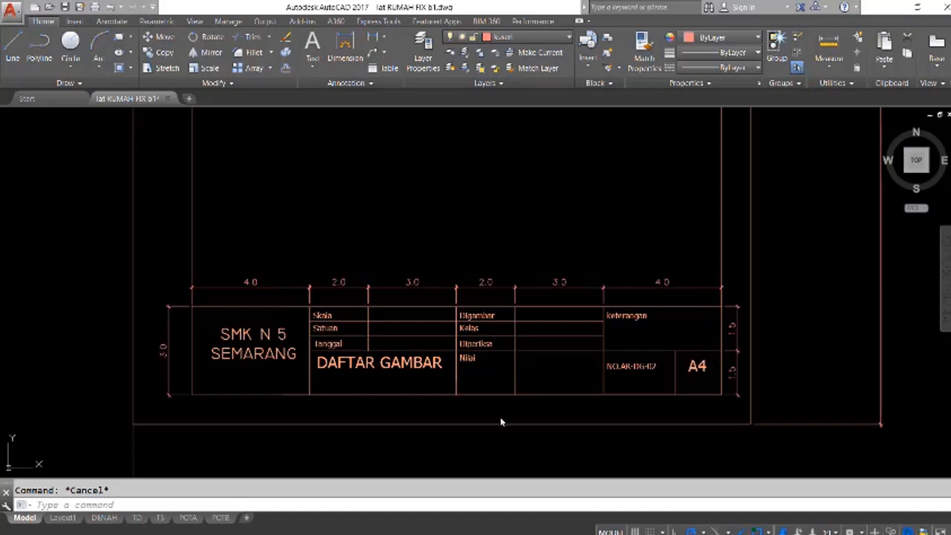
- Examine the 1:1 A4 sheet's outer border, inner frame and its overall width and height dimensions
scroll(297, 318, down, 4)
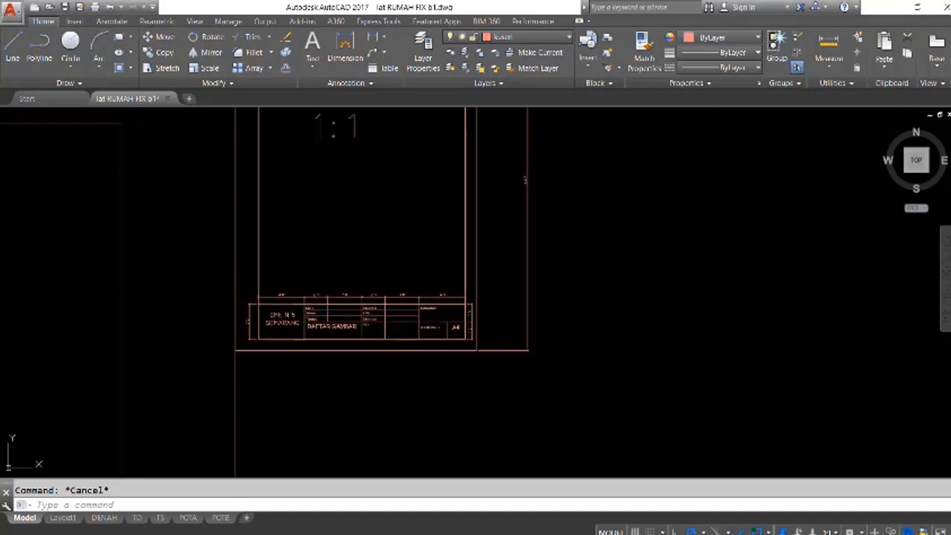
middle_drag(391, 208, 450, 344)
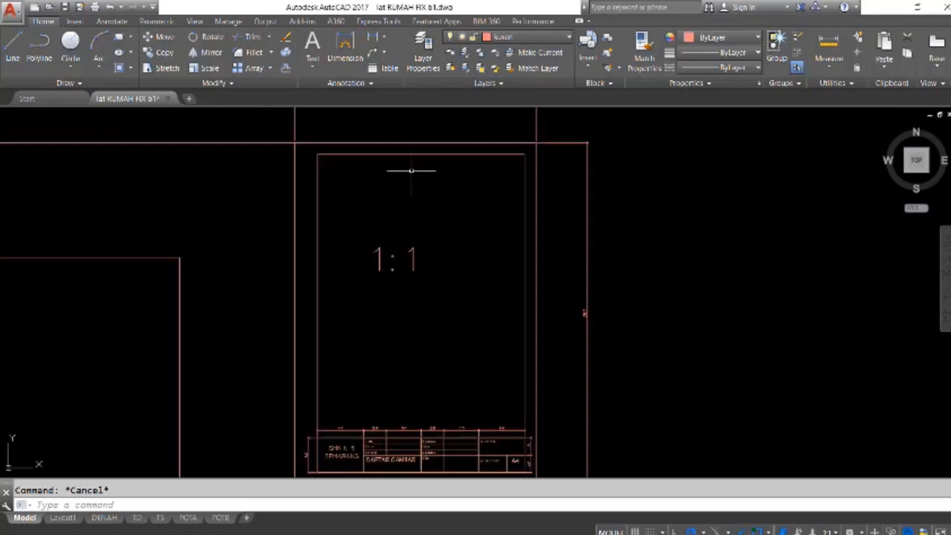
middle_drag(423, 171, 420, 288)
scroll(436, 216, up, 3)
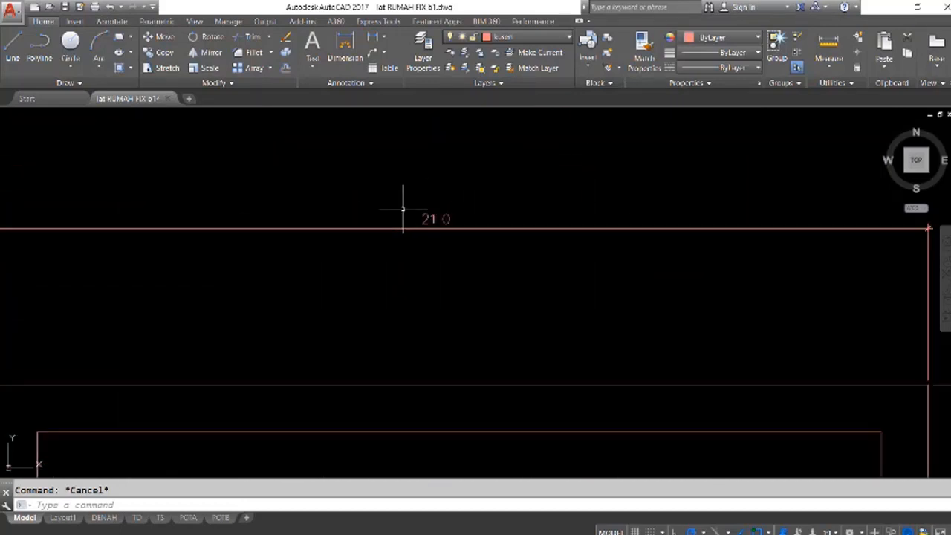
scroll(420, 215, down, 4)
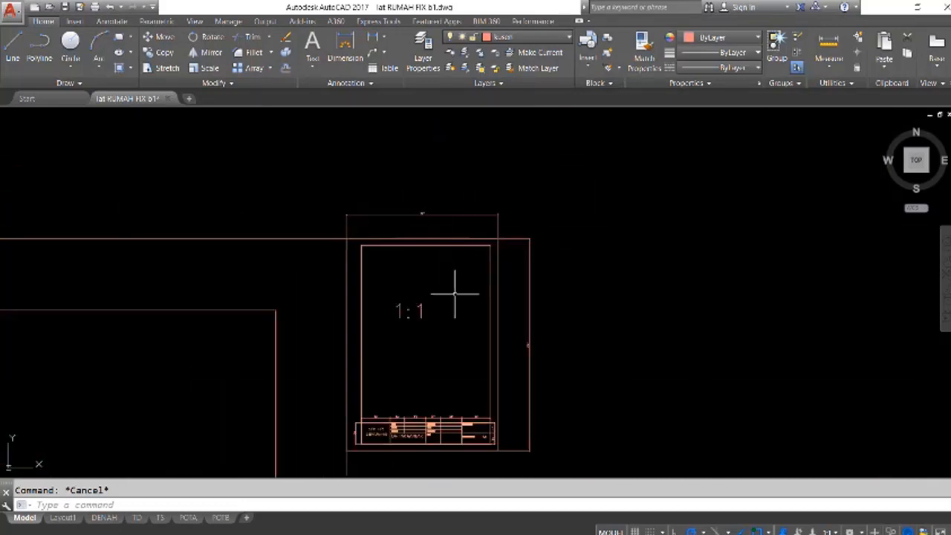
middle_drag(527, 359, 570, 307)
scroll(569, 307, up, 5)
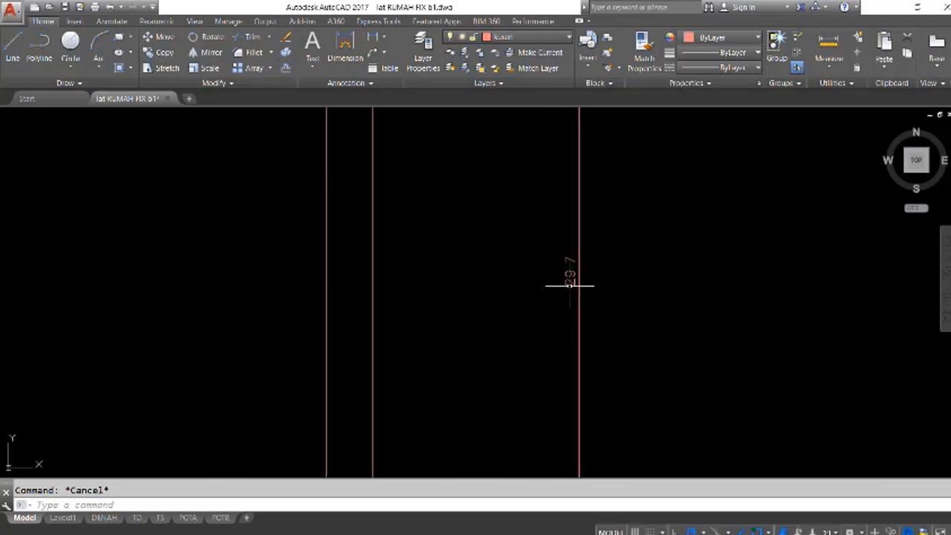
middle_drag(432, 297, 541, 214)
scroll(529, 219, down, 6)
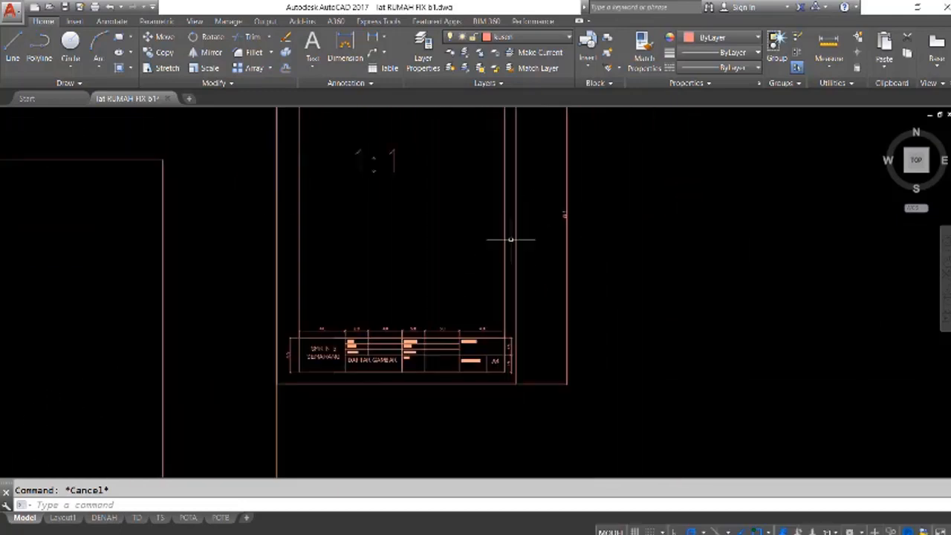
scroll(511, 239, down, 2)
middle_drag(445, 176, 440, 226)
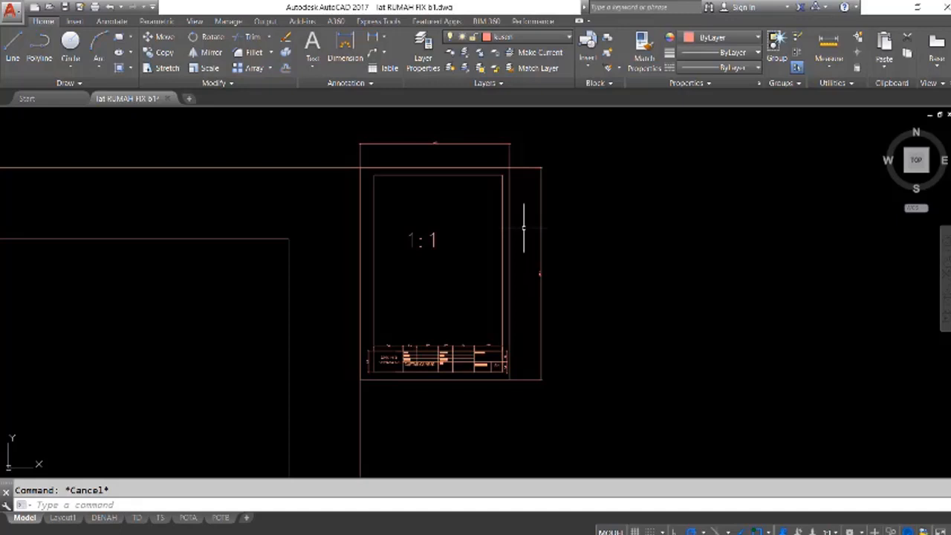
- Inspect the title block of the 1:1 sheet, reading its cell dimensions and text fields
scroll(388, 355, up, 3)
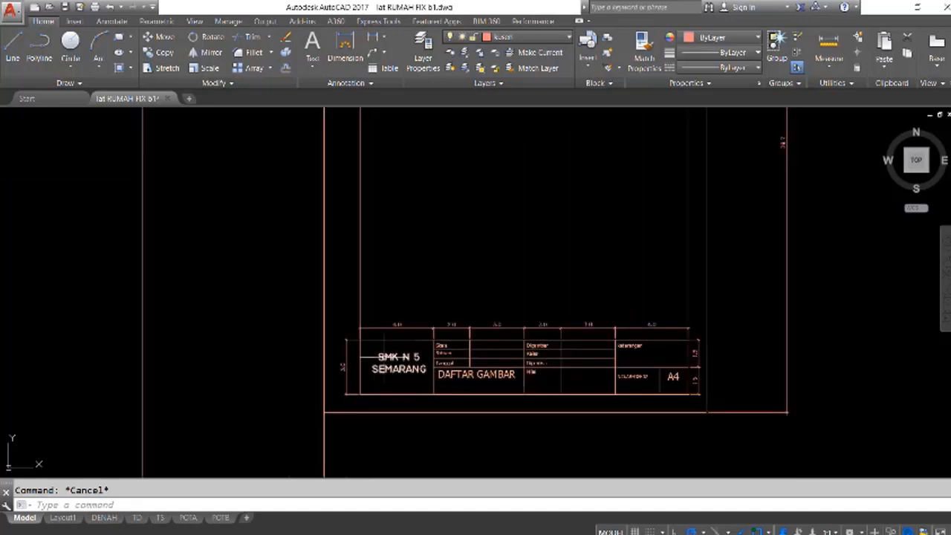
middle_drag(394, 342, 371, 327)
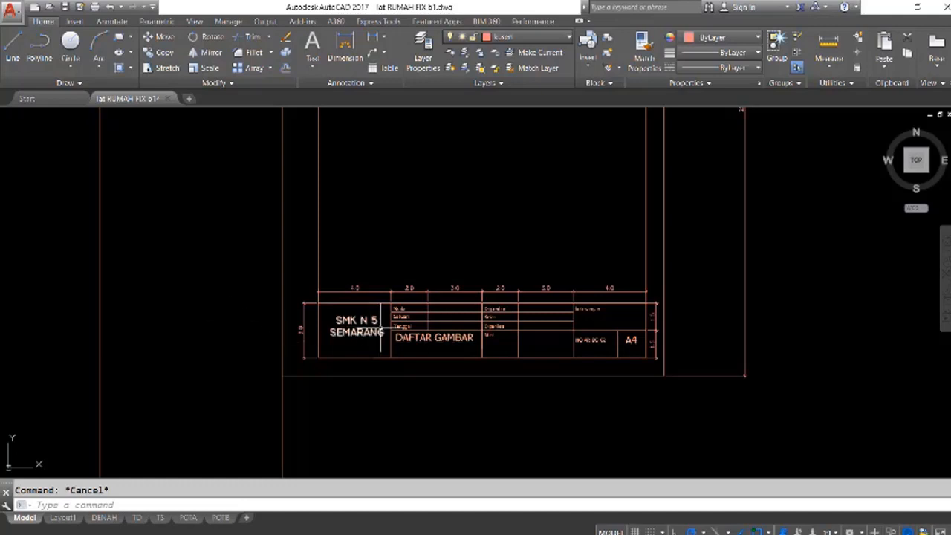
scroll(370, 327, up, 2)
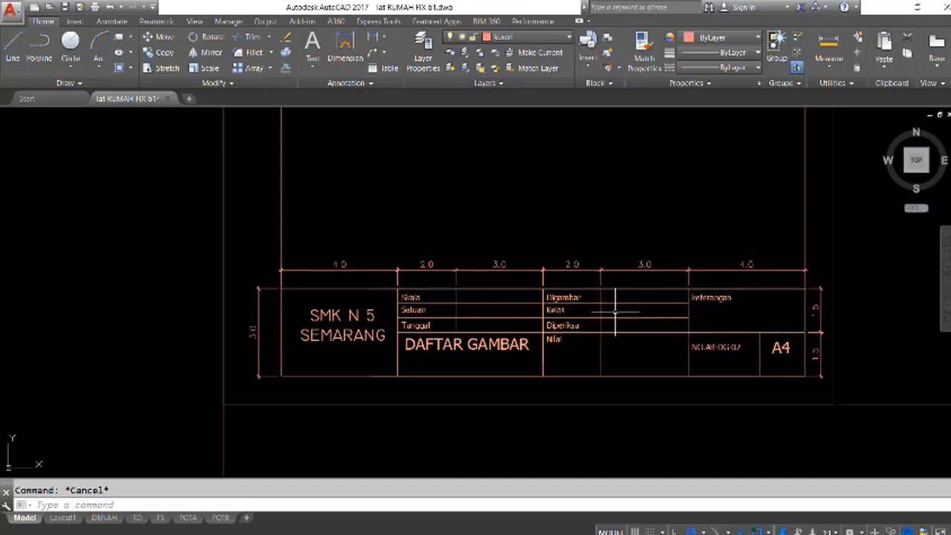
scroll(394, 305, up, 2)
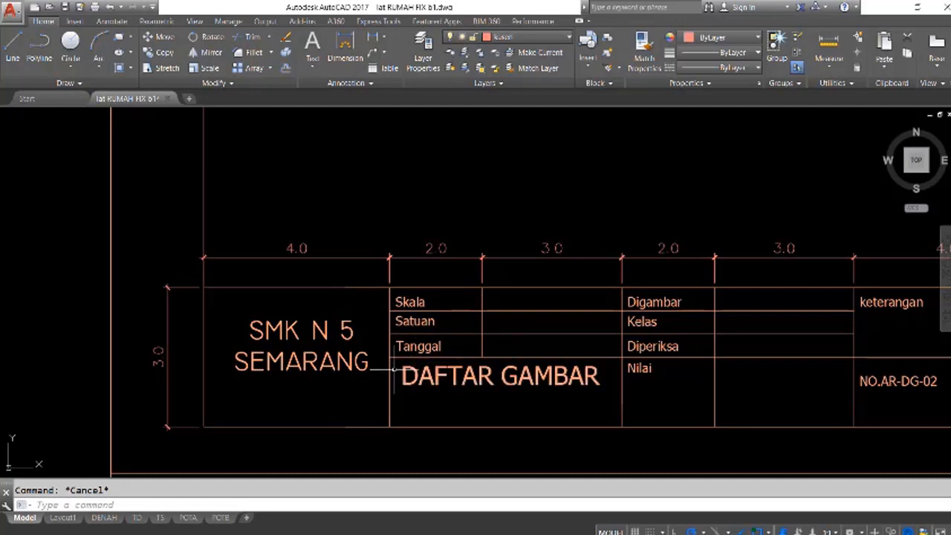
scroll(282, 320, down, 6)
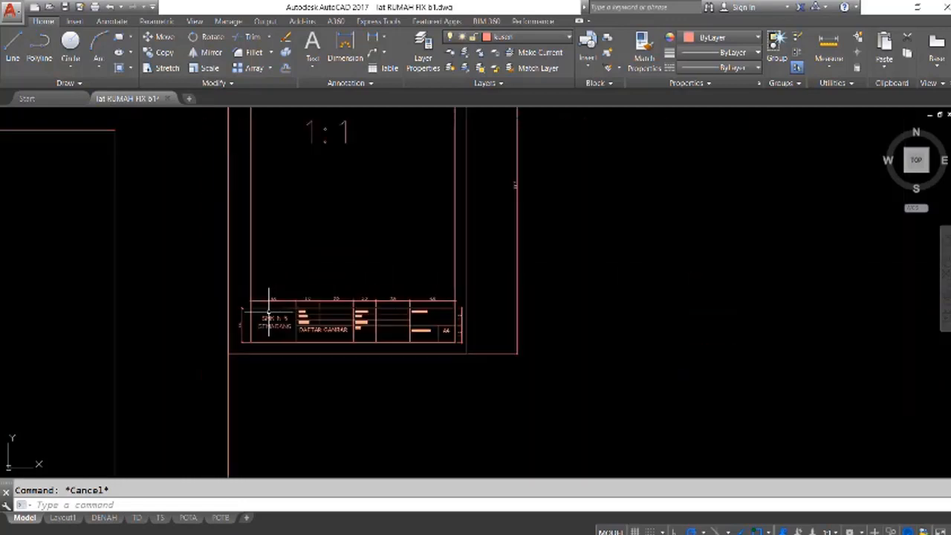
- Compare the 1:10, 1:20 and 1:50 sheet frames with the small 1:1 sheet
mouse_move(292, 261)
middle_down()
mouse_move(526, 272)
mouse_move(576, 249)
middle_up()
scroll(443, 278, down, 2)
scroll(524, 275, down, 3)
scroll(580, 236, down, 4)
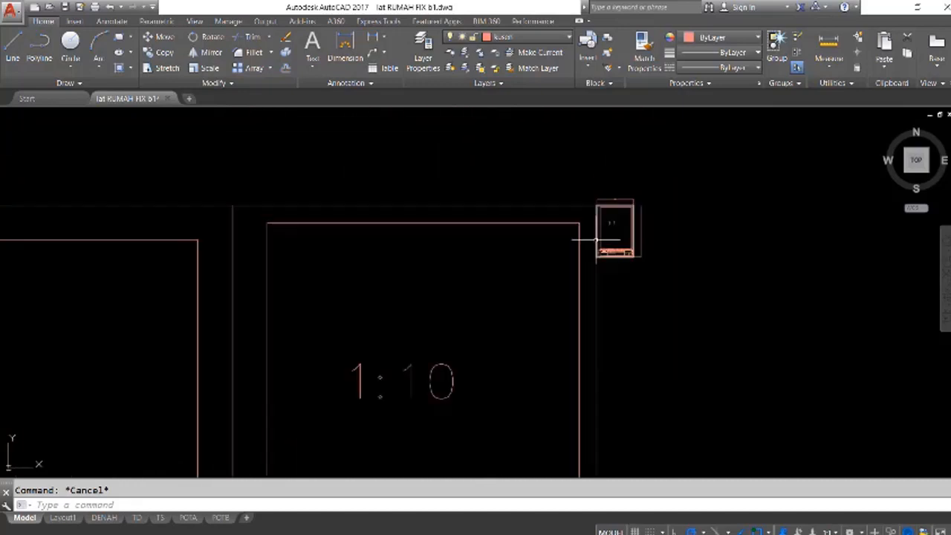
scroll(609, 212, up, 6)
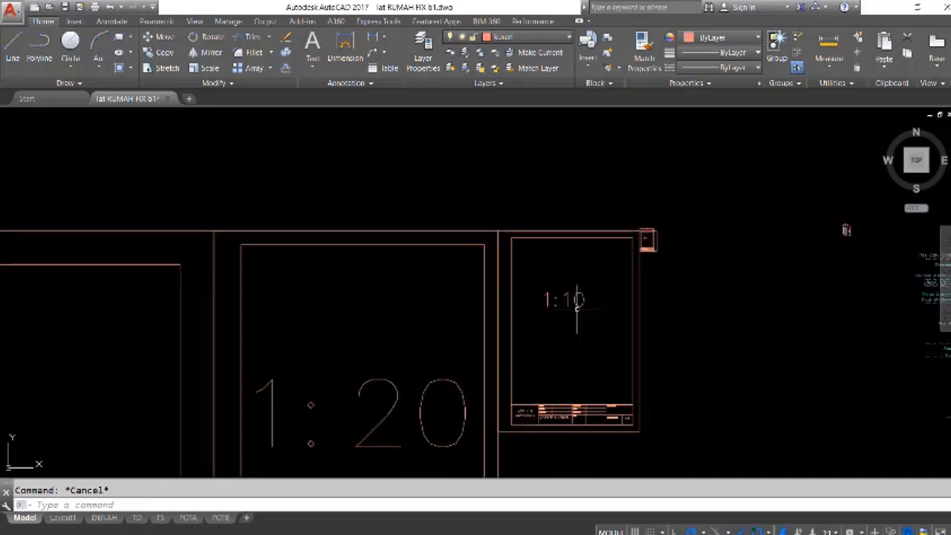
middle_drag(439, 352, 562, 264)
scroll(562, 264, down, 6)
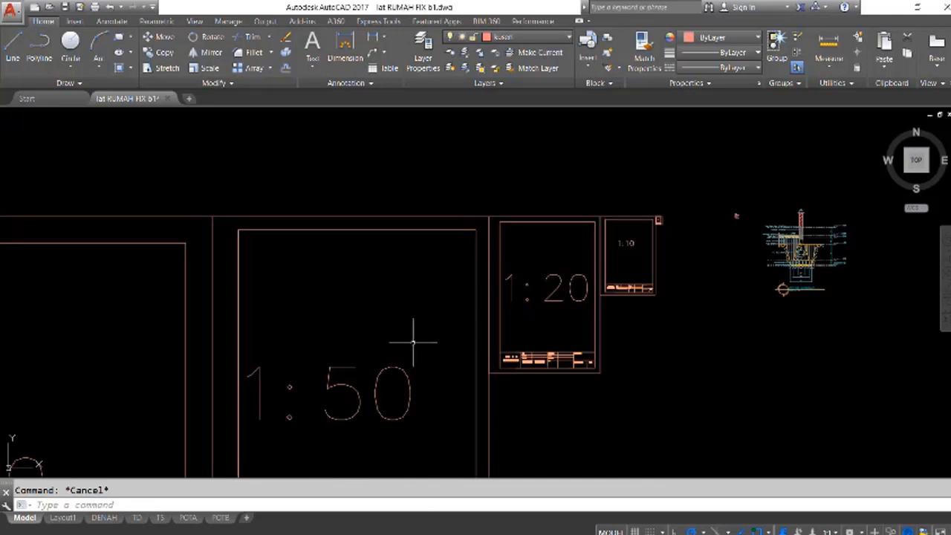
scroll(461, 261, up, 6)
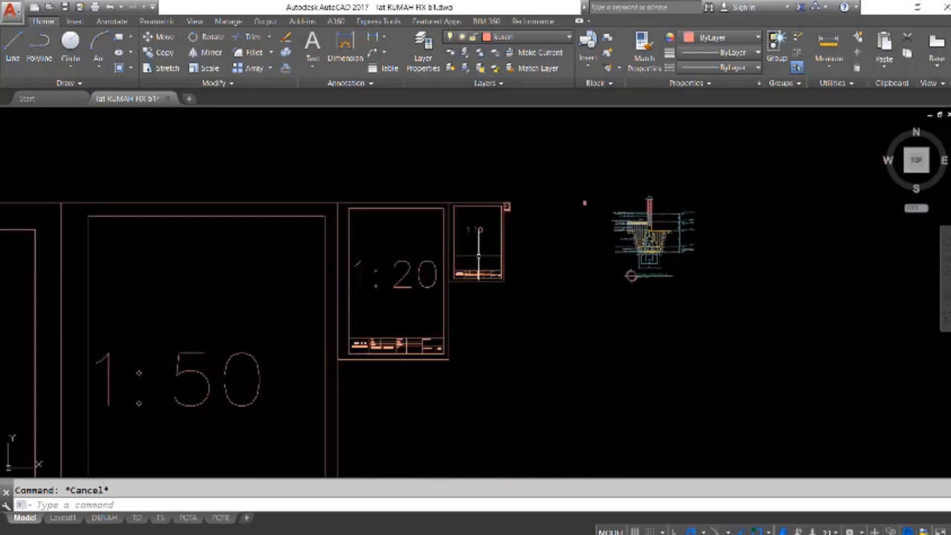
scroll(503, 208, up, 2)
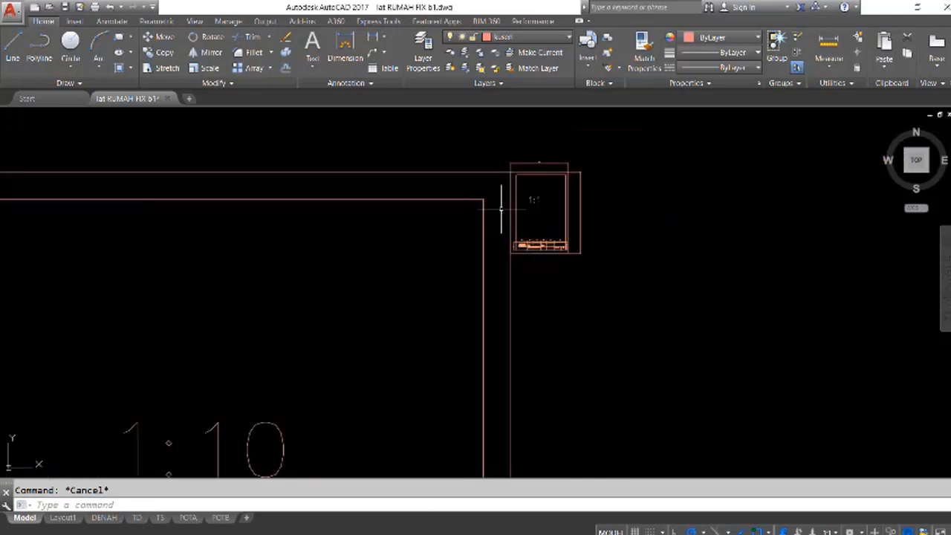
scroll(513, 186, up, 2)
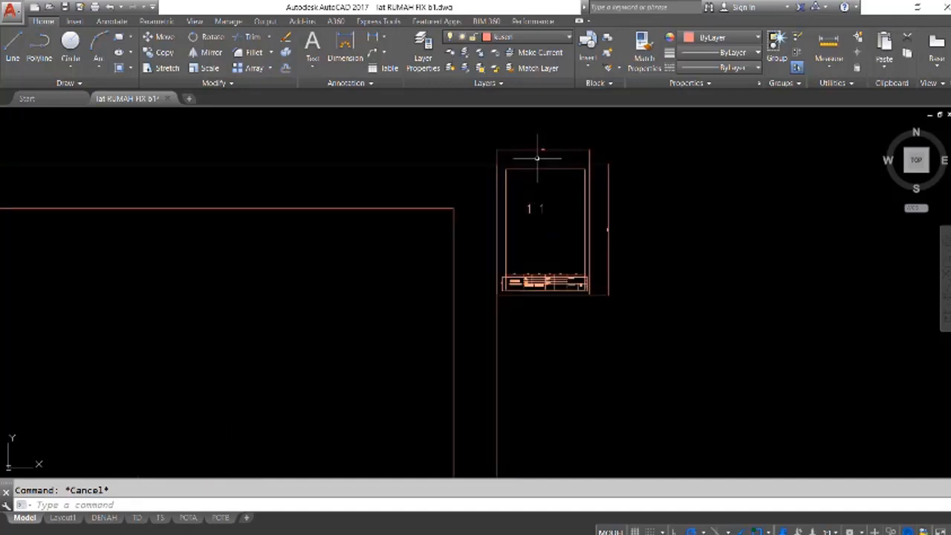
scroll(497, 160, up, 2)
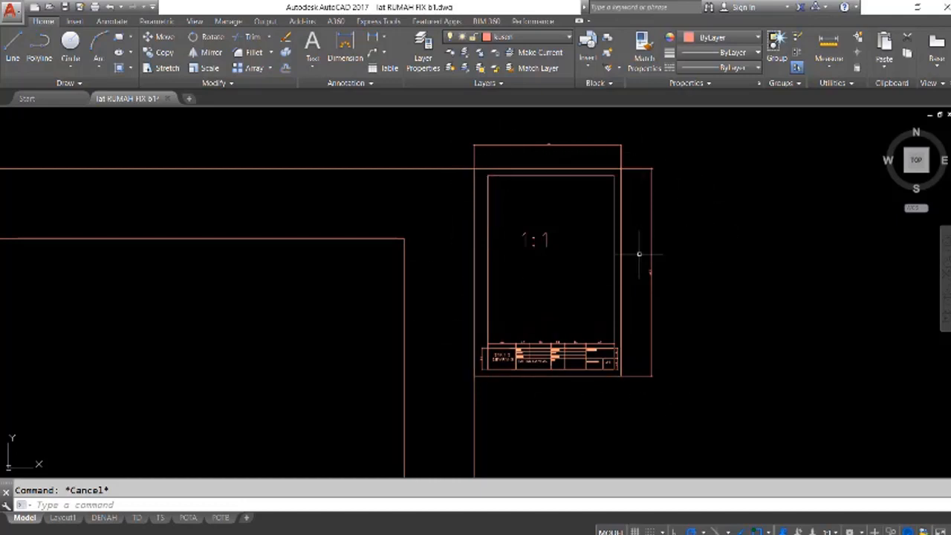
- Review the row of scaled sheet frames from 1:10 up to 1:100 and return to the 1:1 sheet
scroll(669, 223, down, 3)
scroll(670, 223, down, 2)
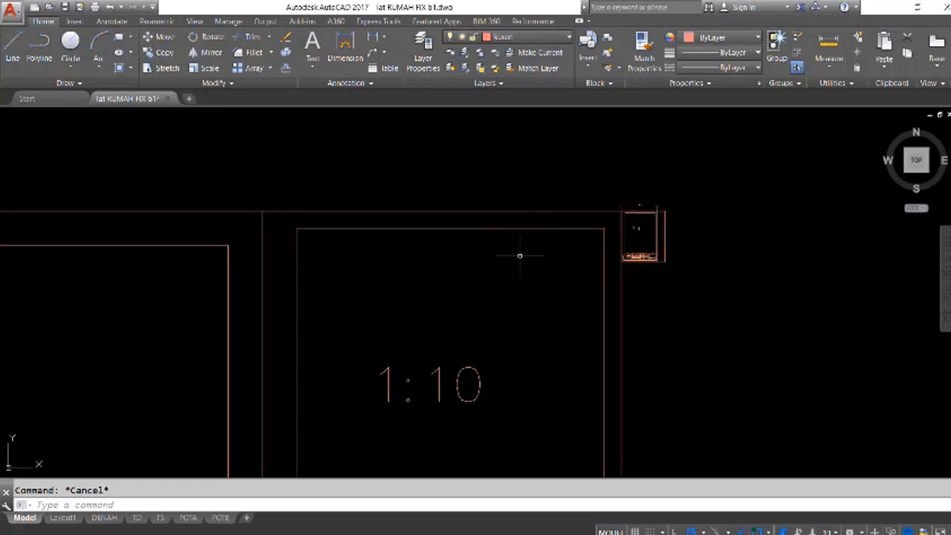
middle_drag(483, 297, 557, 238)
scroll(556, 237, down, 4)
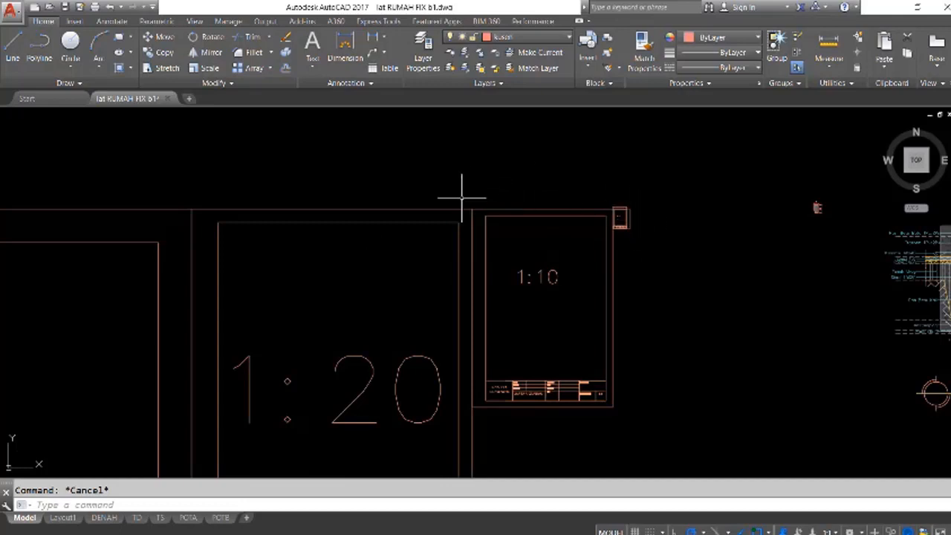
scroll(376, 314, down, 4)
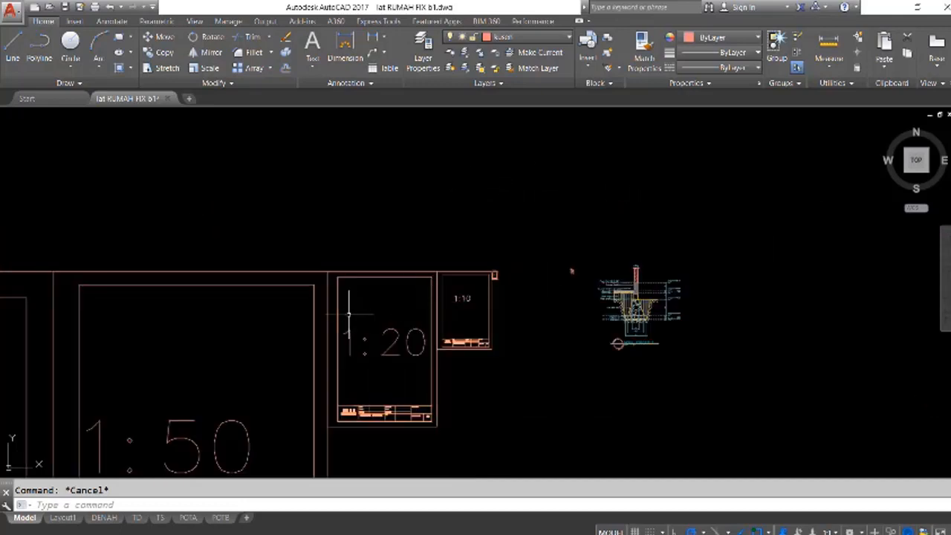
middle_drag(349, 314, 499, 240)
scroll(420, 297, down, 3)
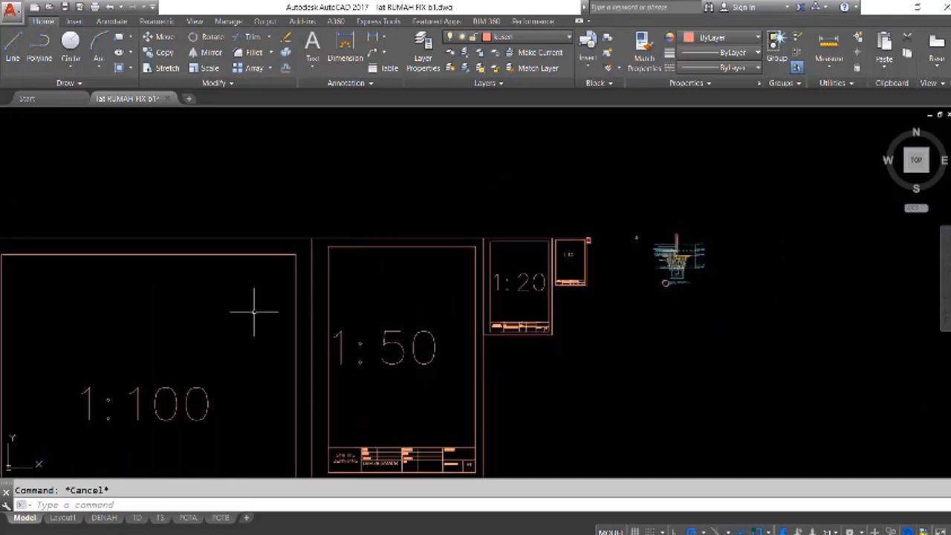
scroll(516, 264, up, 4)
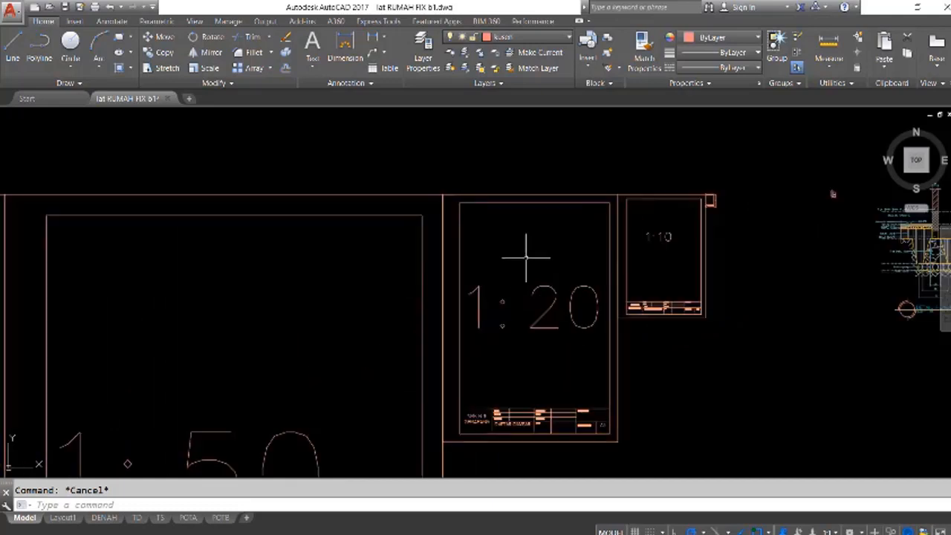
scroll(614, 222, up, 4)
middle_drag(616, 219, 512, 228)
scroll(617, 227, down, 4)
mouse_move(505, 294)
middle_down()
mouse_move(646, 239)
mouse_move(559, 254)
middle_up()
scroll(646, 238, down, 4)
scroll(624, 256, up, 2)
scroll(622, 261, down, 2)
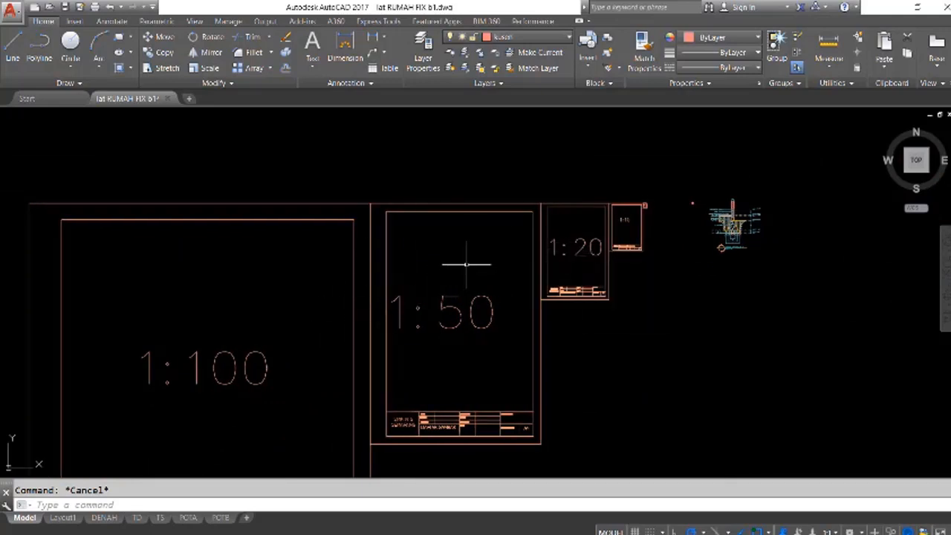
scroll(621, 216, up, 8)
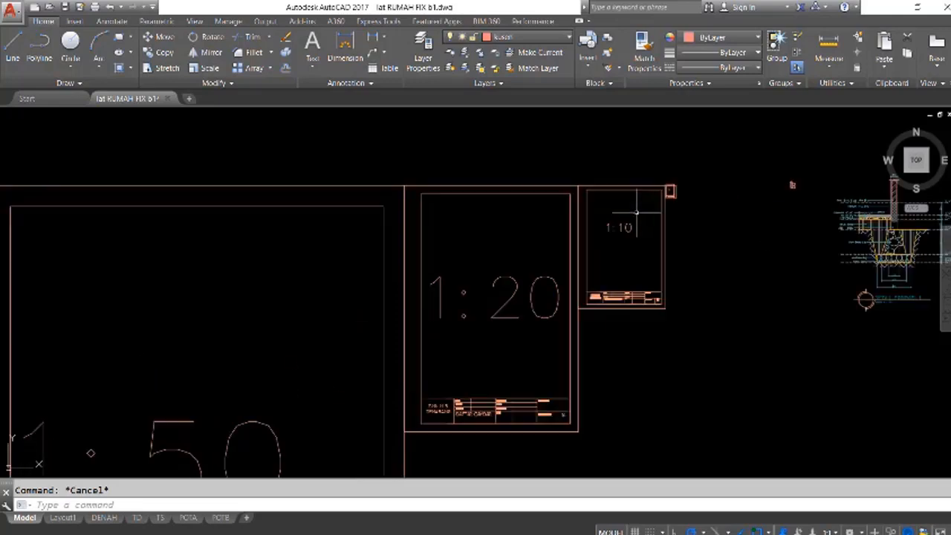
scroll(660, 199, up, 3)
scroll(410, 297, down, 8)
scroll(439, 278, up, 4)
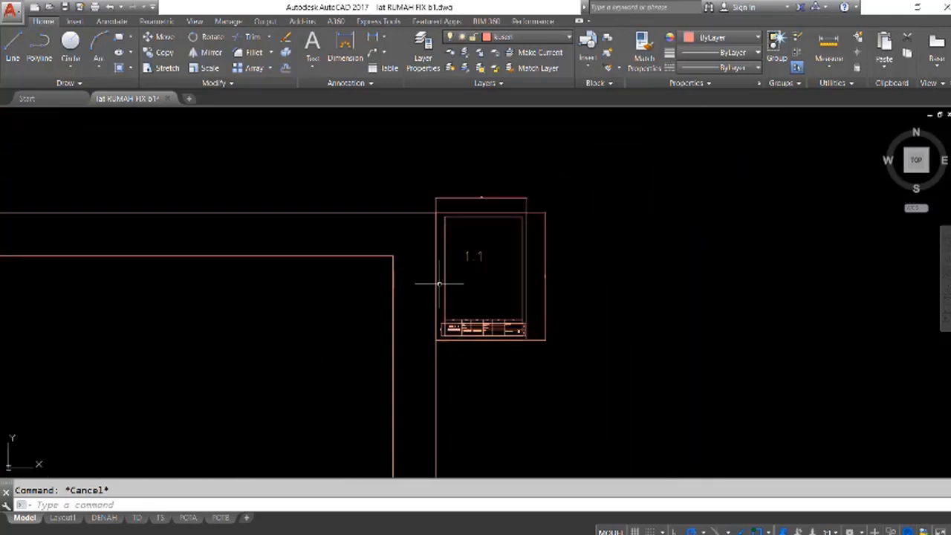
- Make layer K current and draw a 21 by 29.7 rectangle beside the 1:1 sheet, level with its lower edge
mouse_move(424, 288)
middle_down()
mouse_move(234, 272)
mouse_move(257, 293)
mouse_move(253, 336)
middle_up()
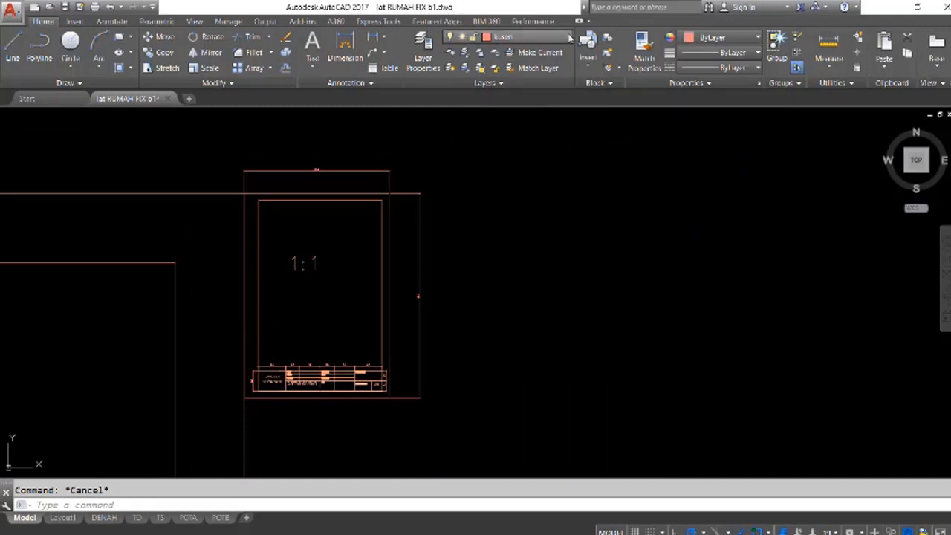
click(569, 37)
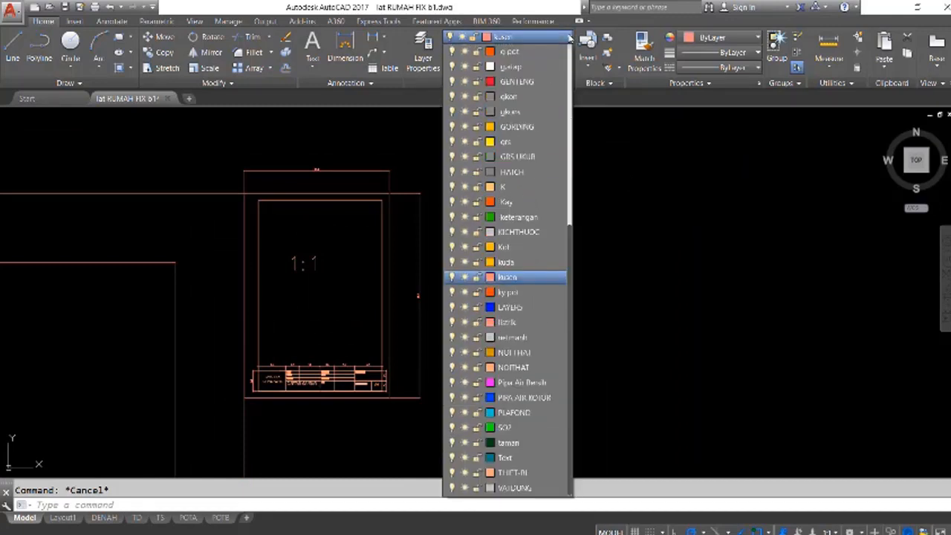
click(534, 187)
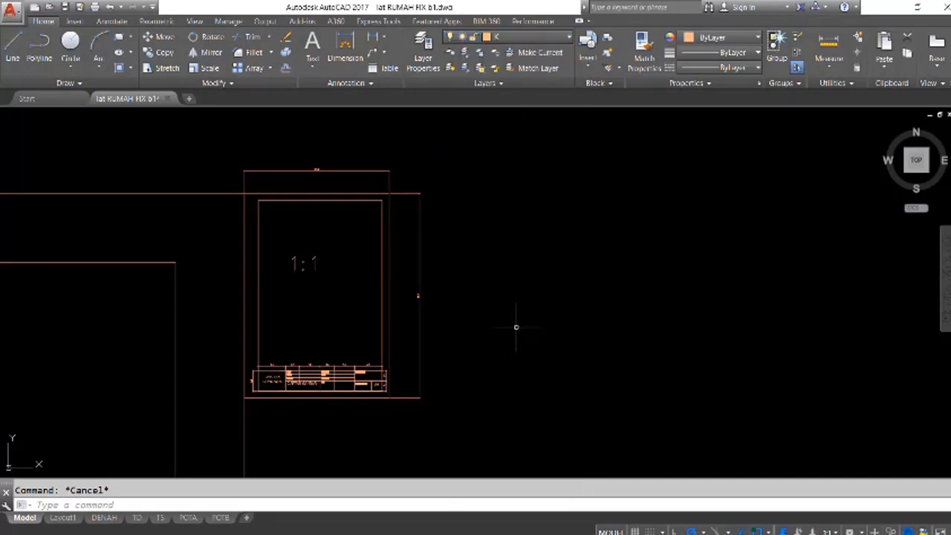
text(REC)
key(Return)
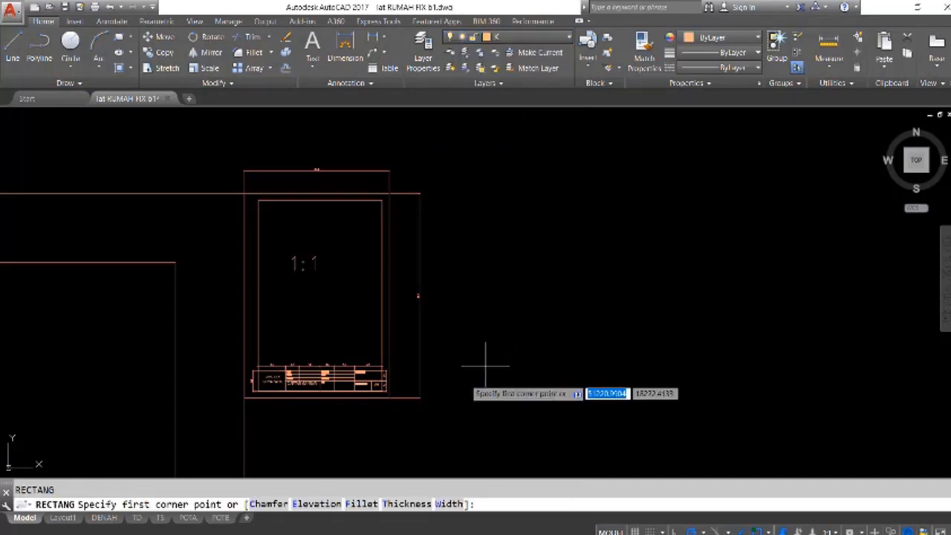
click(512, 398)
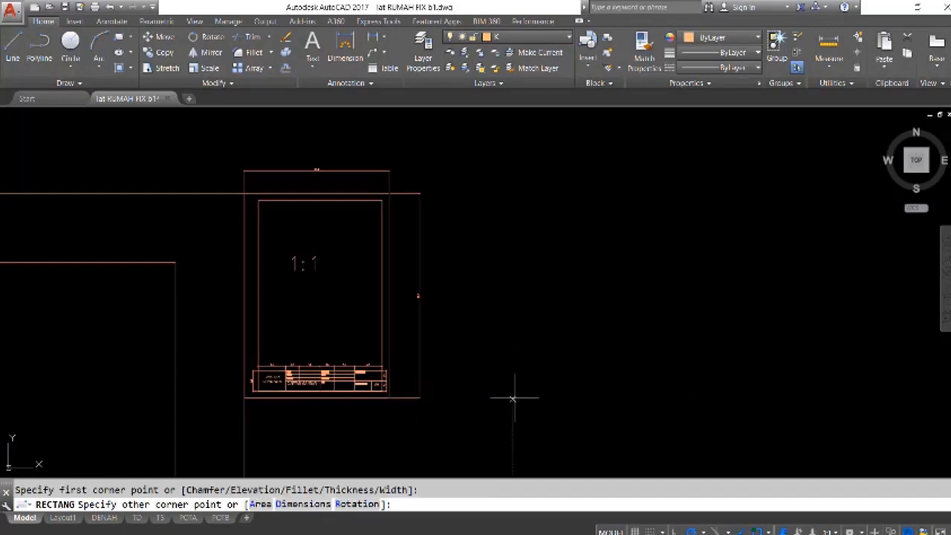
text(@)
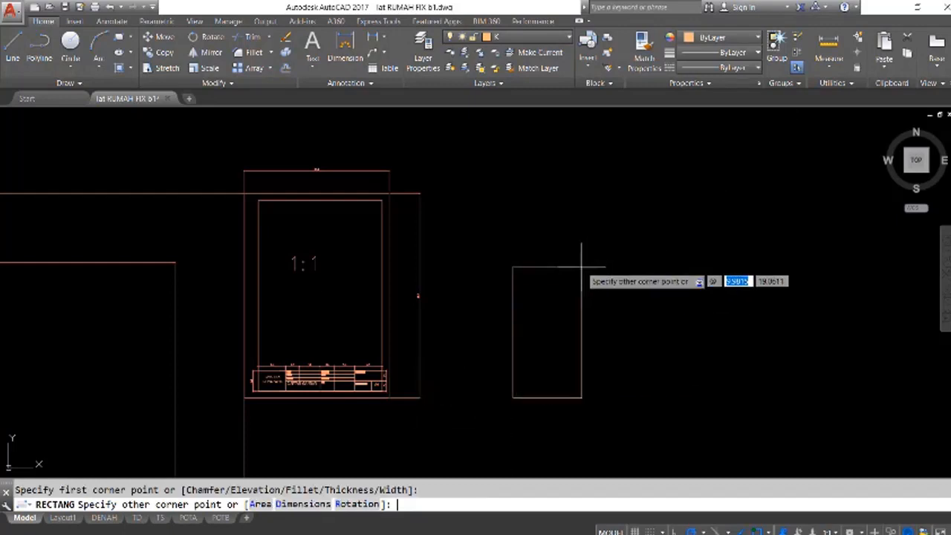
key(BackSpace)
text(21,2)
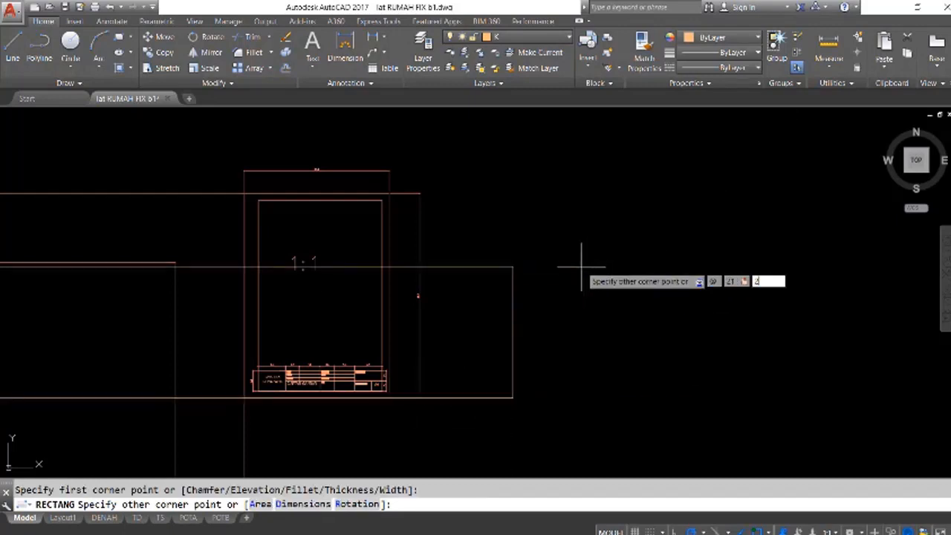
key(Return)
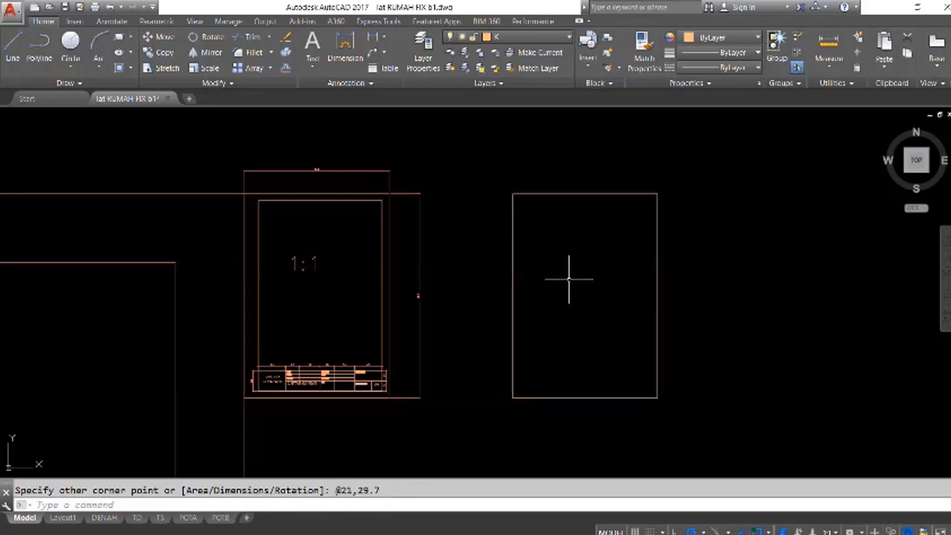
key(Return)
text(1)
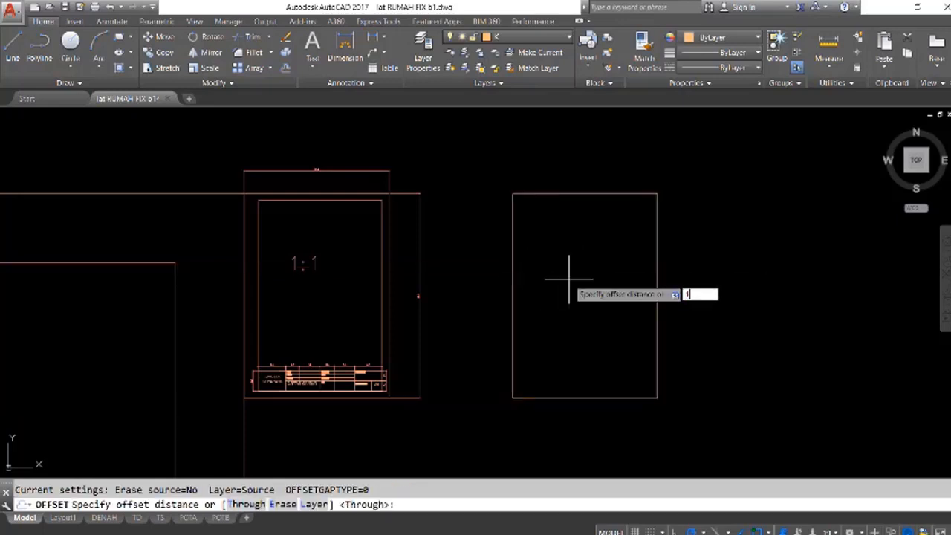
key(Return)
key(Escape)
- Offset the new 21 by 29.7 rectangle 1 unit inward to form the inner border
text(o)
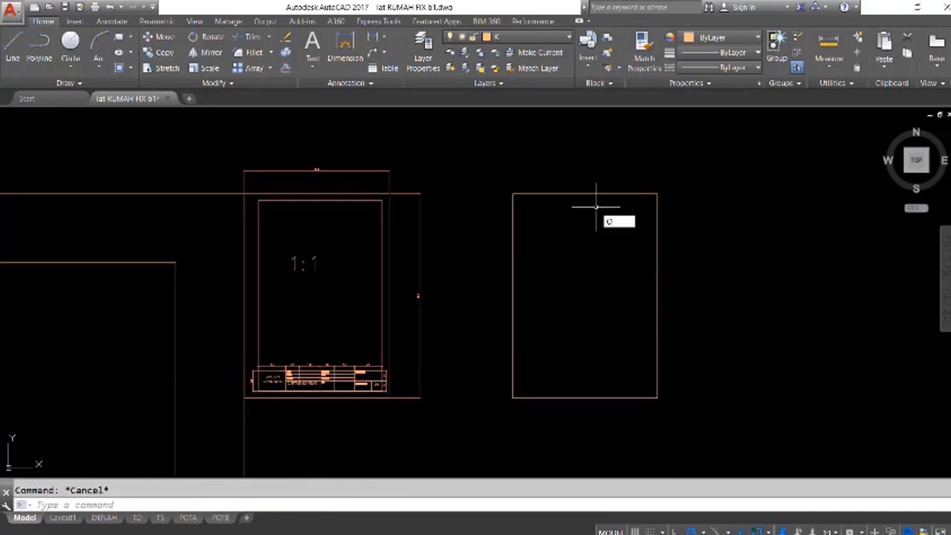
key(Return)
text(1)
key(Return)
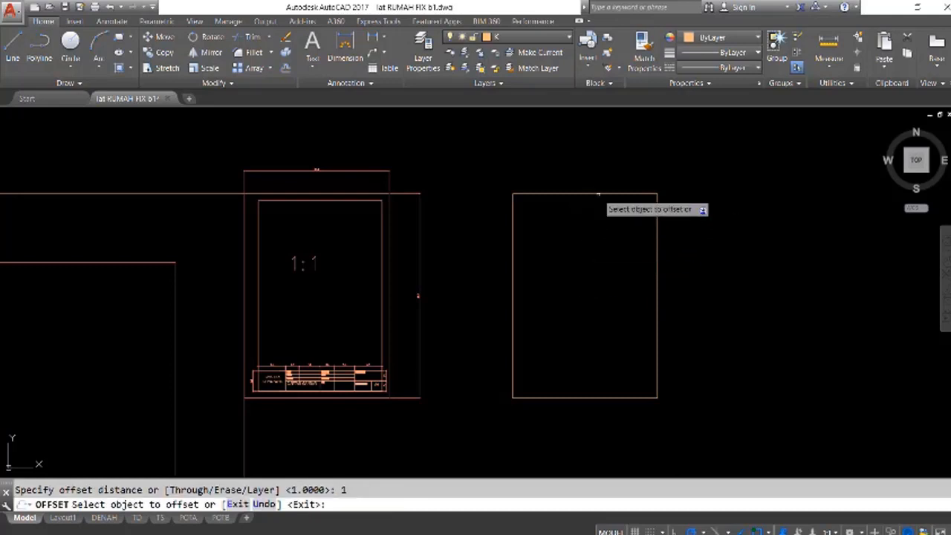
click(597, 195)
click(597, 223)
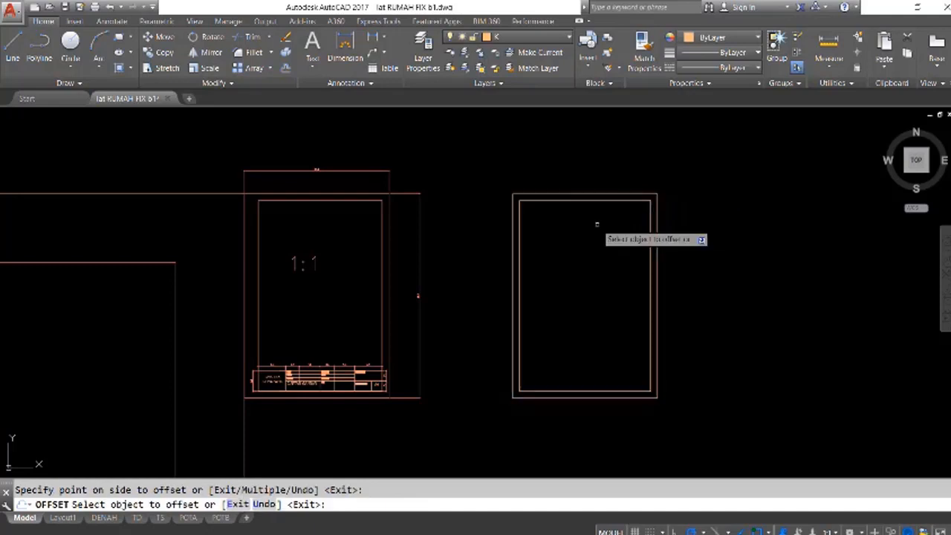
key(Escape)
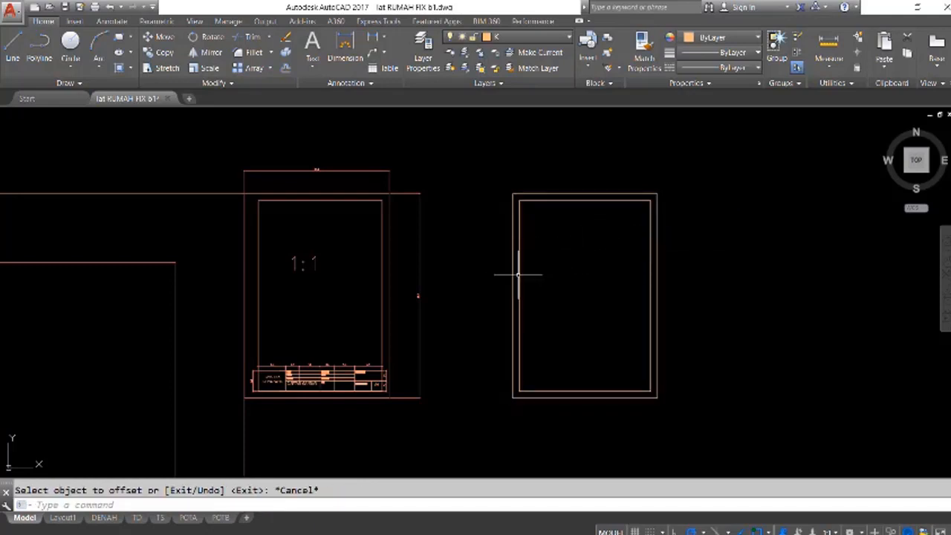
mouse_move(520, 278)
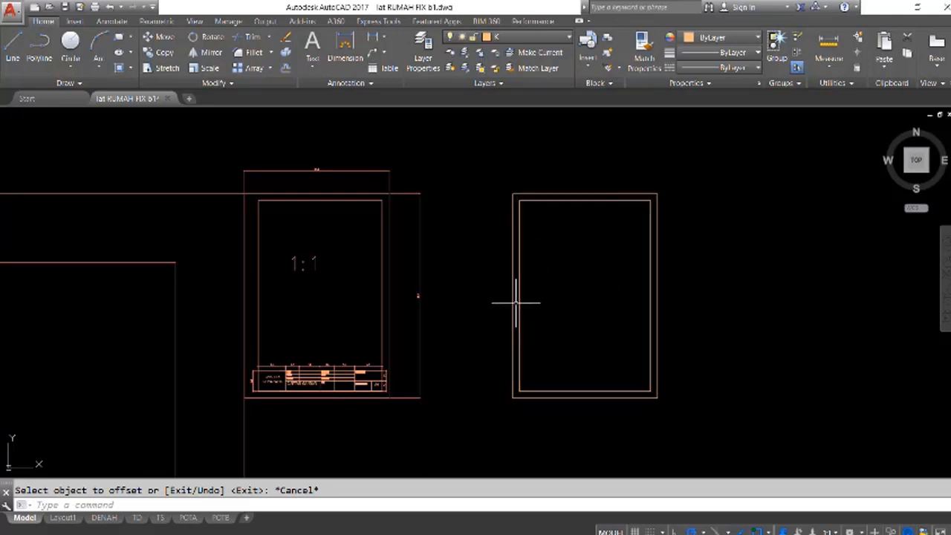
key(Return)
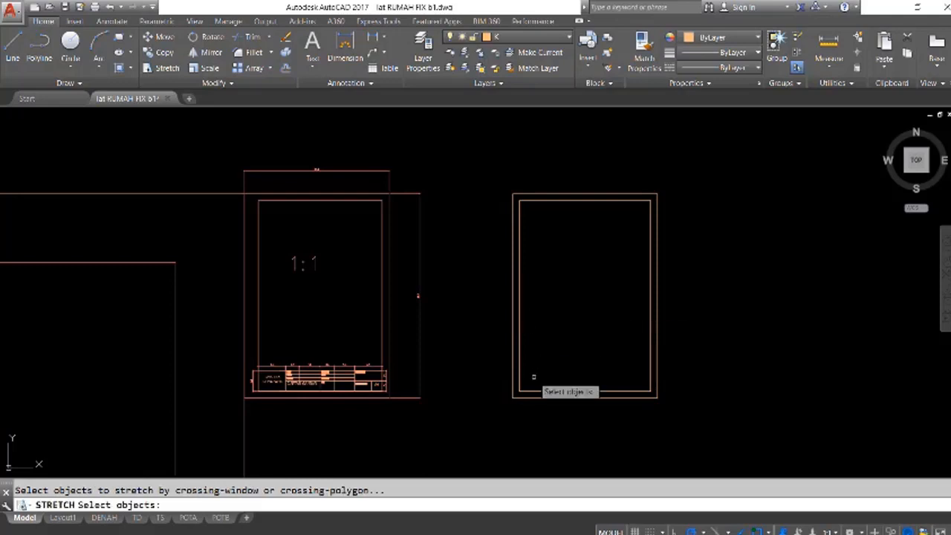
click(532, 392)
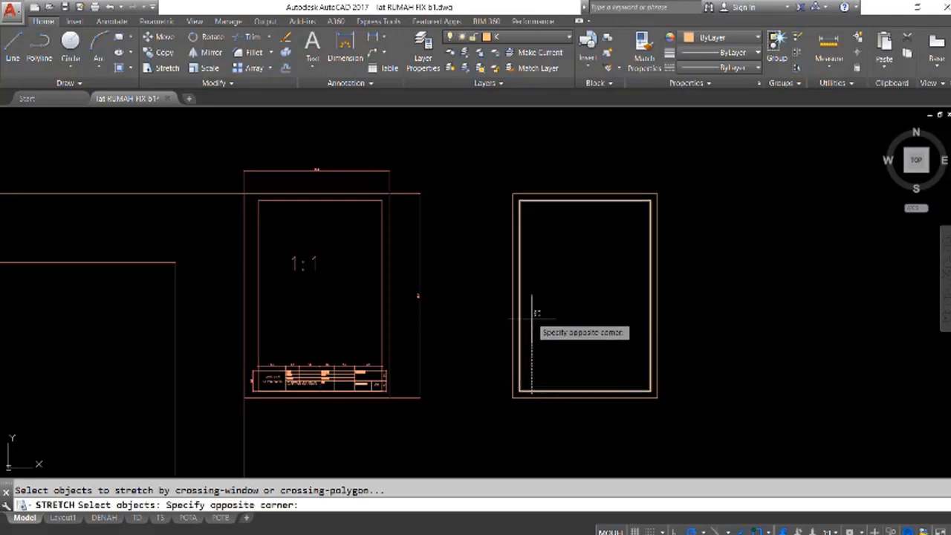
click(517, 196)
key(Return)
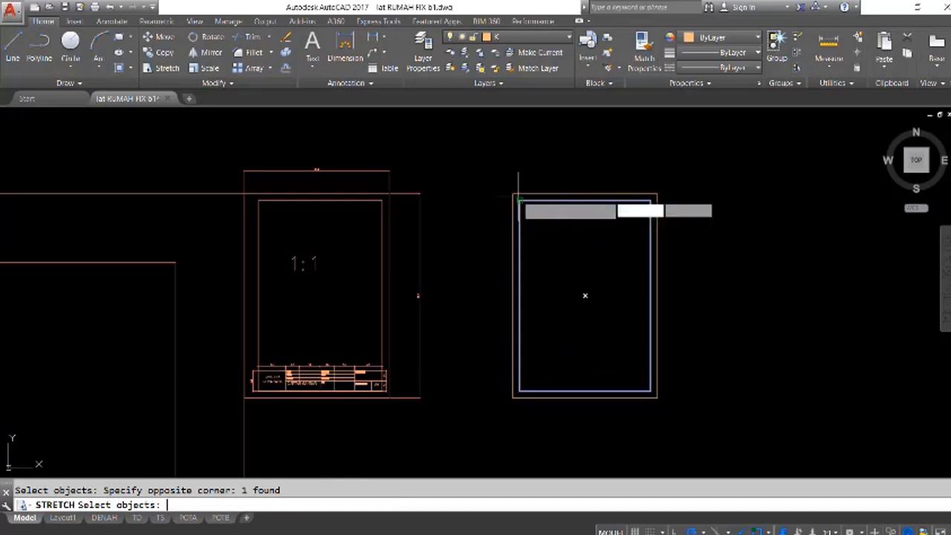
key(Return)
key(Escape)
key(Escape)
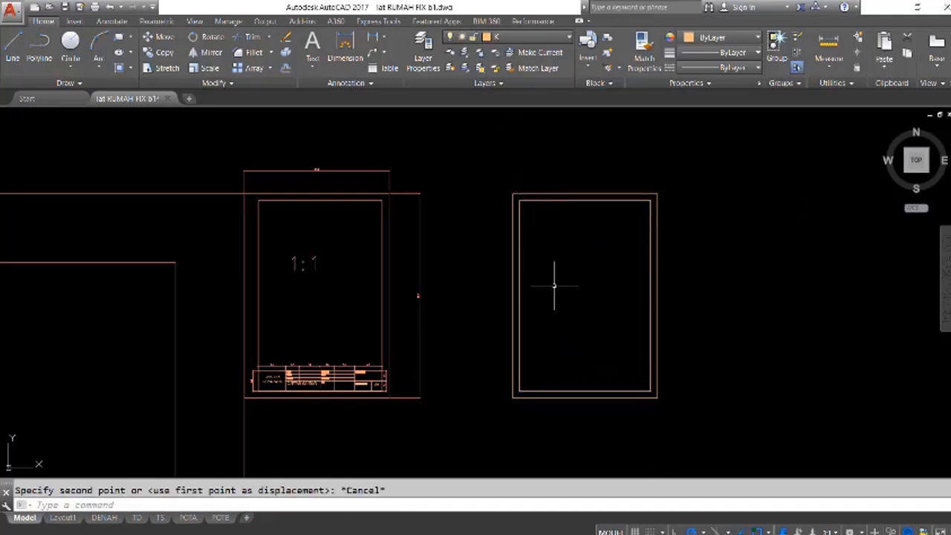
- Stretch the left side of the inner border 1 unit inward to widen the left margin
text(s)
key(Return)
click(530, 393)
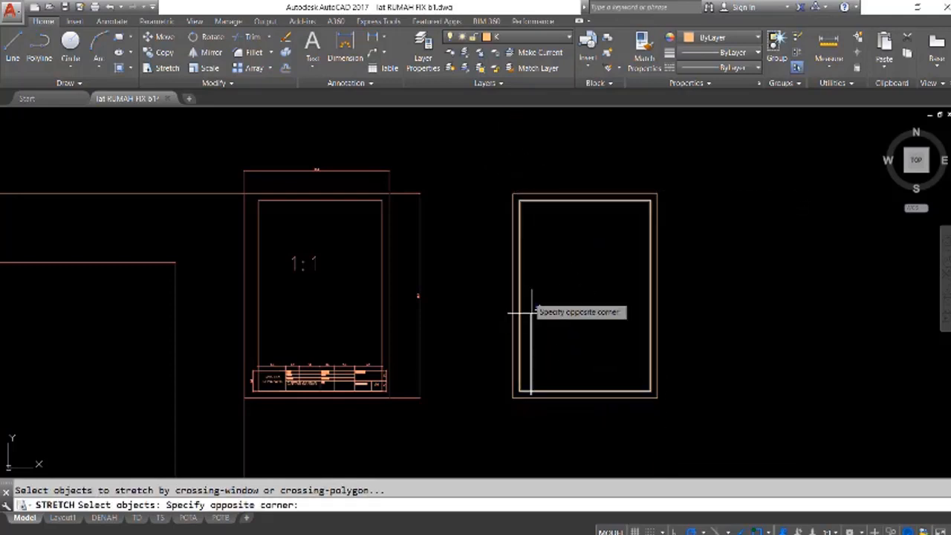
click(518, 195)
key(Return)
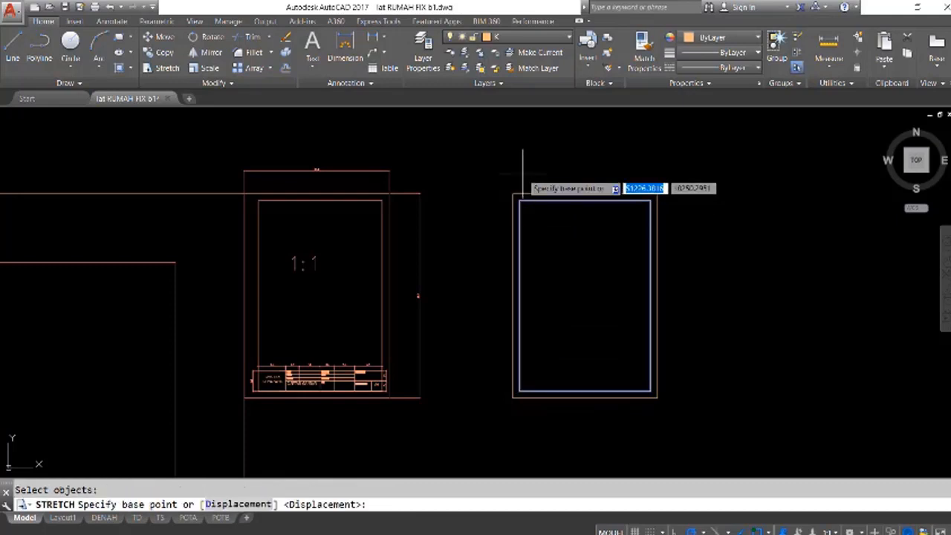
click(520, 155)
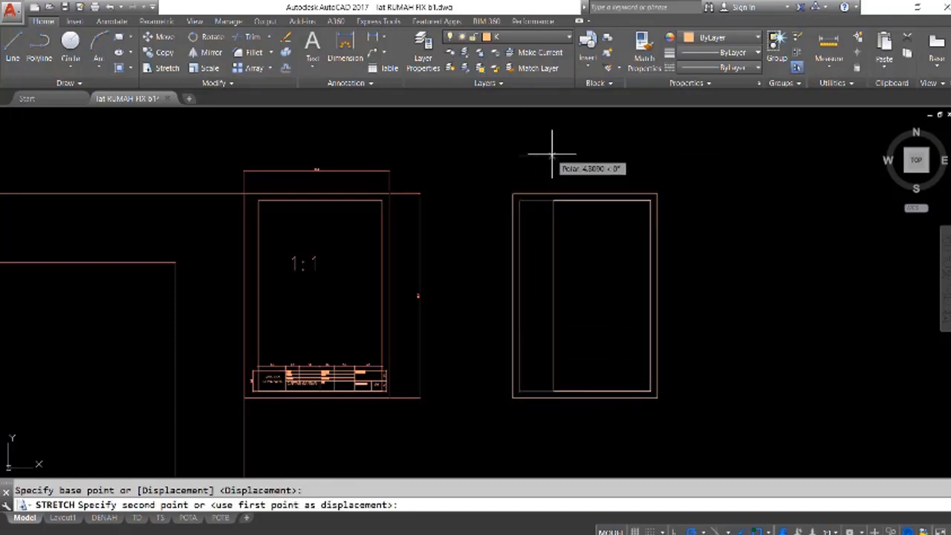
text(1)
key(Return)
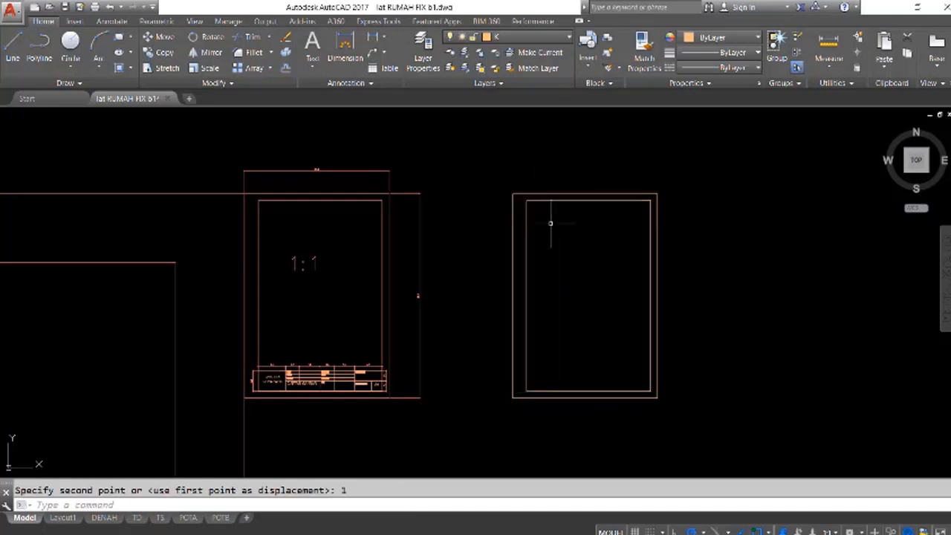
- Measure the left margin between the inner border and the sheet edge with a temporary aligned dimension
scroll(546, 212, up, 5)
right_click(521, 189)
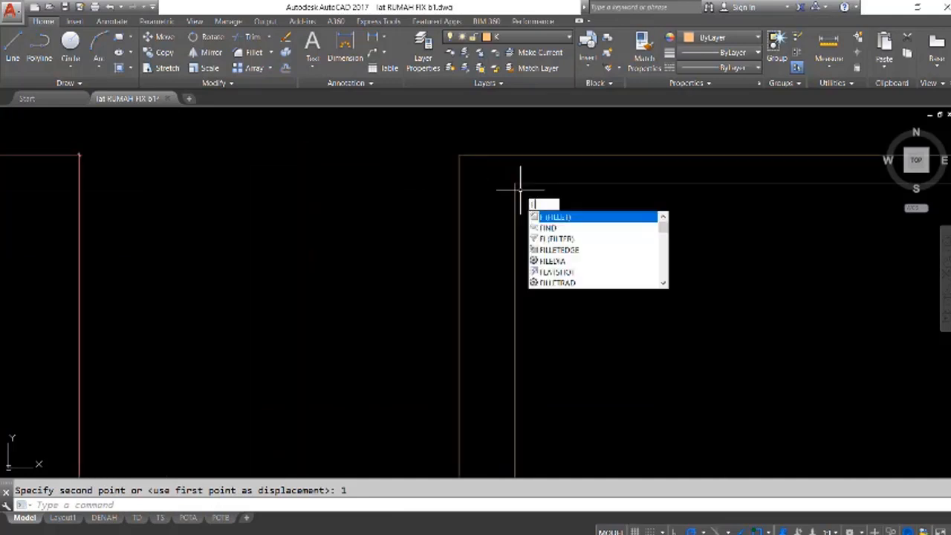
key(Escape)
key(Return)
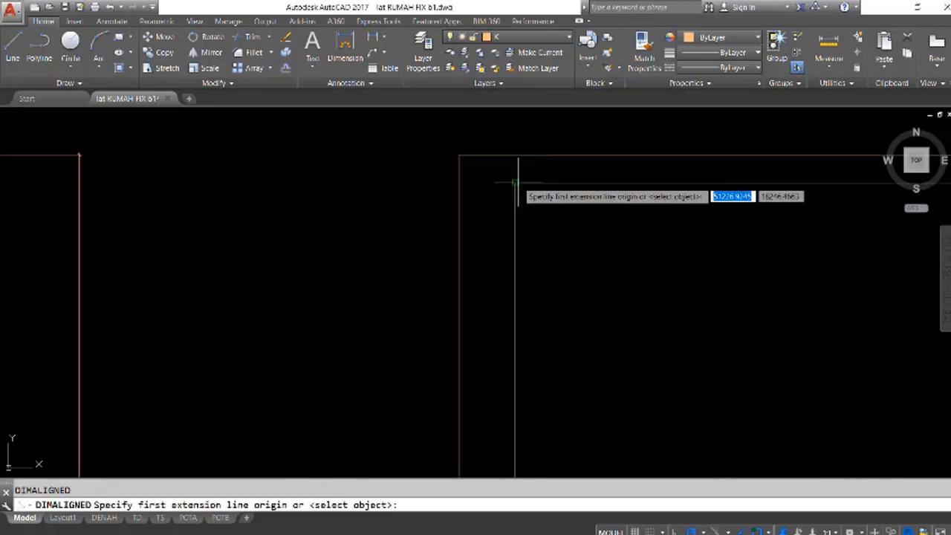
click(515, 182)
click(459, 182)
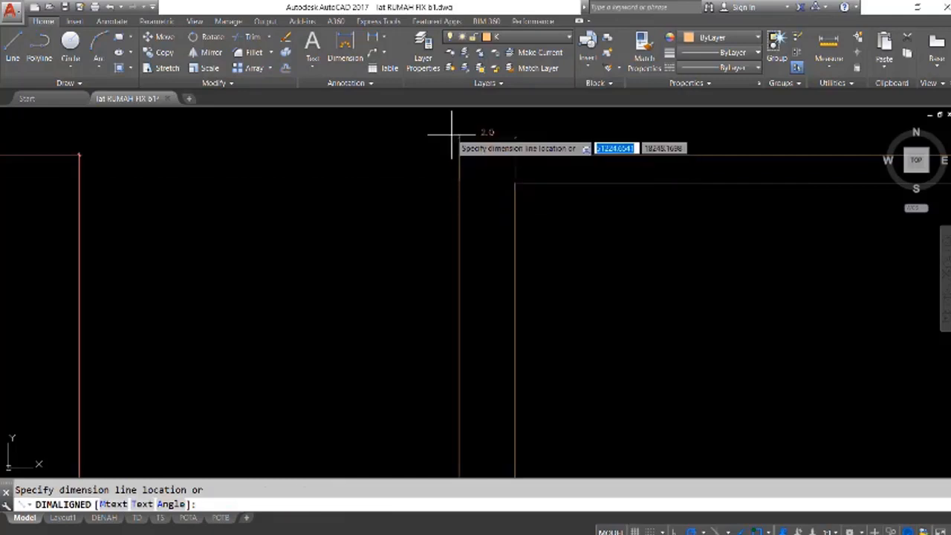
scroll(450, 201, down, 2)
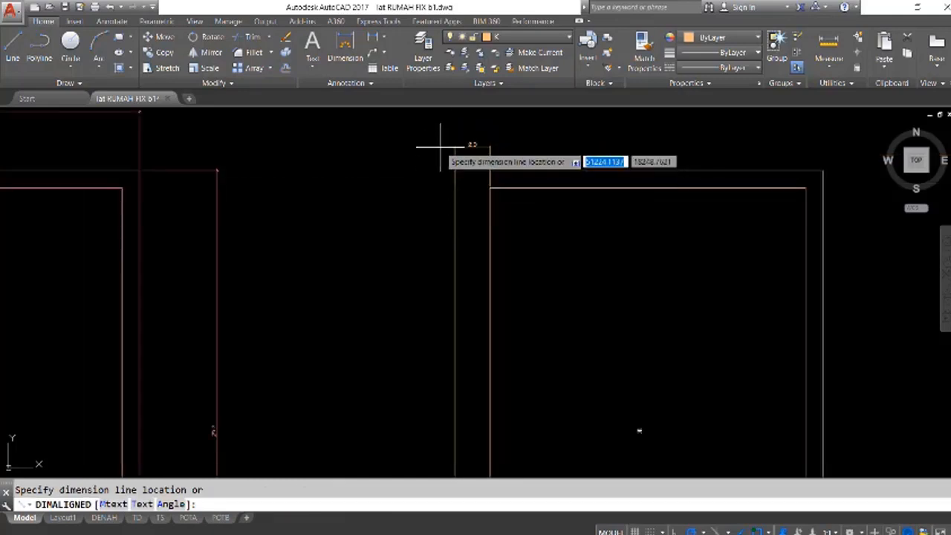
key(Escape)
- Explode the new sheet's inner border into separate lines
scroll(798, 219, down, 3)
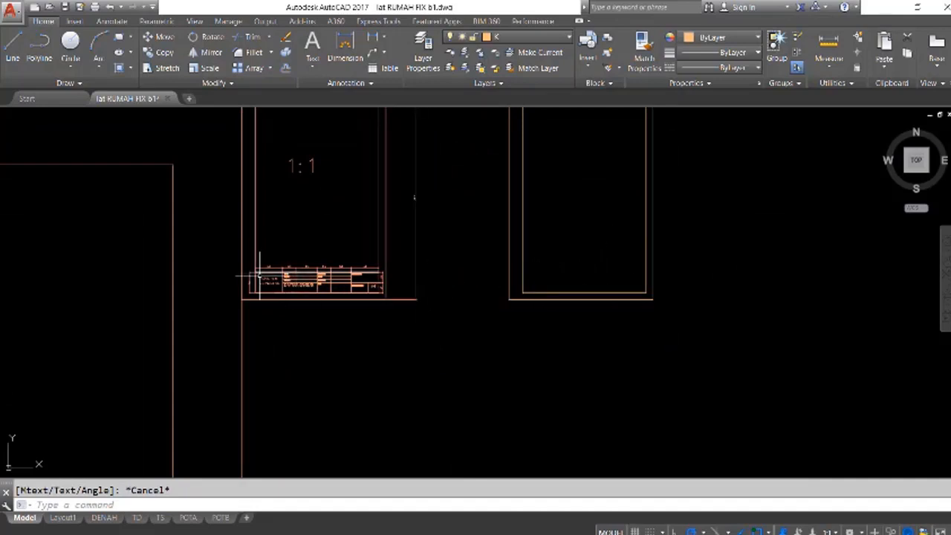
scroll(295, 282, up, 3)
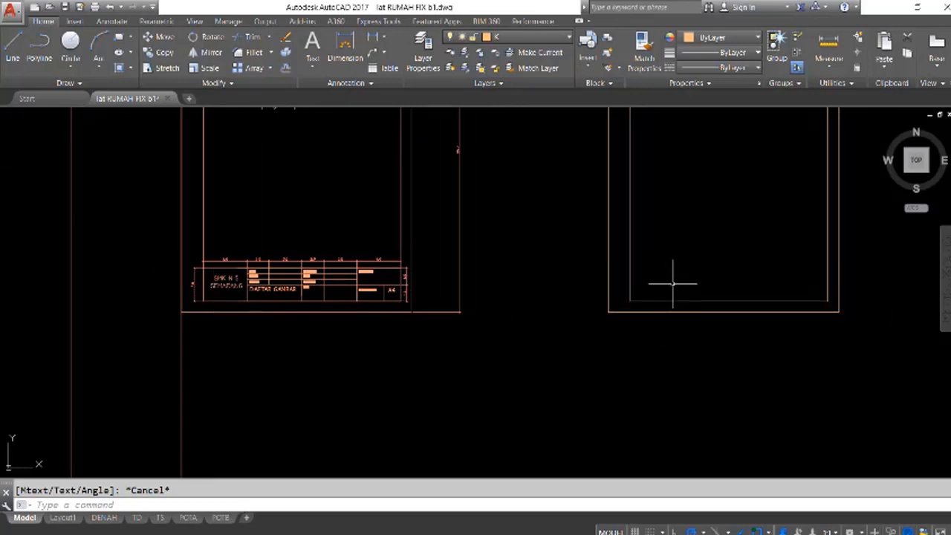
text(explode)
key(Return)
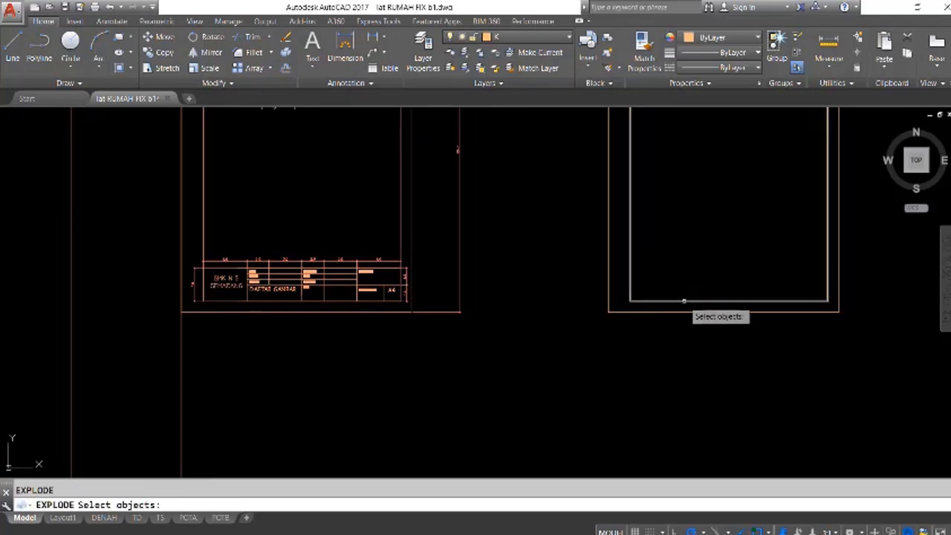
click(682, 301)
key(Return)
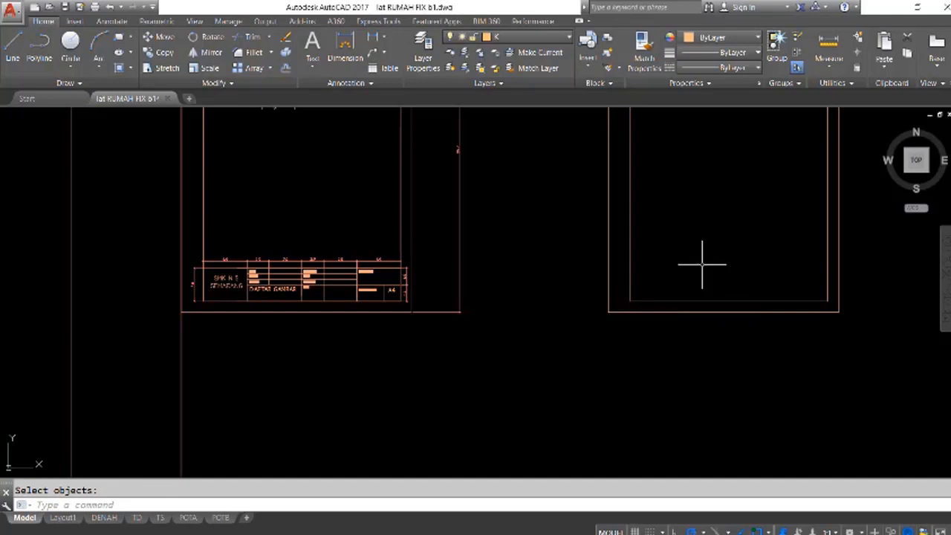
- Offset the inner border's bottom line 3 units upward to form the top of the title block
text(O)
key(Return)
text(3)
key(Return)
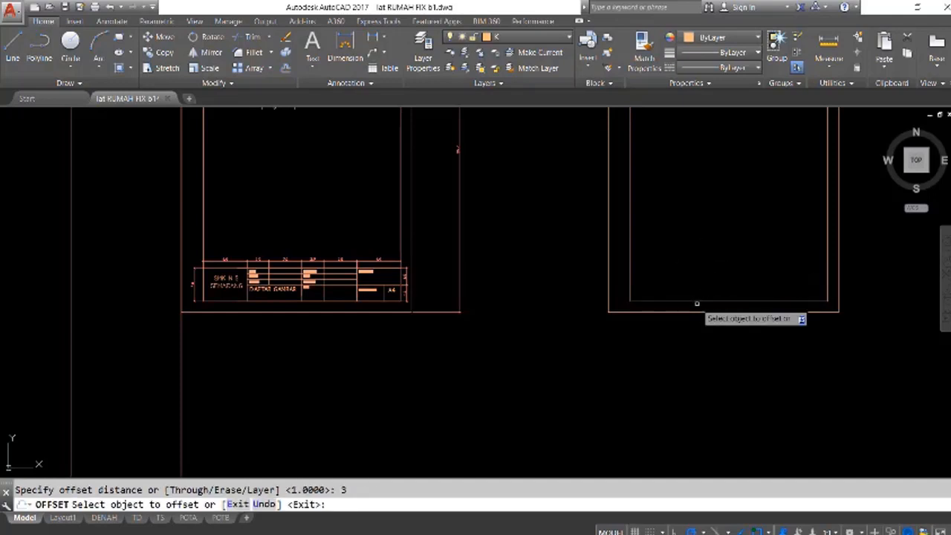
click(696, 301)
click(712, 240)
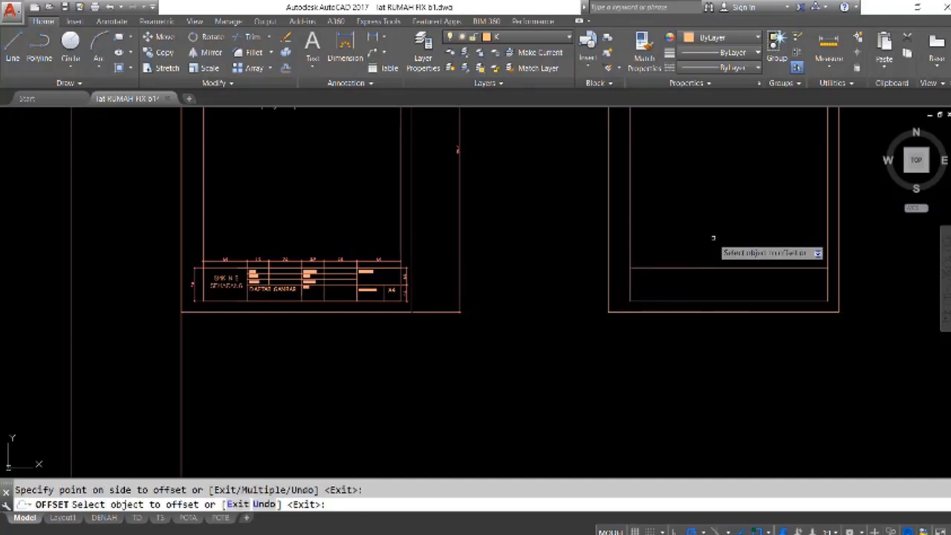
key(Escape)
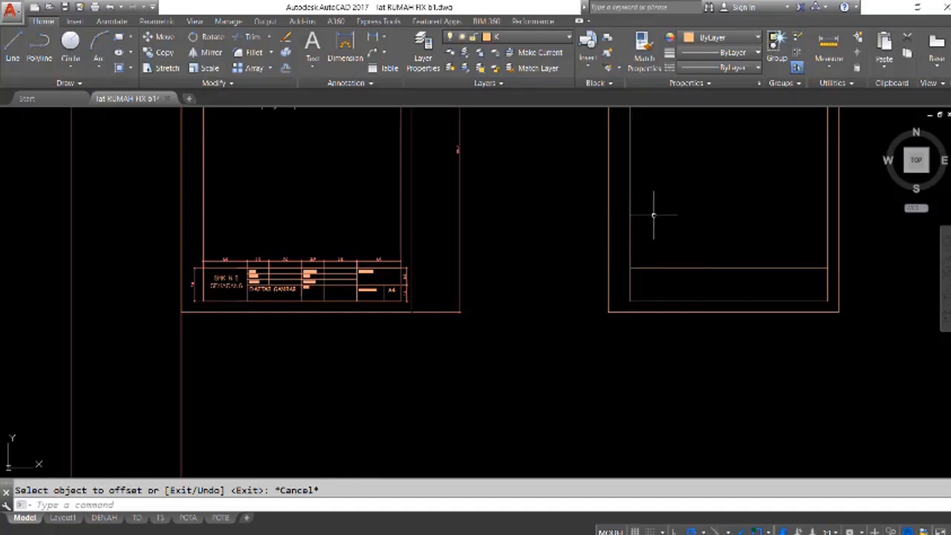
- Offset the inner border's left line 4 units inward as the first column divider
key(Return)
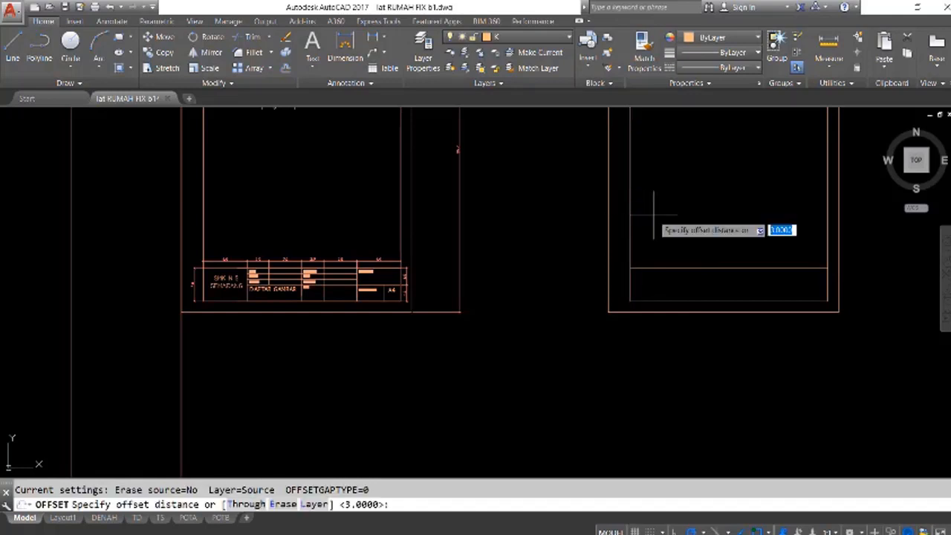
key(Return)
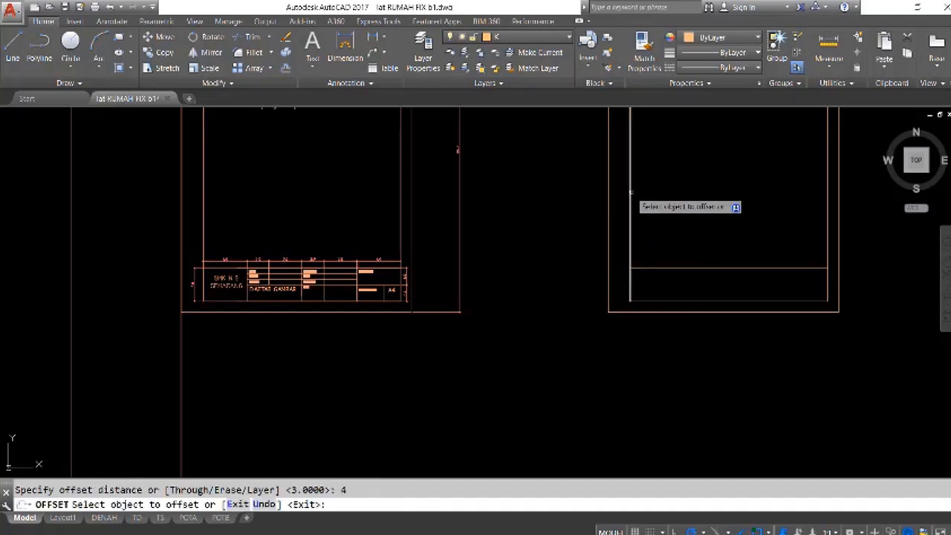
click(631, 199)
click(707, 201)
key(Escape)
- Trim the column divider at the title block's top line and erase the leftover piece above it
text(TR)
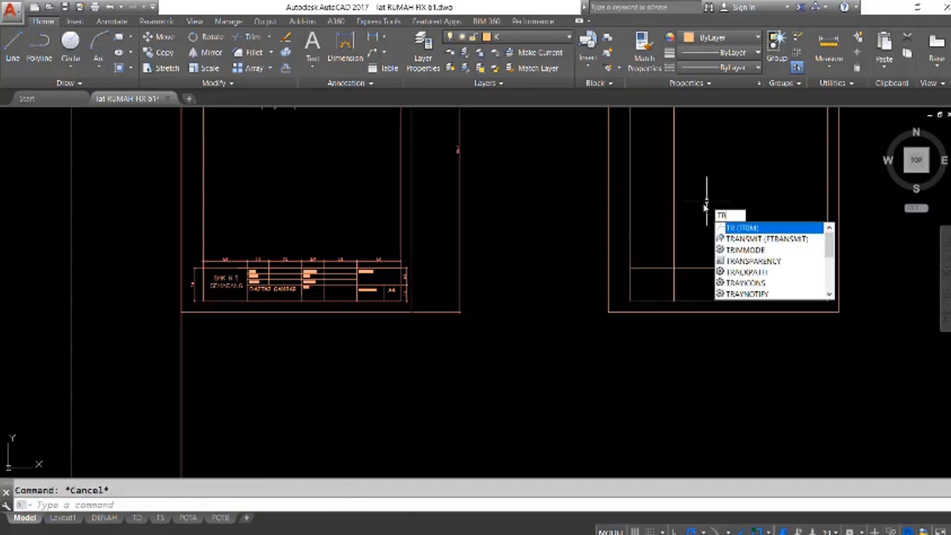
key(Return)
key(Return)
click(702, 211)
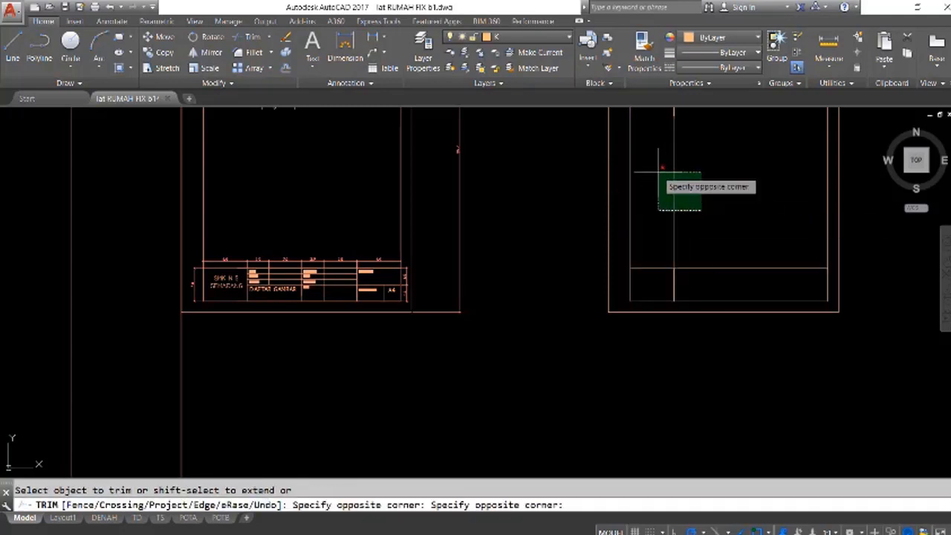
click(658, 173)
key(Return)
scroll(670, 199, down, 4)
click(678, 154)
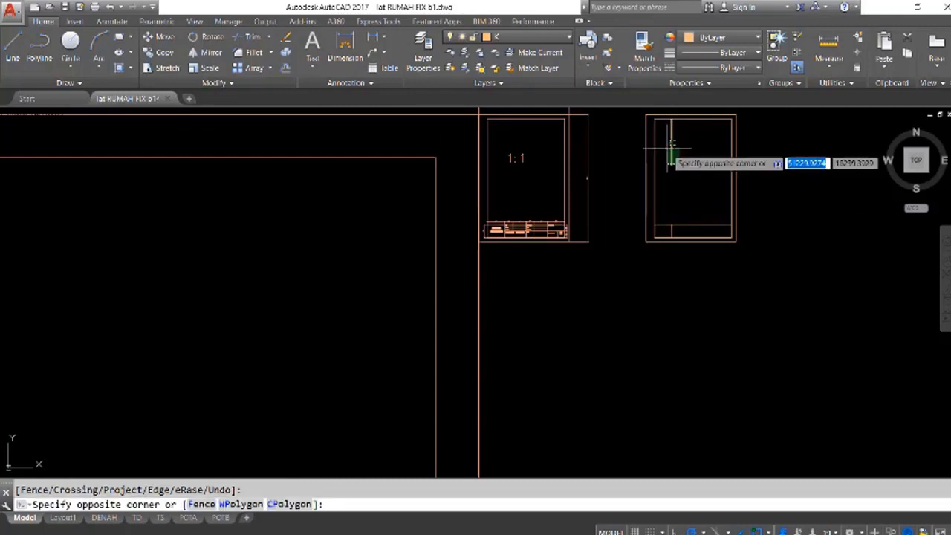
click(664, 170)
key(Delete)
- Offset the title block's top line downward three times at 0.5 unit spacing to form the row lines
middle_drag(682, 260, 660, 246)
scroll(585, 248, up, 4)
scroll(601, 251, down, 2)
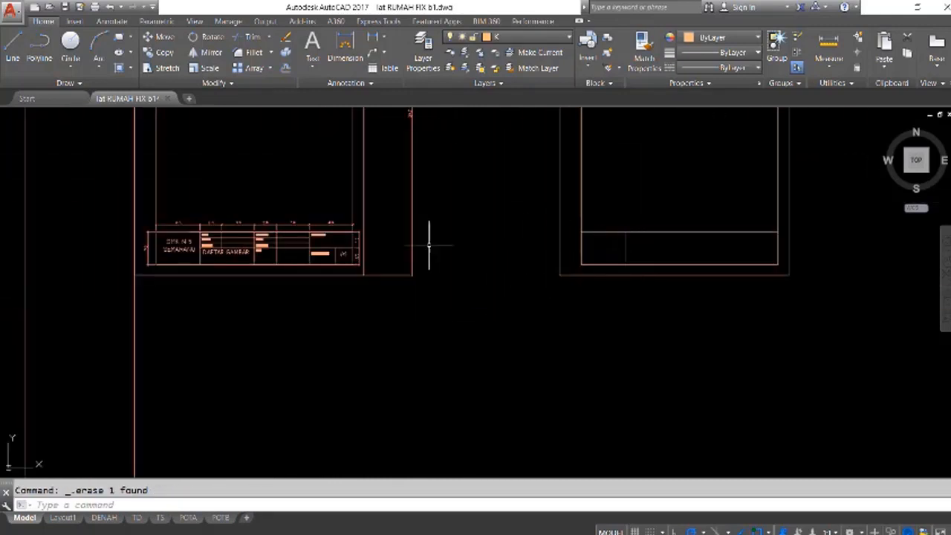
scroll(213, 242, up, 2)
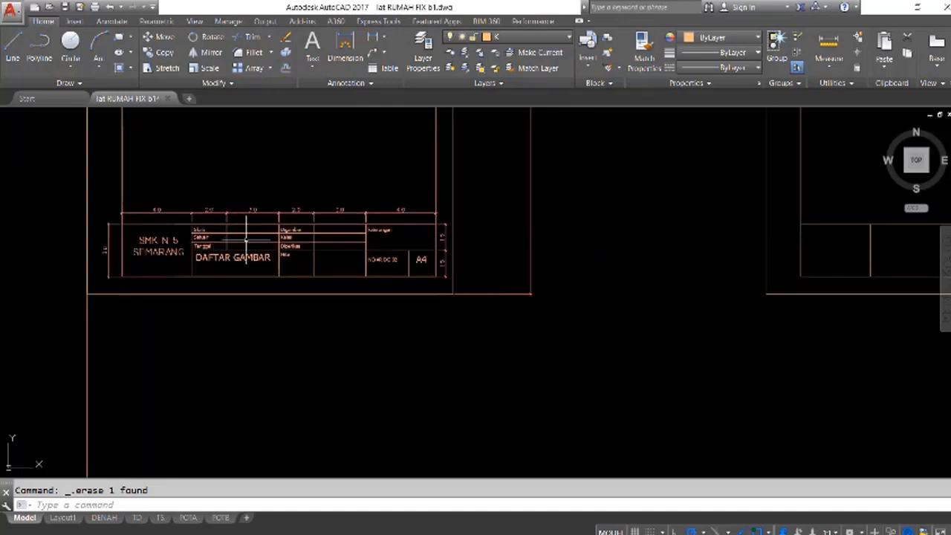
middle_drag(748, 247, 548, 252)
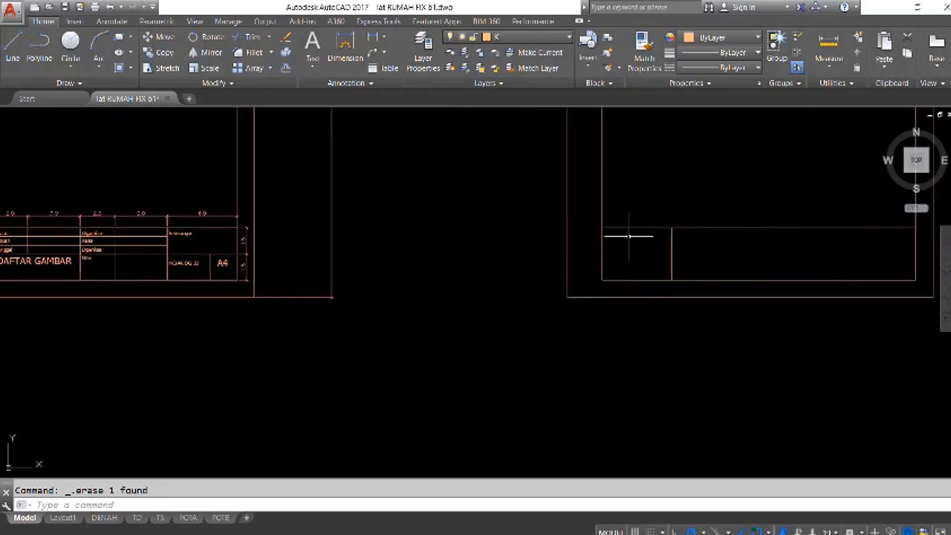
text(o)
key(Return)
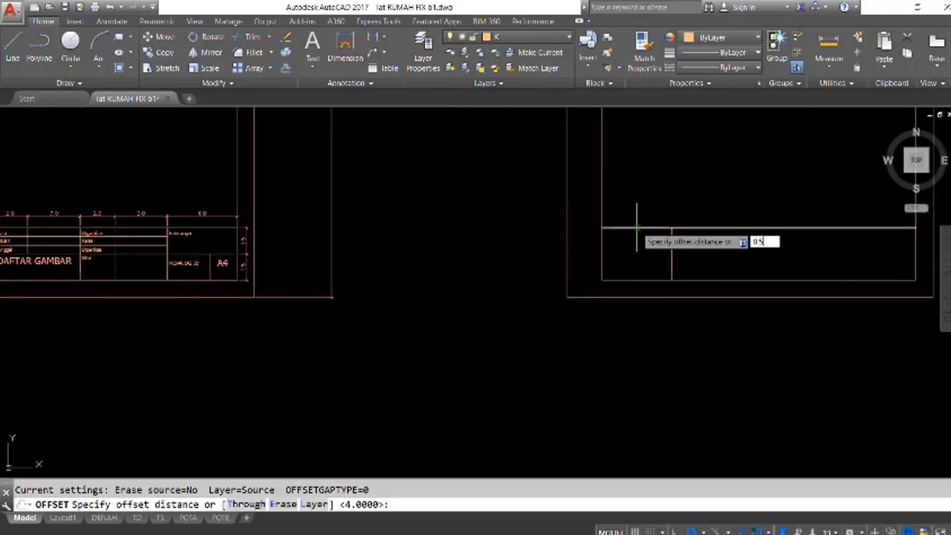
text(0.5)
key(Return)
click(706, 228)
click(710, 236)
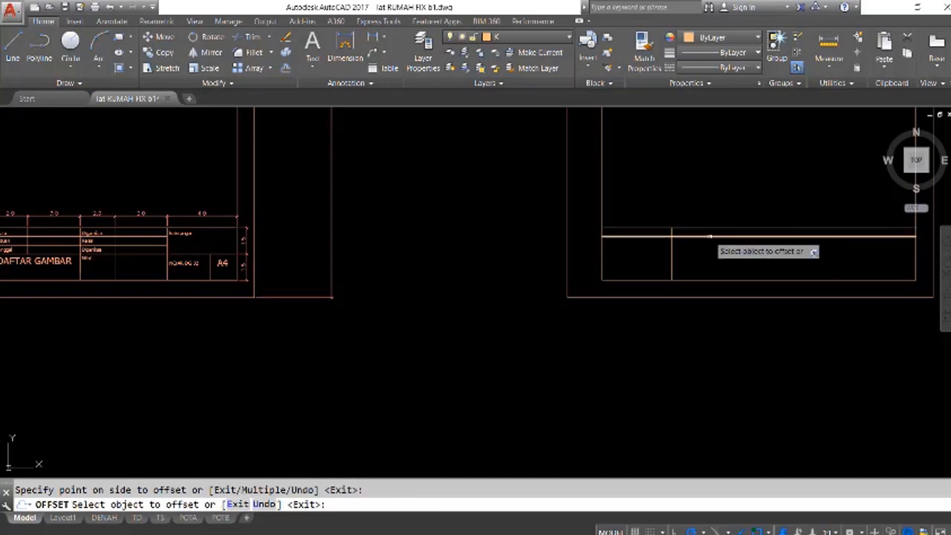
click(708, 237)
click(708, 250)
click(708, 247)
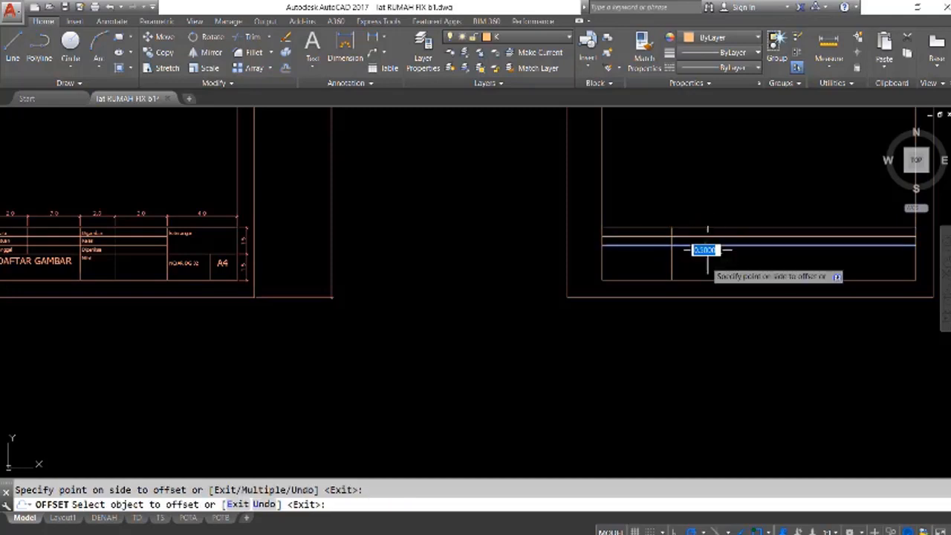
key(Escape)
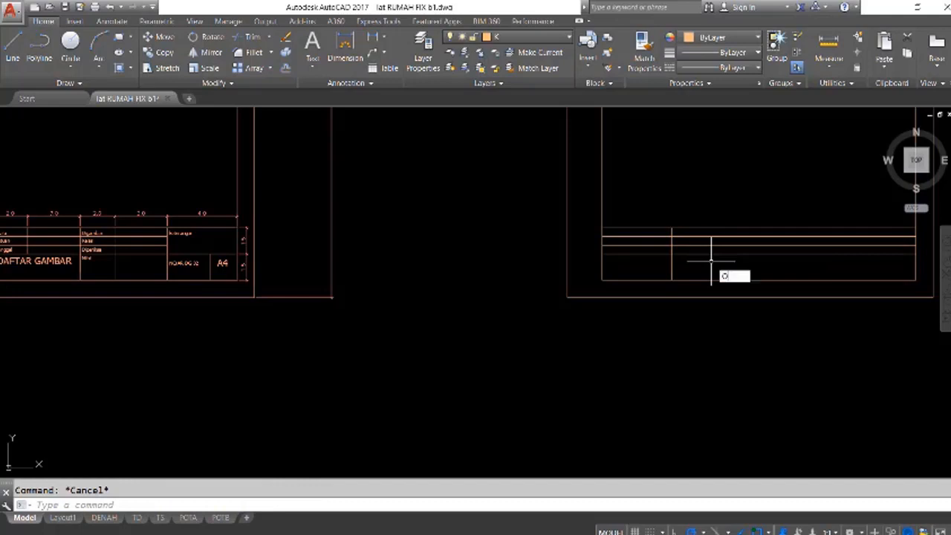
- Offset the first column divider 2 units to the right to form the second divider
text(o)
key(Return)
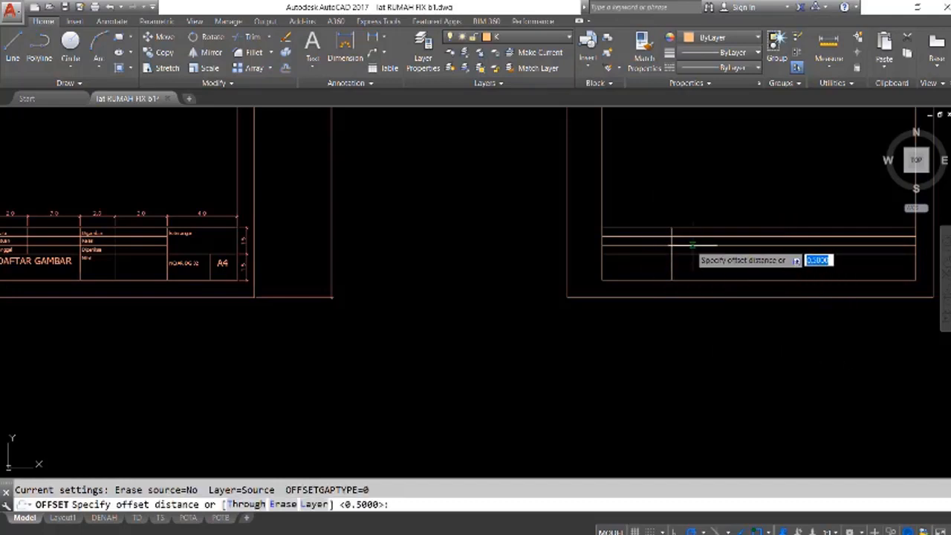
scroll(743, 230, down, 1)
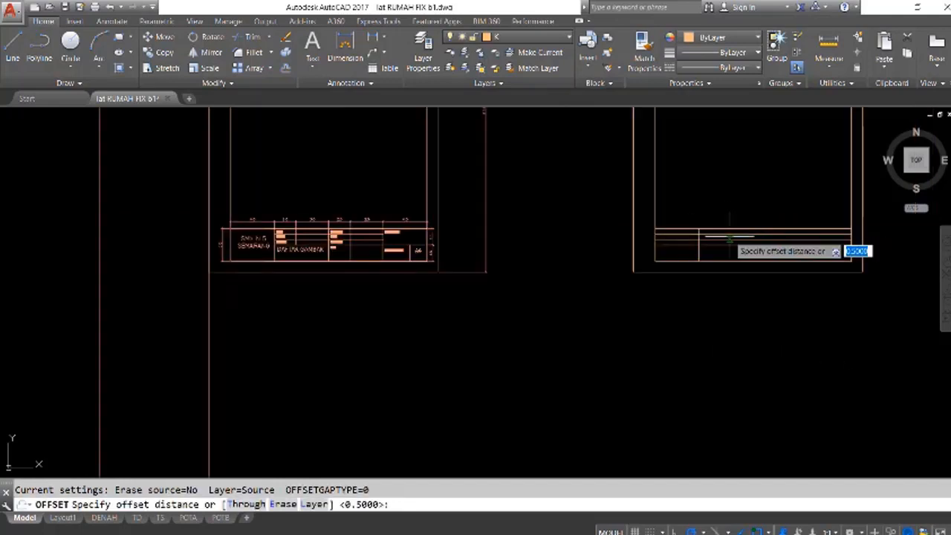
text(2)
key(Return)
scroll(723, 249, up, 2)
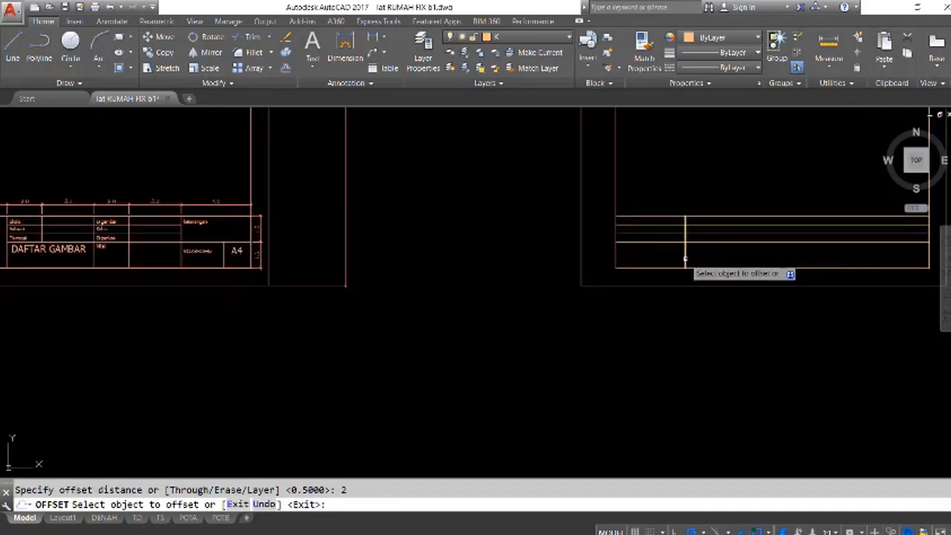
click(686, 259)
click(729, 257)
key(Escape)
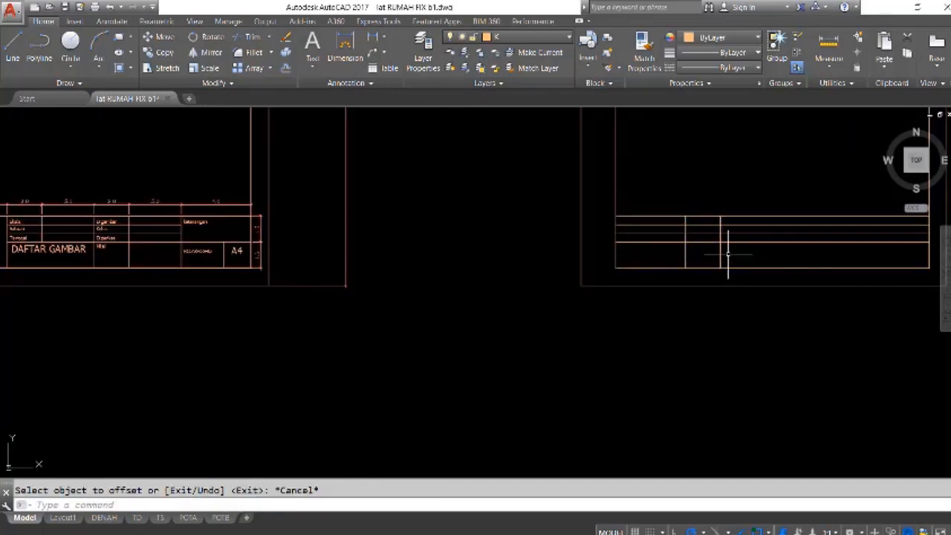
- Offset the second column divider 3 units to the right to form the third divider
key(Return)
text(3)
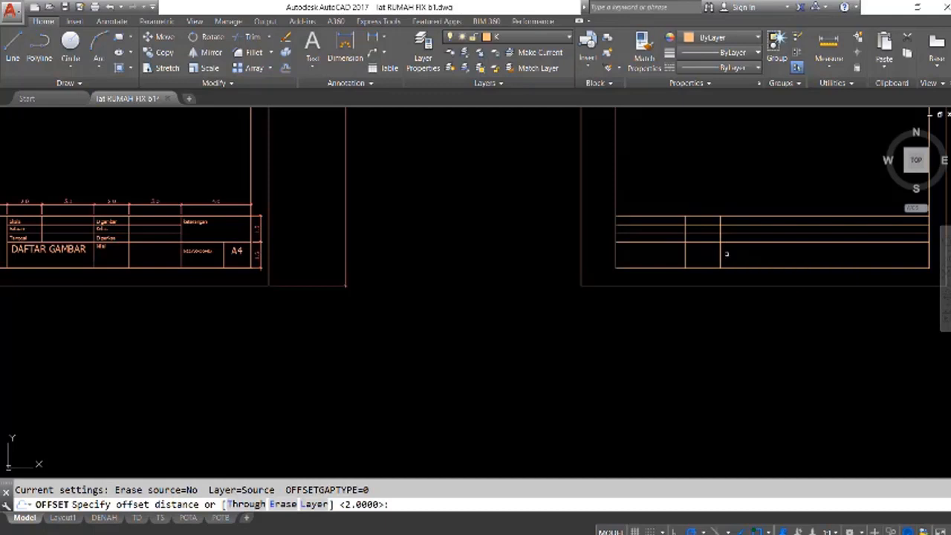
key(Return)
click(721, 251)
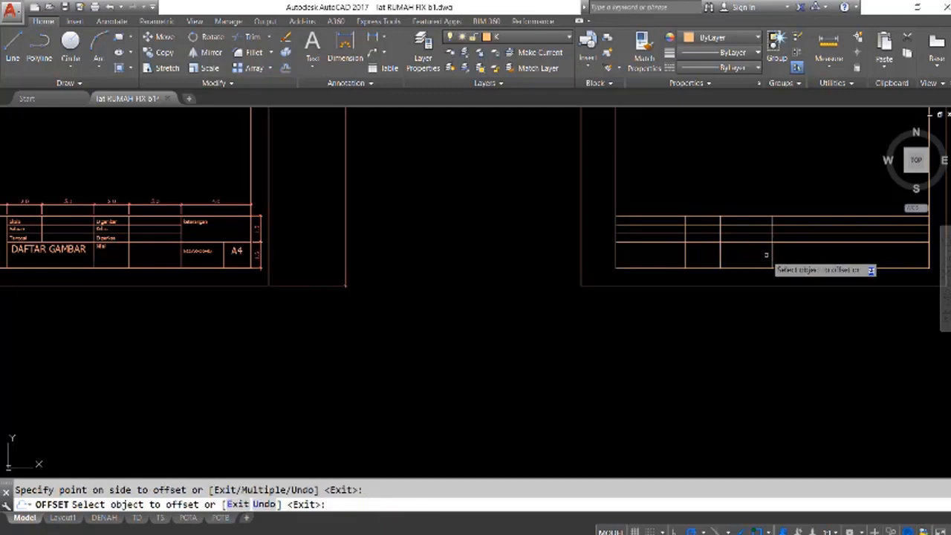
click(759, 248)
key(Escape)
- Offset the third column divider 2 units to the right to form the fourth divider
right_click(759, 248)
click(787, 272)
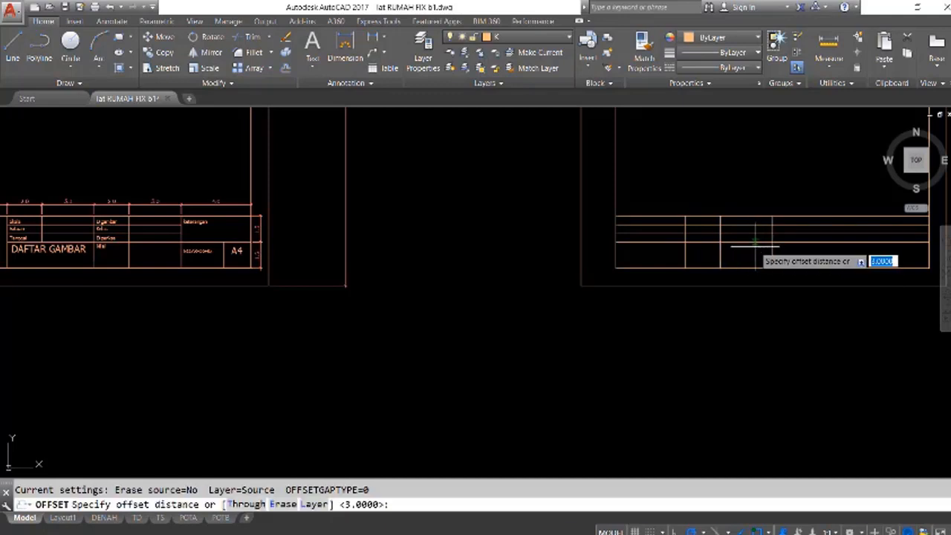
key(Return)
click(773, 253)
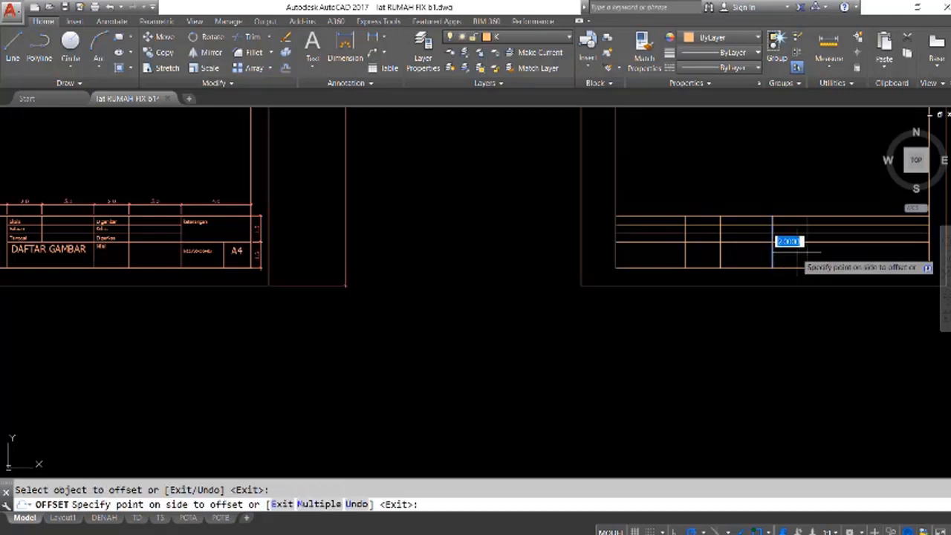
click(799, 250)
key(Return)
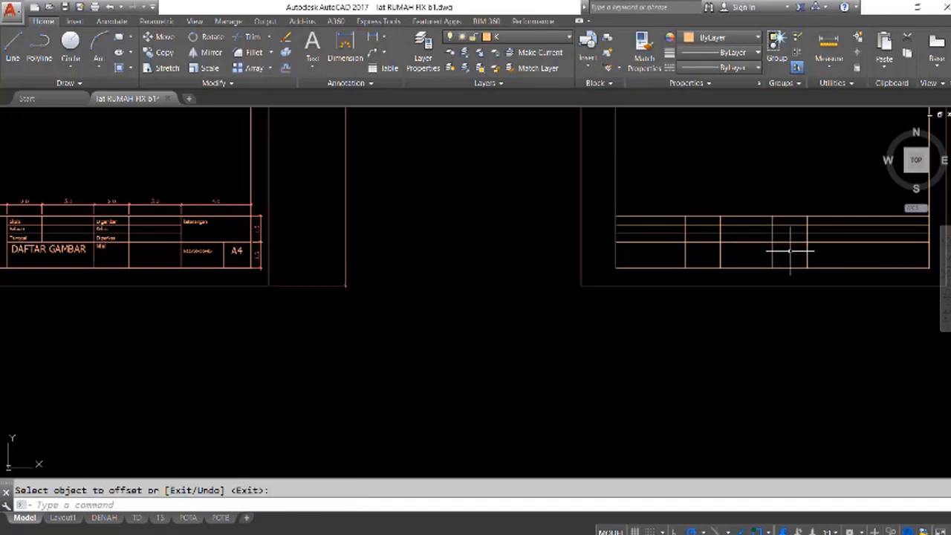
key(Escape)
- Offset the fourth column divider 3 units to the right to form the last divider
key(Return)
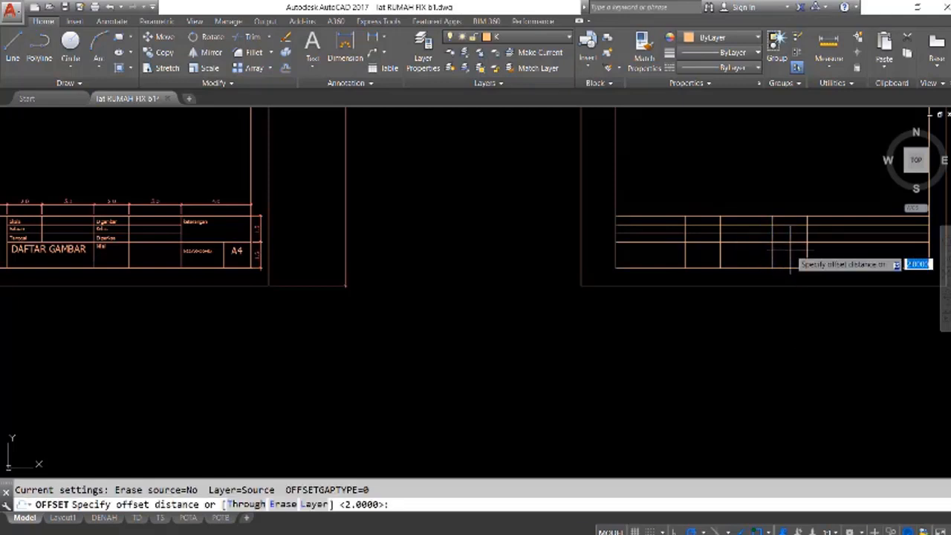
text(3)
key(Return)
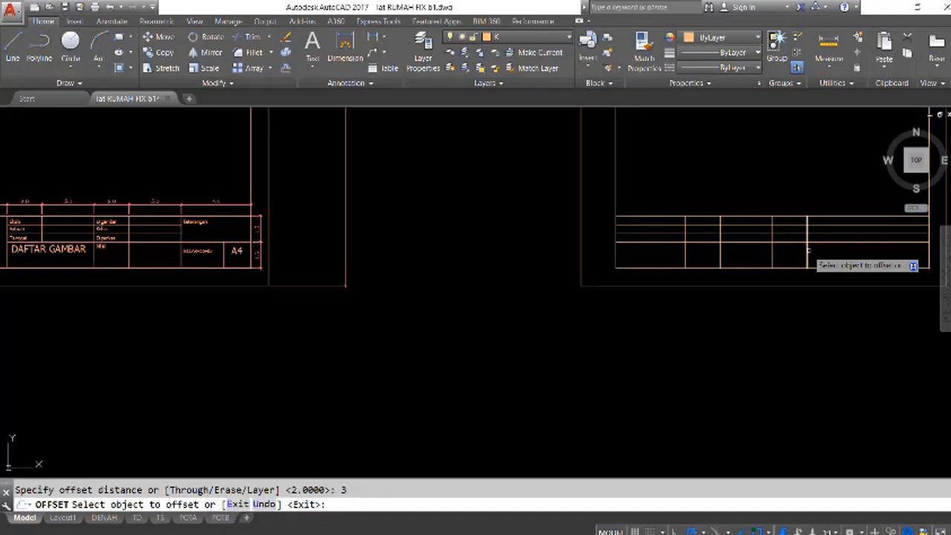
click(808, 242)
key(Escape)
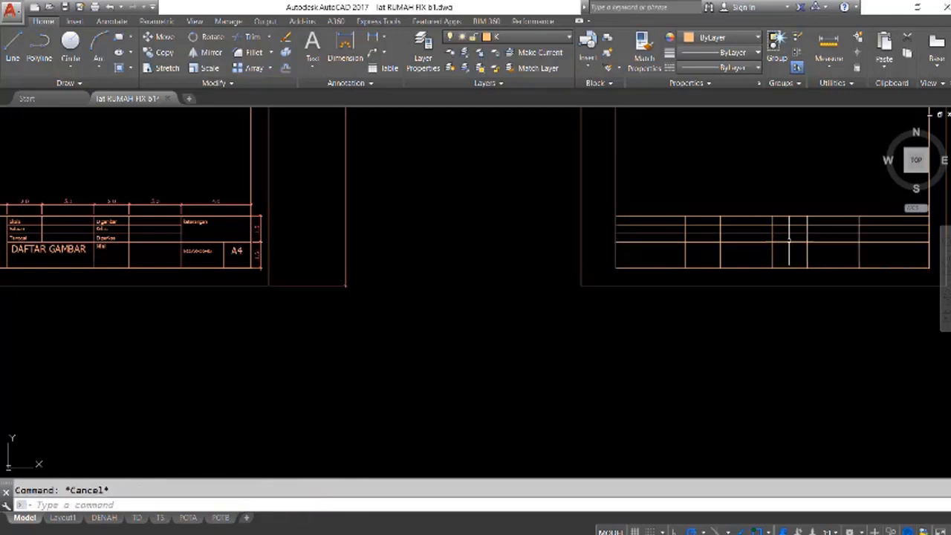
- Trim the three row lines out of the title block's first column
middle_drag(687, 249, 724, 240)
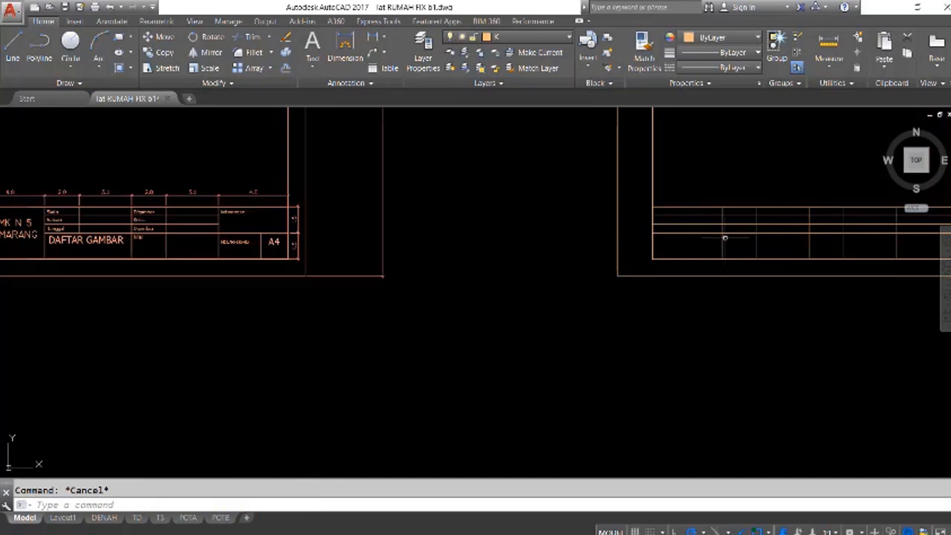
scroll(725, 238, down, 2)
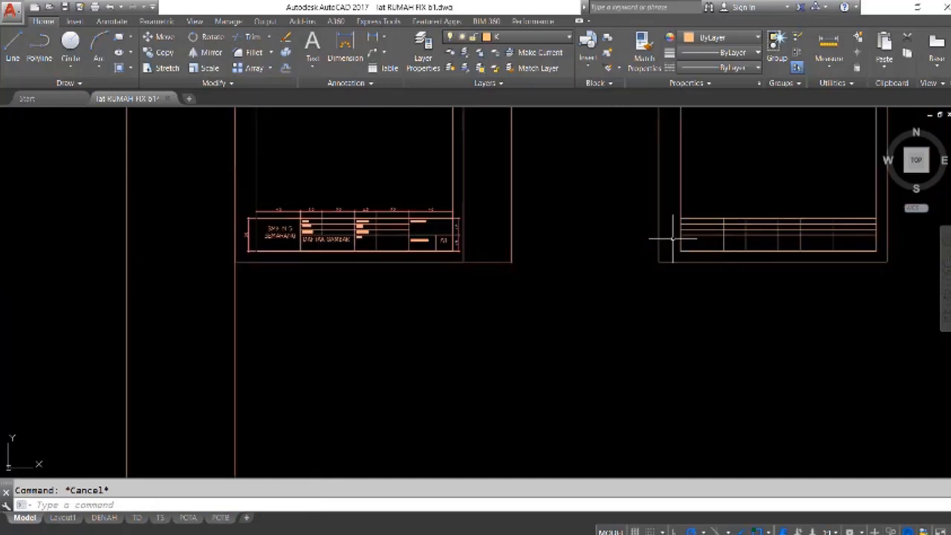
key(space)
key(space)
click(715, 247)
click(697, 223)
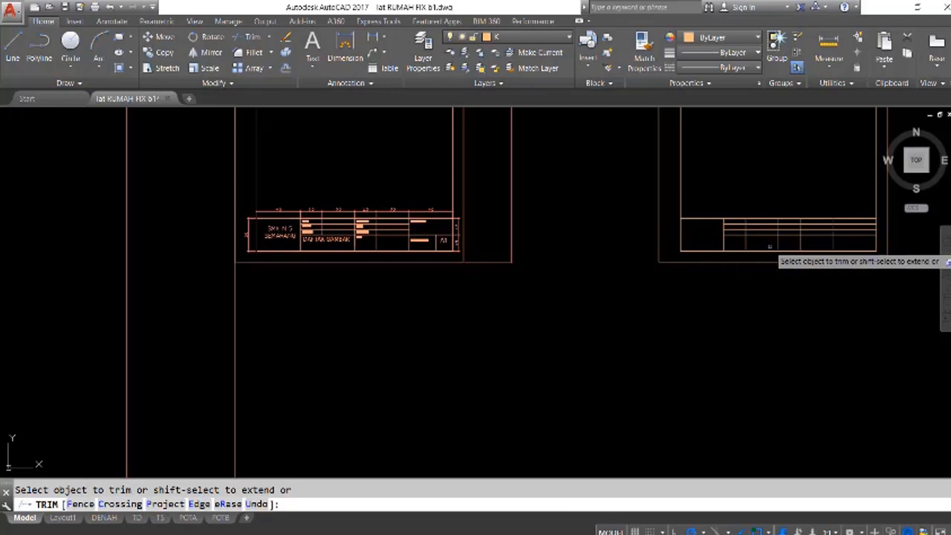
- Trim the second column divider at the lowest row line and erase the leftover piece below it
click(765, 241)
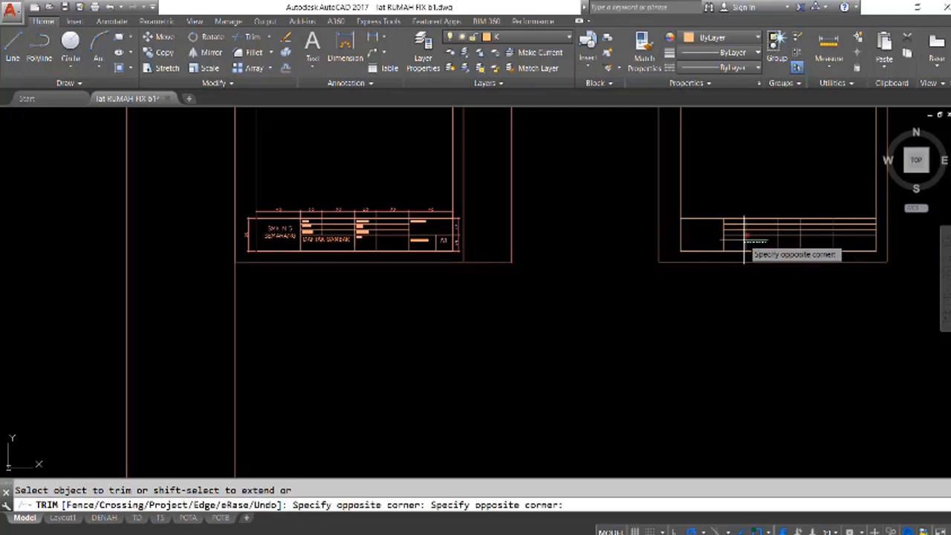
click(740, 239)
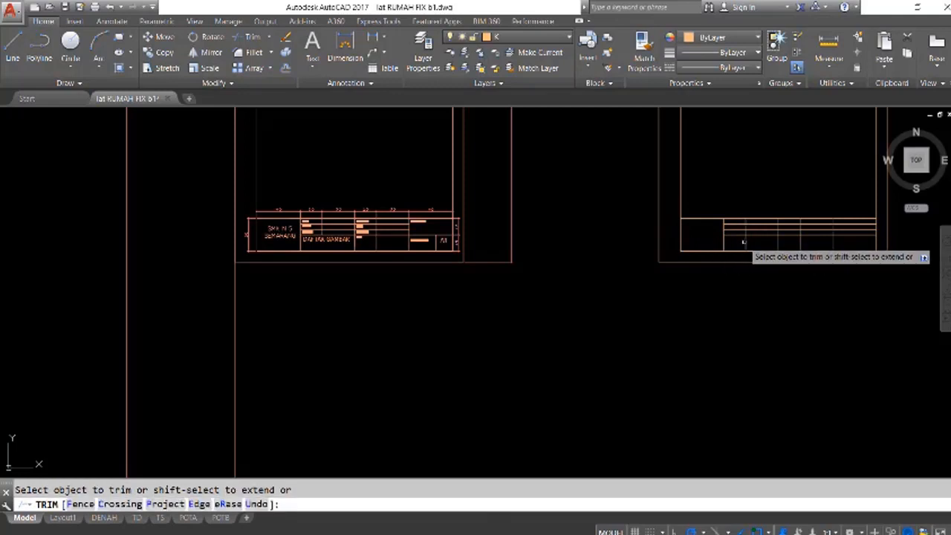
scroll(766, 242, up, 5)
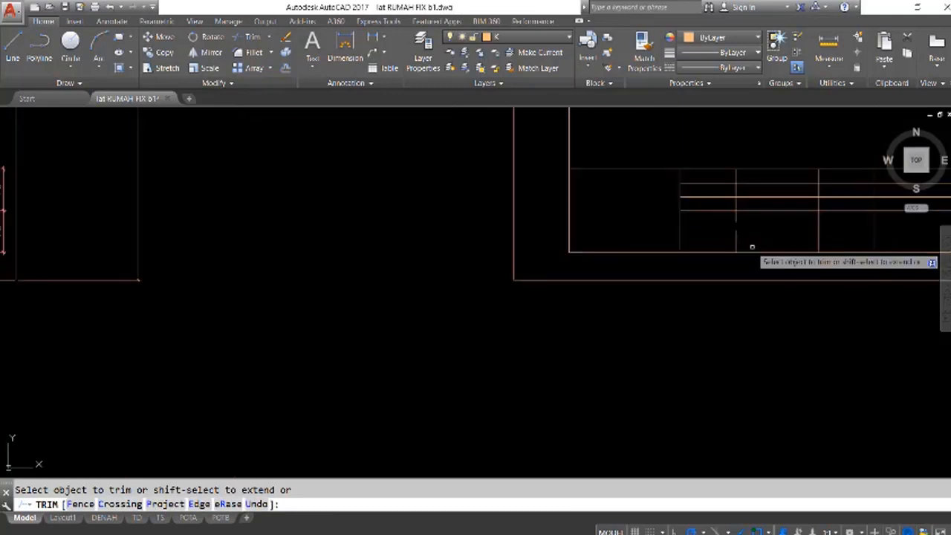
click(648, 262)
click(617, 214)
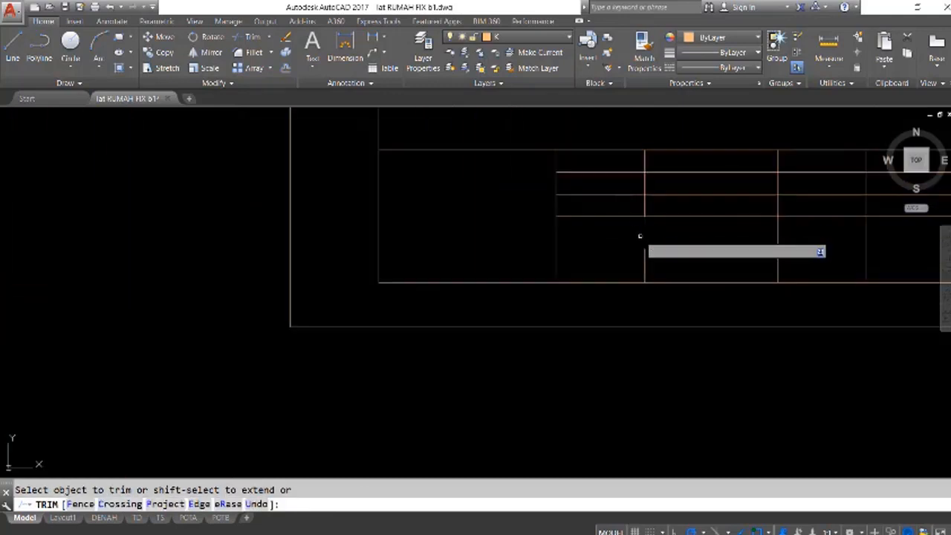
key(Escape)
click(645, 261)
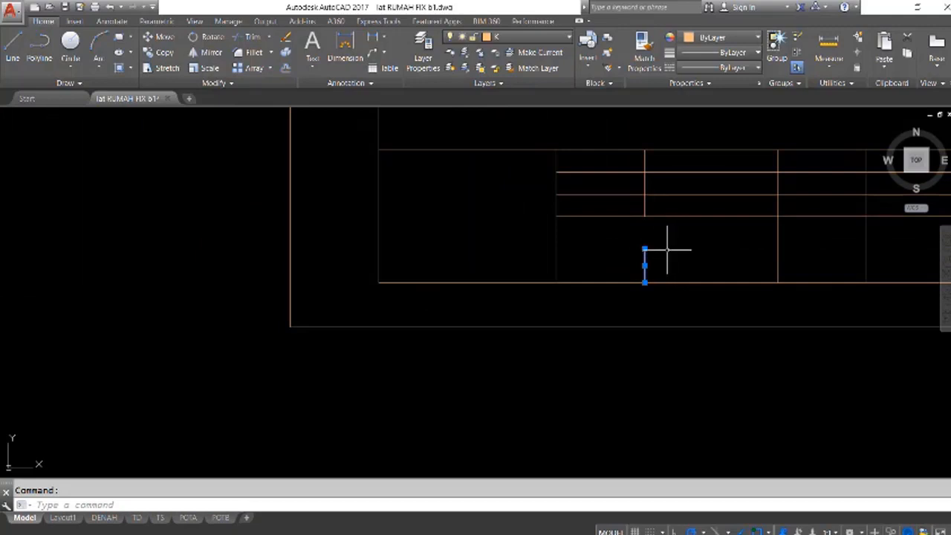
key(Delete)
click(654, 245)
- Trim the two upper row lines out of the title block's last column, keeping the lowest row line
scroll(637, 251, down, 3)
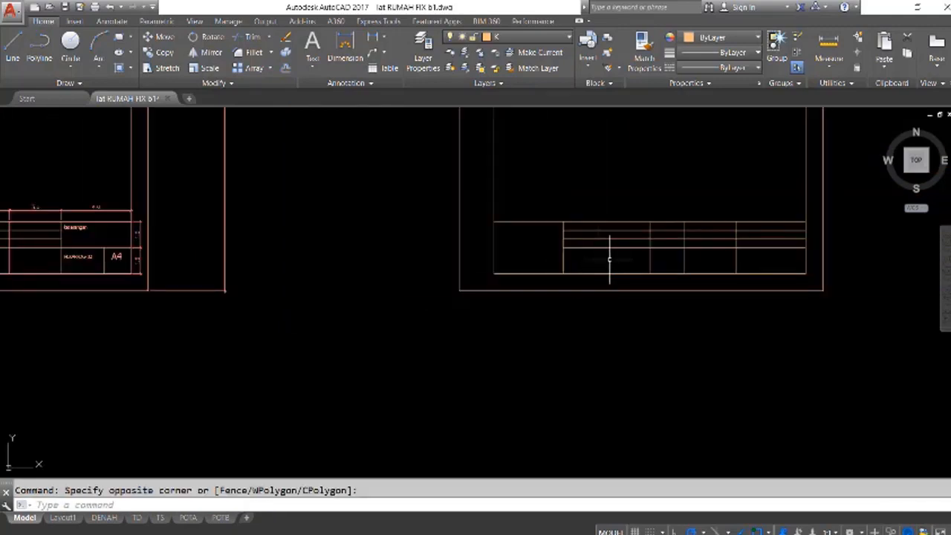
middle_drag(609, 259, 670, 290)
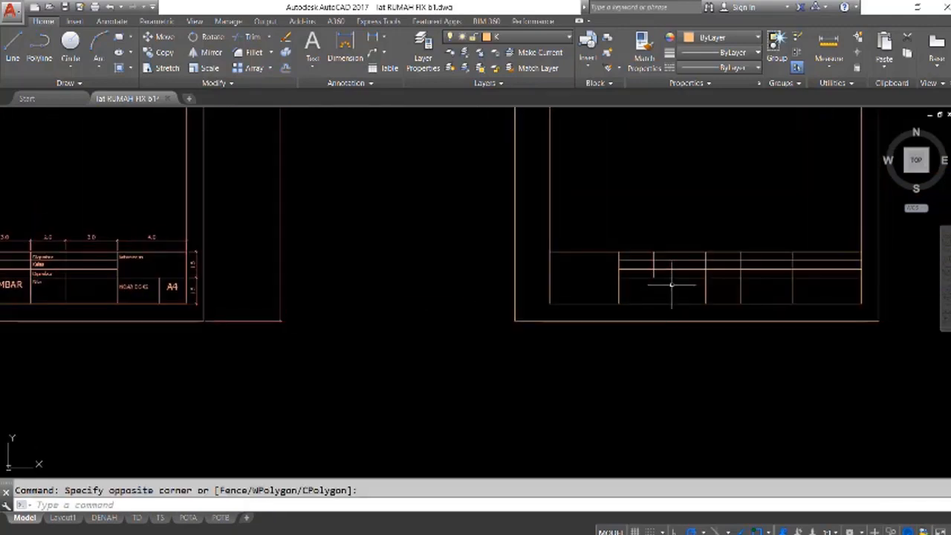
text(TR)
key(Return)
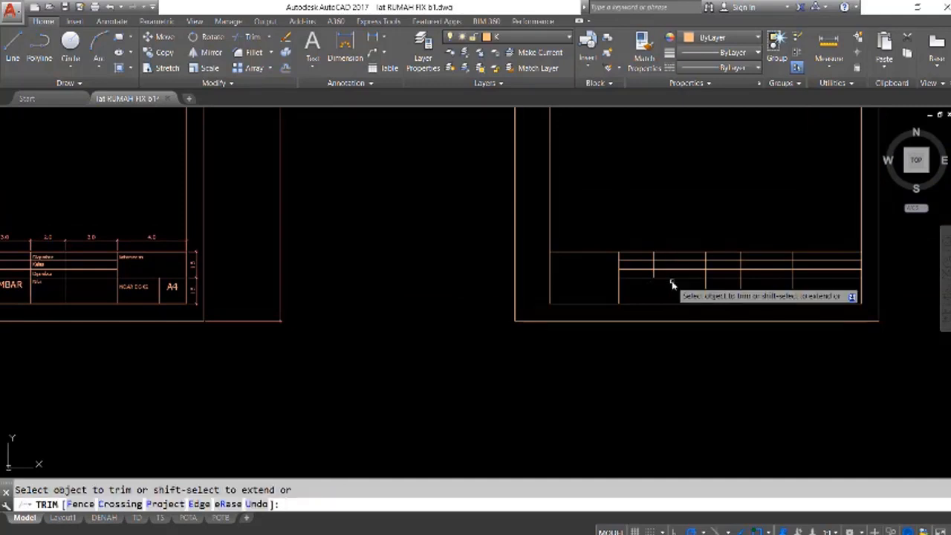
click(816, 257)
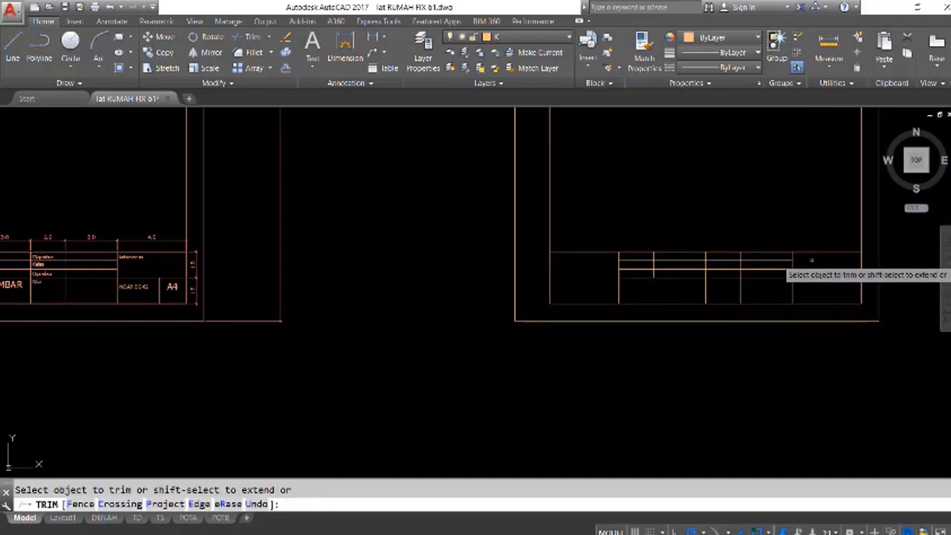
middle_drag(730, 306, 808, 294)
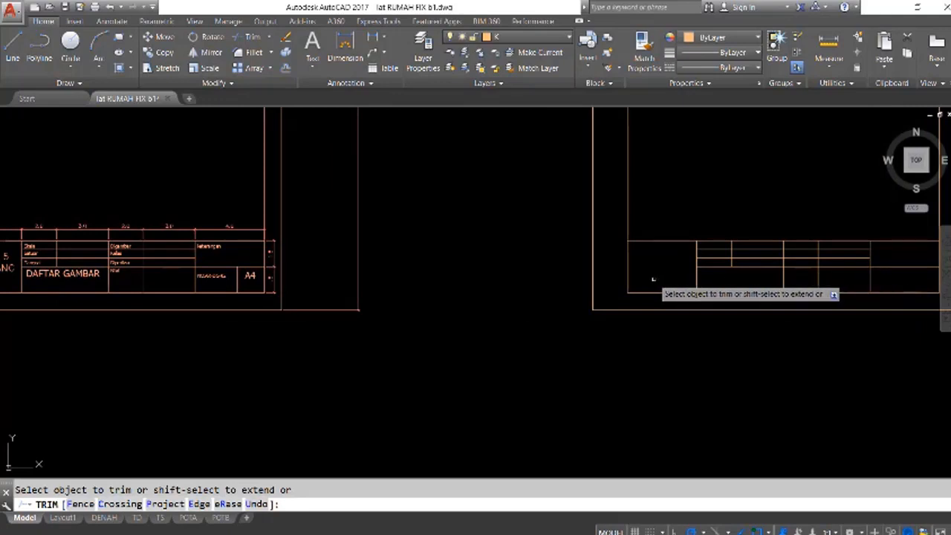
key(Escape)
- Draw a vertical line across the last column's lower cell, from the bottom border up to the row line
middle_drag(743, 295, 603, 288)
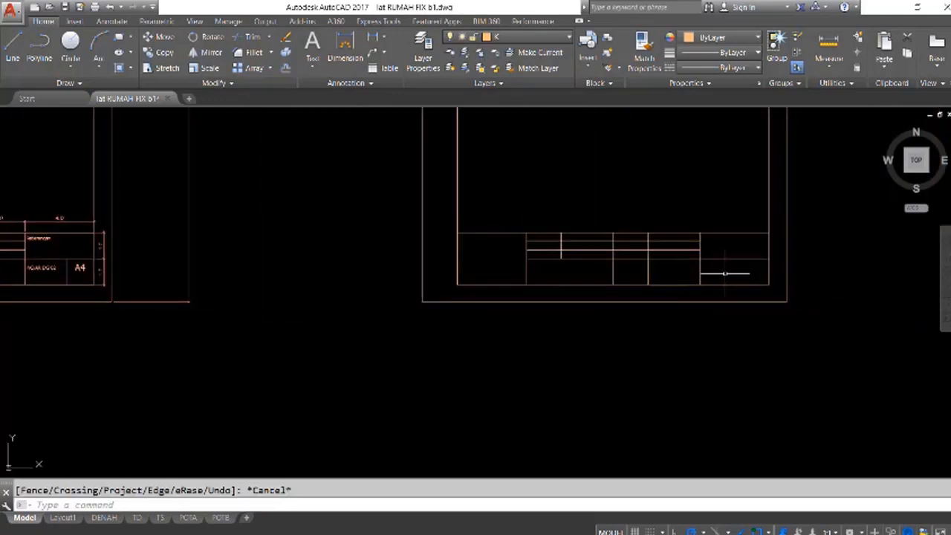
text(L)
key(Return)
scroll(732, 268, up, 2)
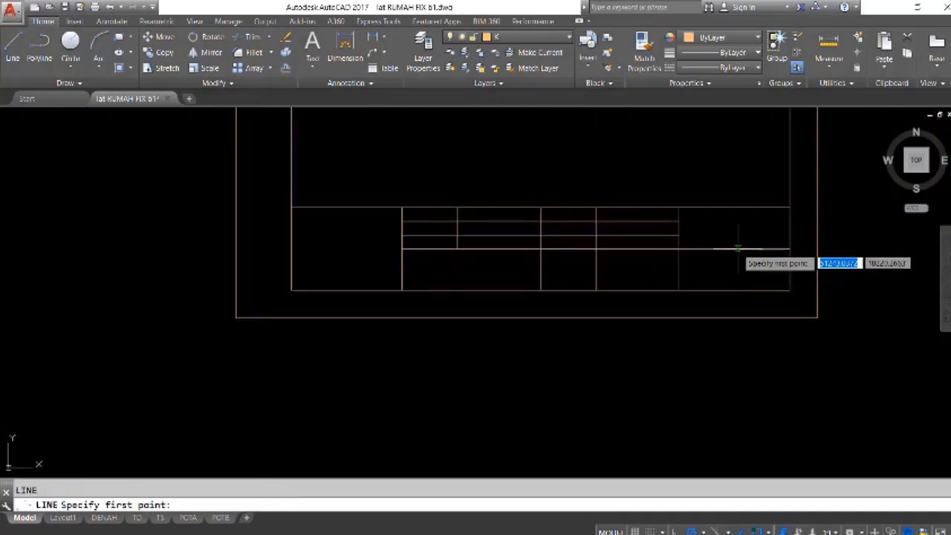
click(738, 288)
click(737, 247)
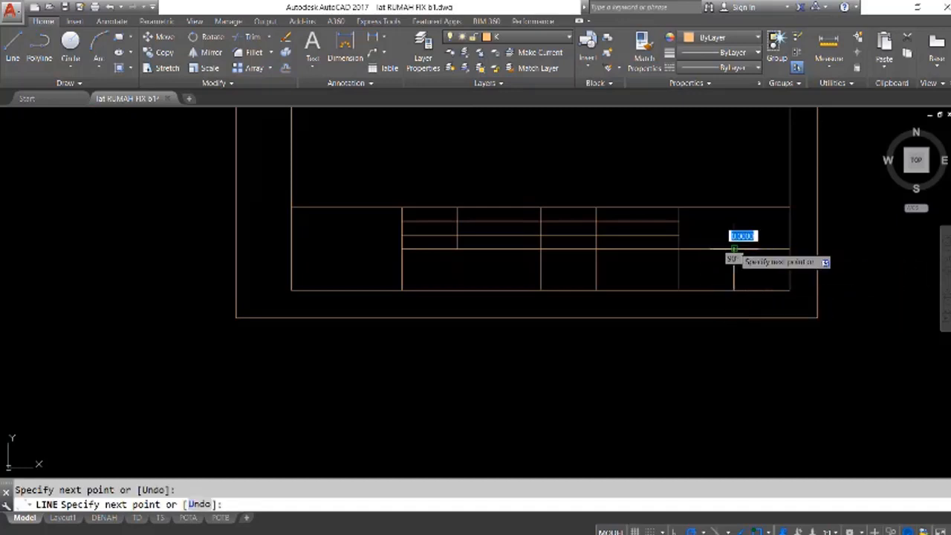
- Compare the newly drawn title block and sheet with the existing 1:1 sheet, examining its cell labels and dimensions
key(Escape)
scroll(720, 279, down, 2)
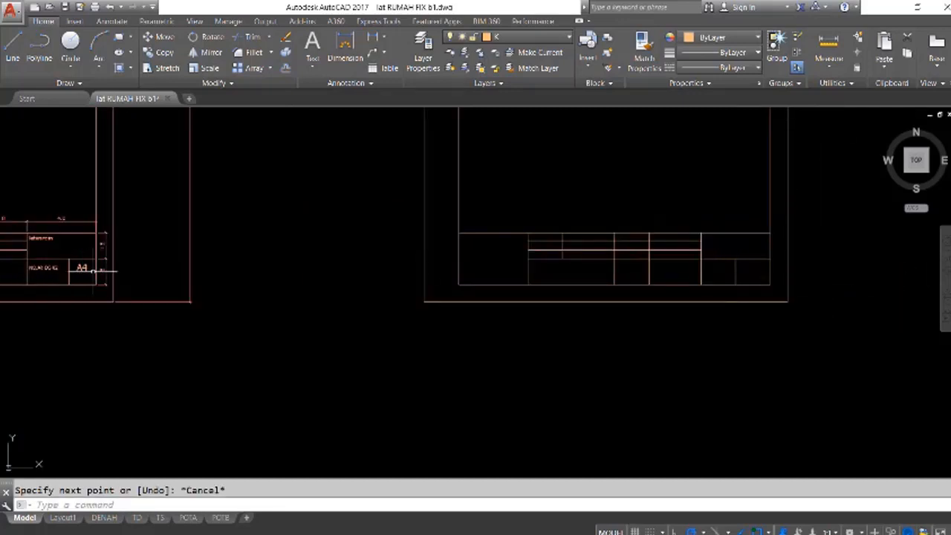
mouse_move(87, 272)
middle_down()
mouse_move(349, 275)
mouse_move(232, 275)
middle_up()
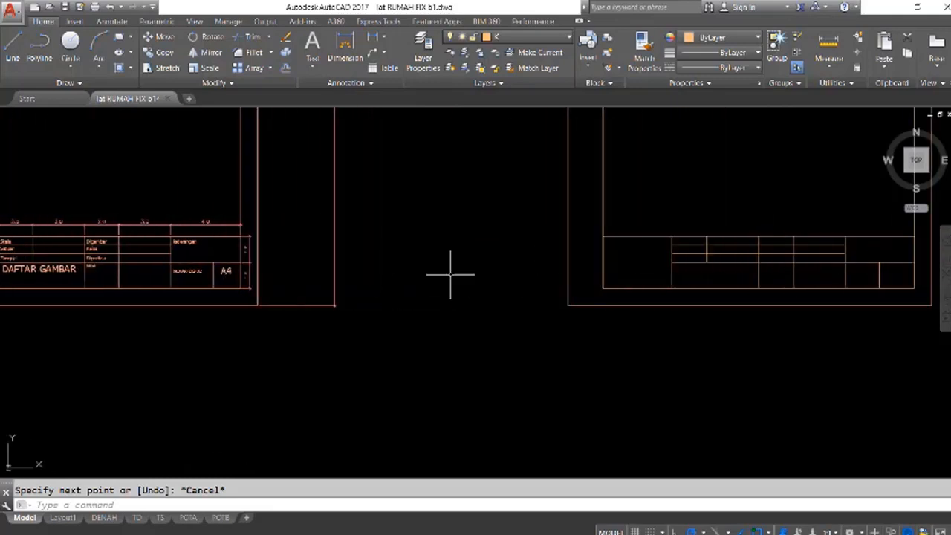
middle_drag(451, 273, 526, 265)
scroll(744, 293, down, 2)
scroll(694, 251, up, 4)
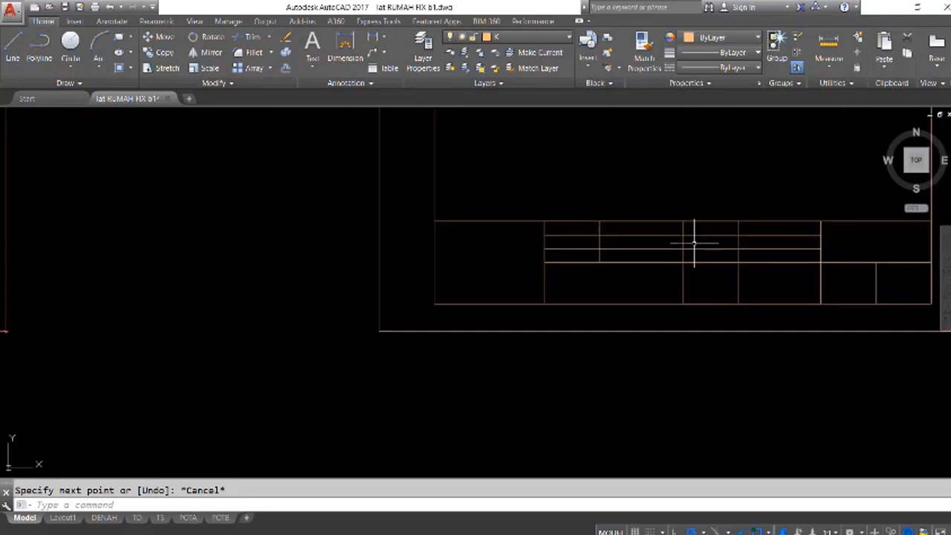
scroll(642, 254, down, 2)
middle_drag(335, 275, 483, 275)
scroll(398, 249, up, 3)
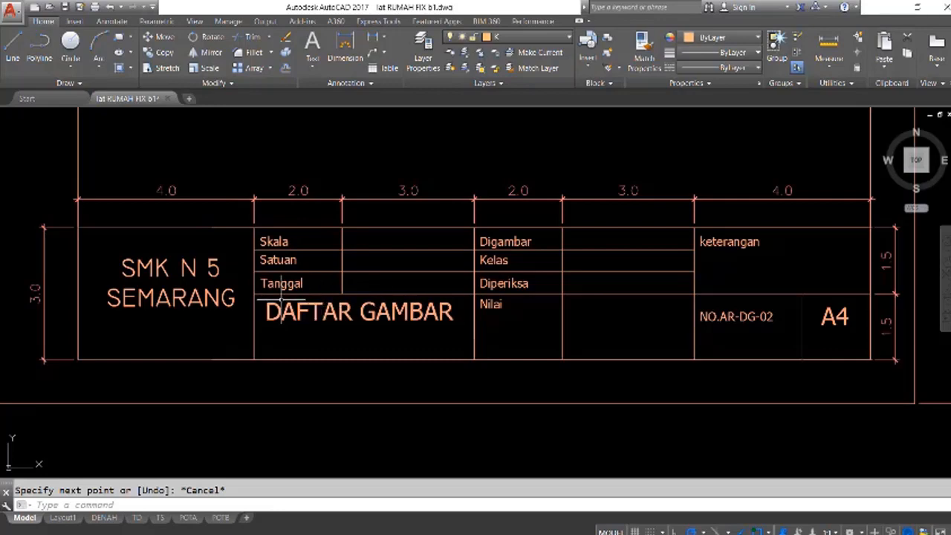
scroll(259, 241, down, 3)
scroll(369, 268, down, 3)
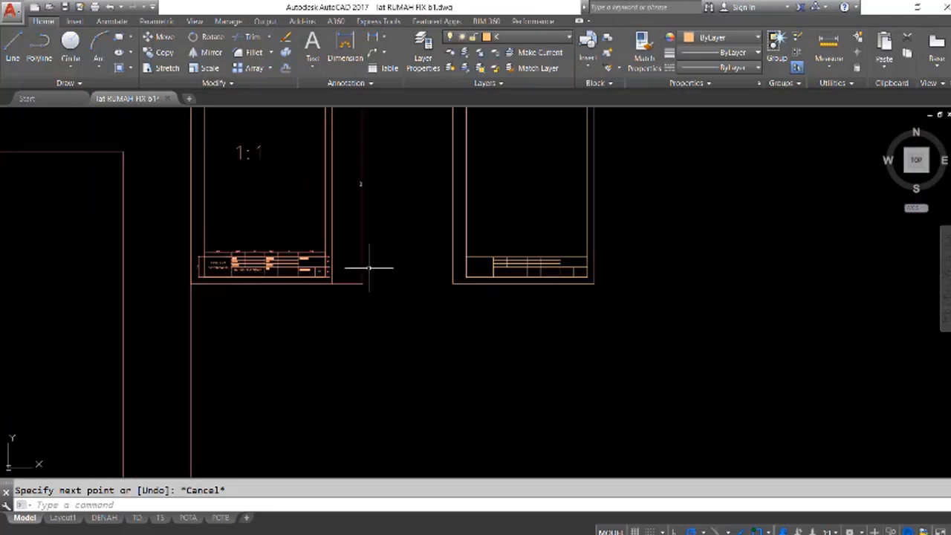
middle_drag(491, 261, 490, 304)
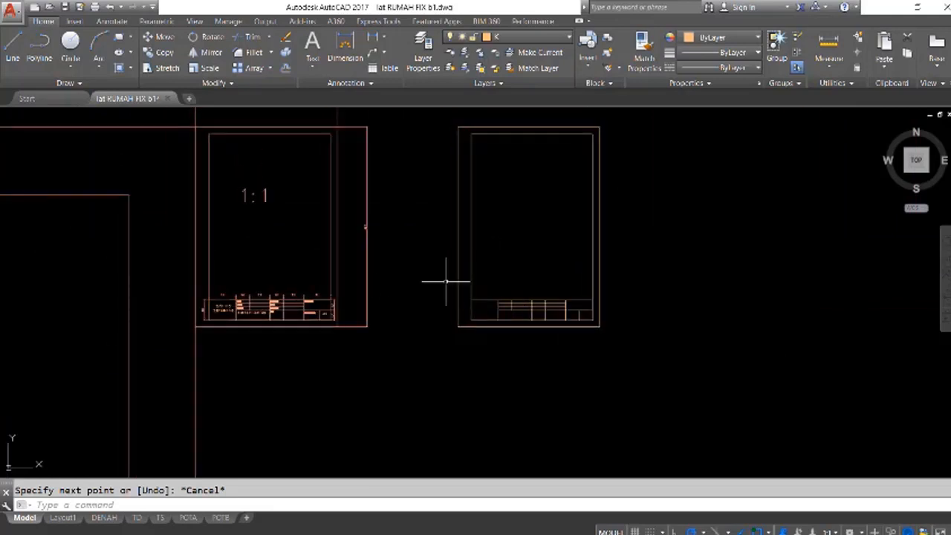
middle_drag(344, 246, 437, 278)
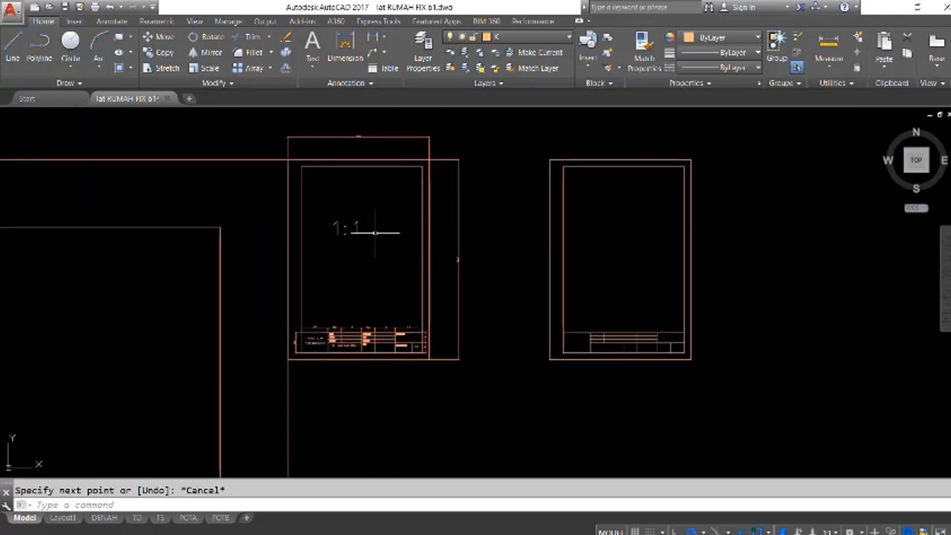
- Copy the existing 1:1 sheet with its title block and dimensions into the empty space far above the row of sheets
click(507, 247)
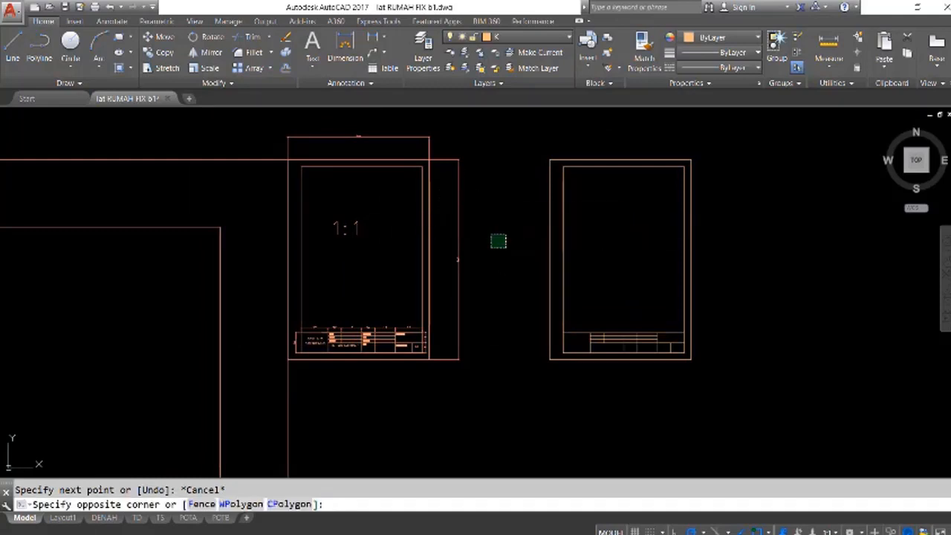
click(491, 235)
click(256, 132)
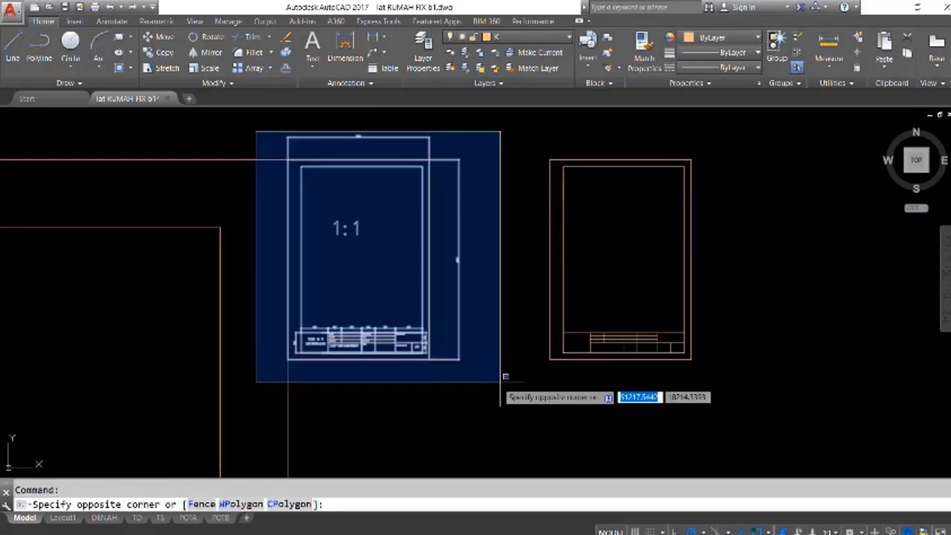
click(500, 382)
text(CO)
key(Return)
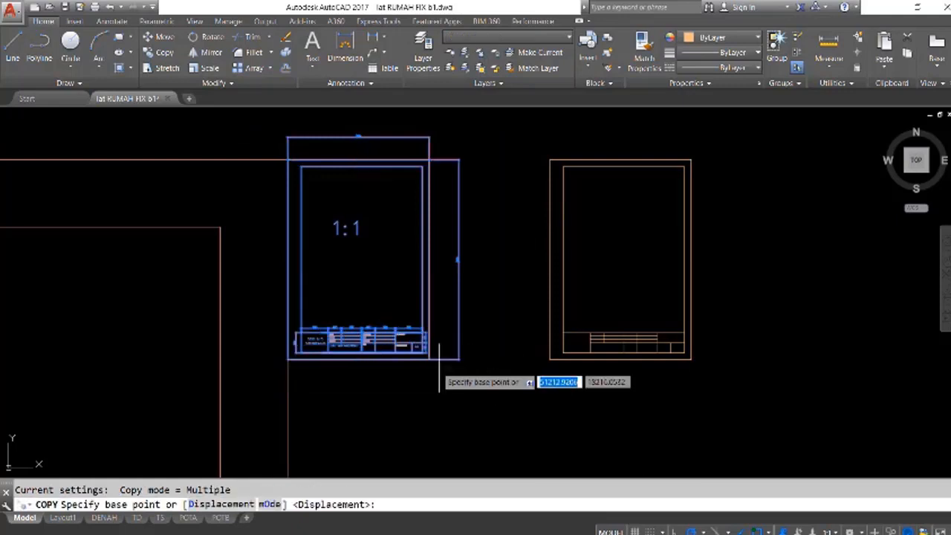
click(411, 356)
scroll(466, 429, down, 4)
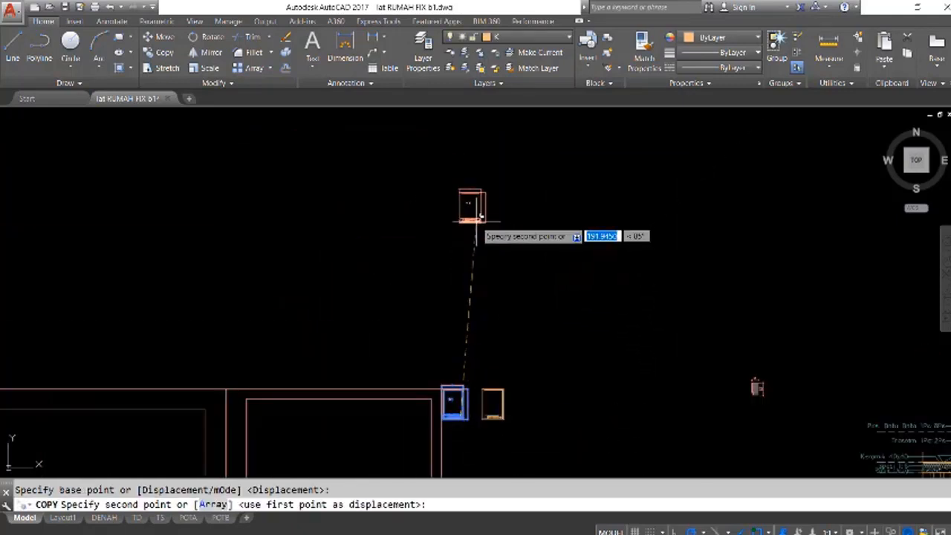
scroll(476, 306, down, 8)
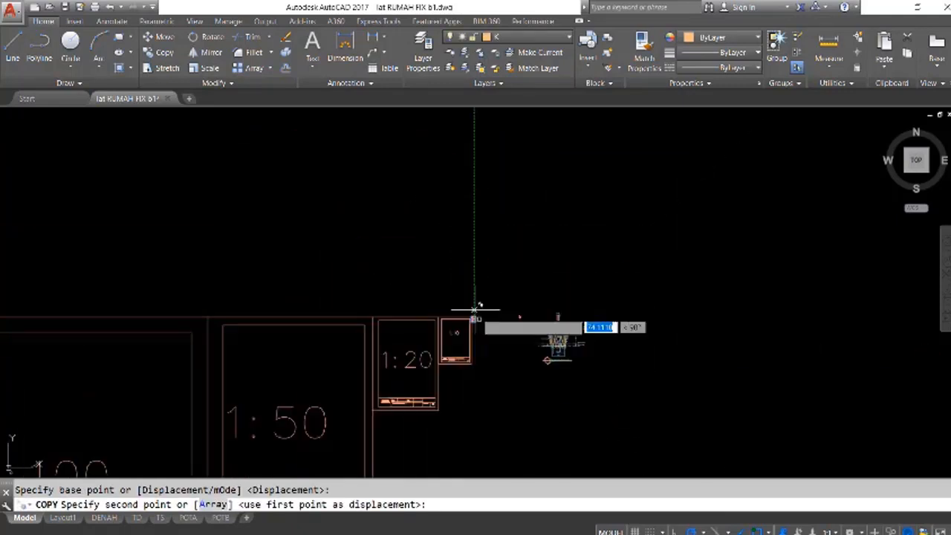
click(476, 136)
key(Escape)
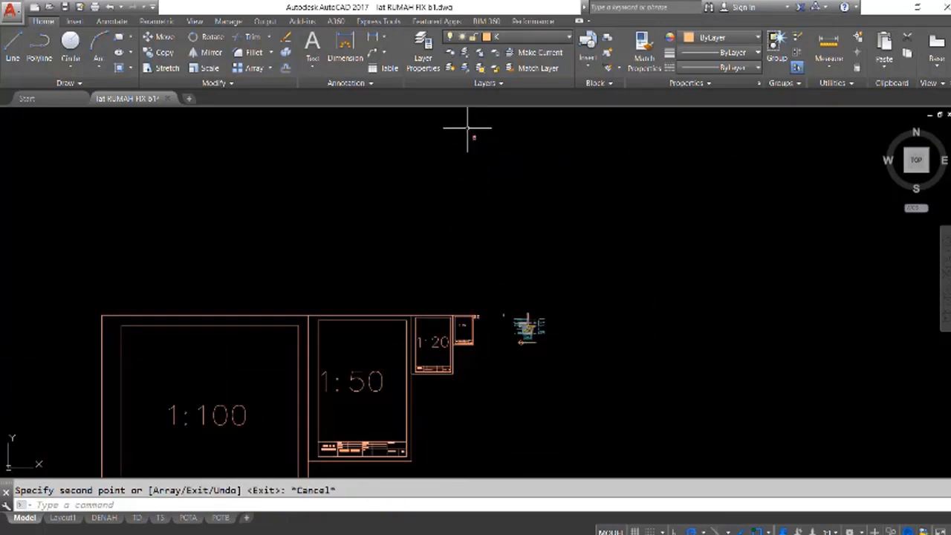
- Erase the overall width and height dimensions of the copied 1:1 sheet
scroll(497, 148, up, 6)
click(555, 159)
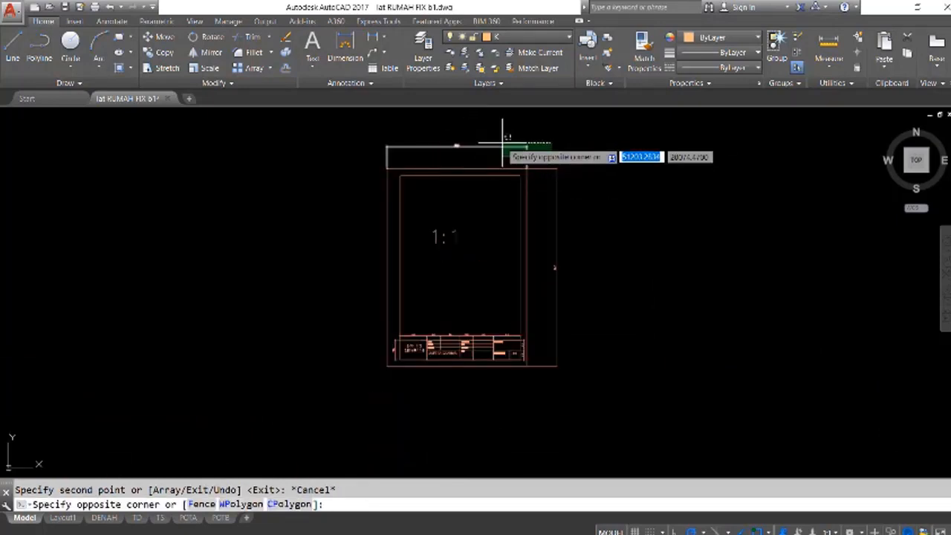
click(584, 156)
click(569, 157)
click(510, 142)
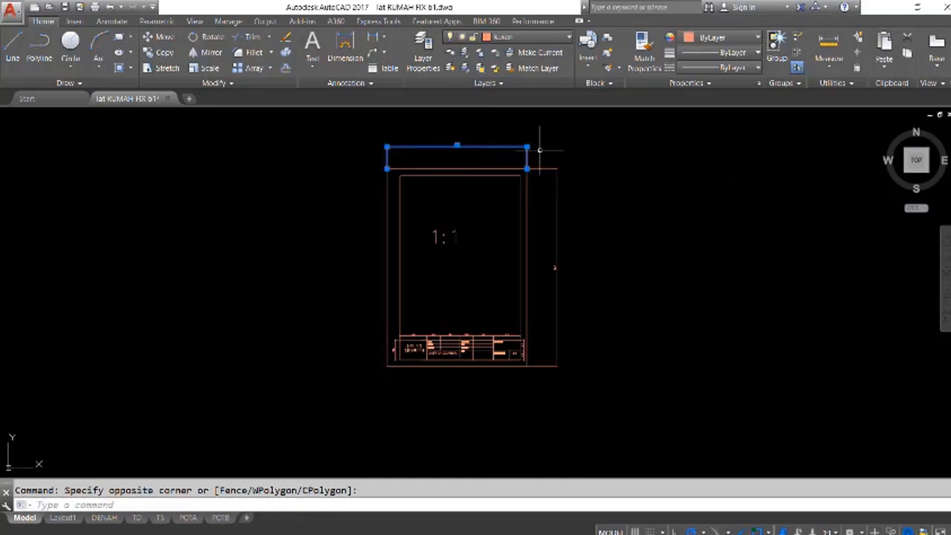
key(Delete)
click(580, 198)
click(548, 149)
key(Delete)
- Erase all dimensions around the copied sheet's title block: the height dimensions on both sides and the column widths above
scroll(446, 368, up, 3)
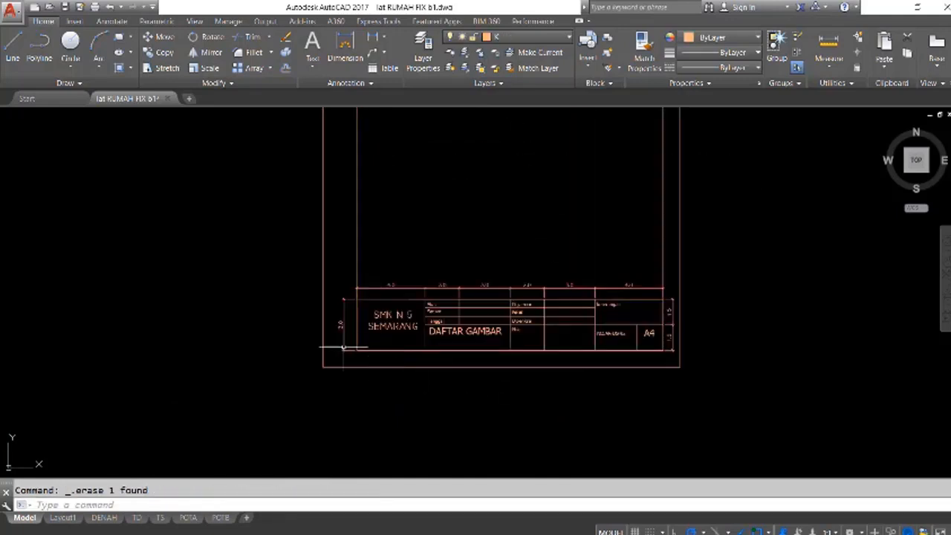
click(351, 337)
click(339, 307)
key(Delete)
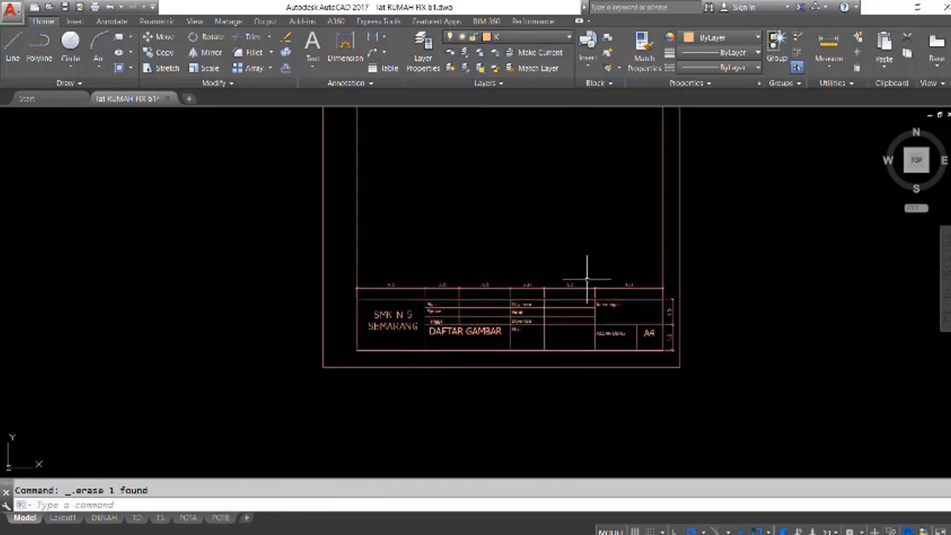
click(631, 290)
click(354, 278)
key(Delete)
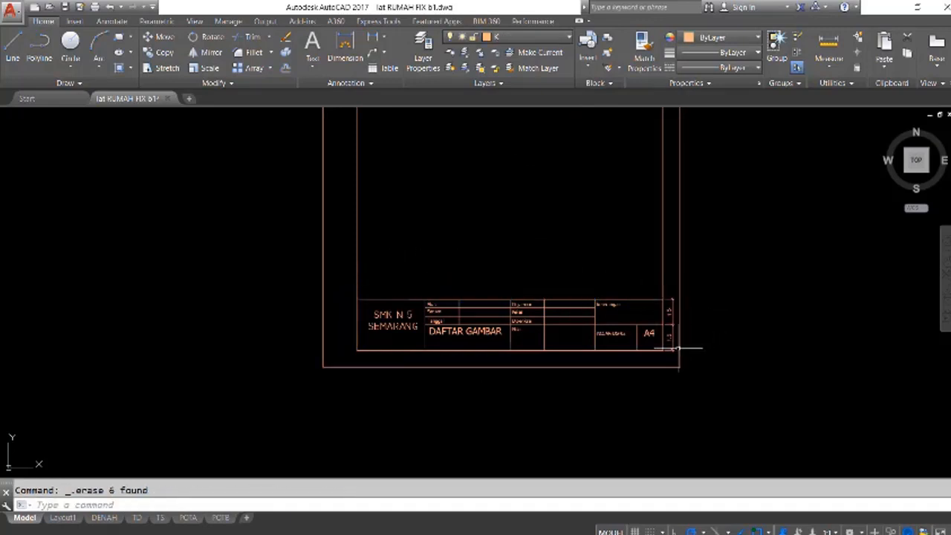
click(678, 347)
click(660, 296)
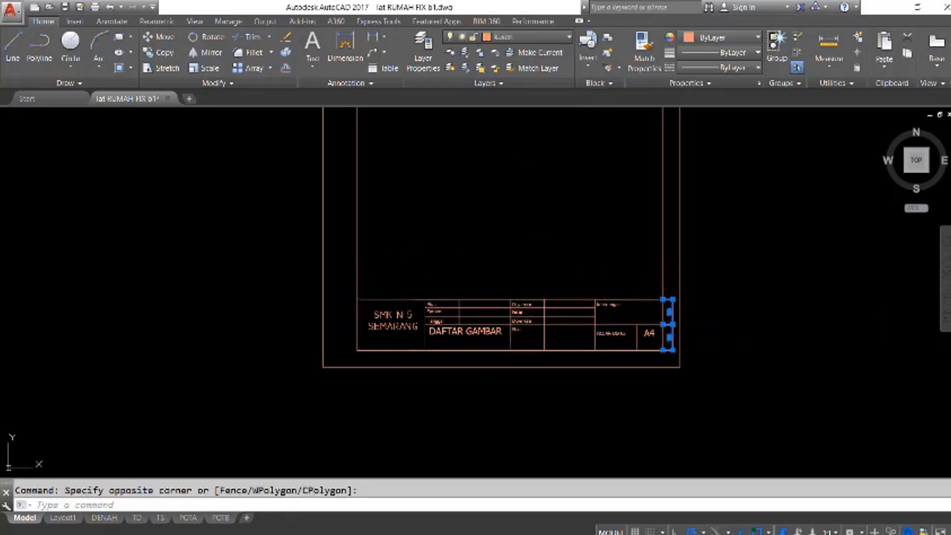
key(Delete)
- Copy the cleaned 1:1 sheet horizontally to its left, using its upper-right corner as base point and leaving a gap between the sheets
scroll(554, 305, down, 10)
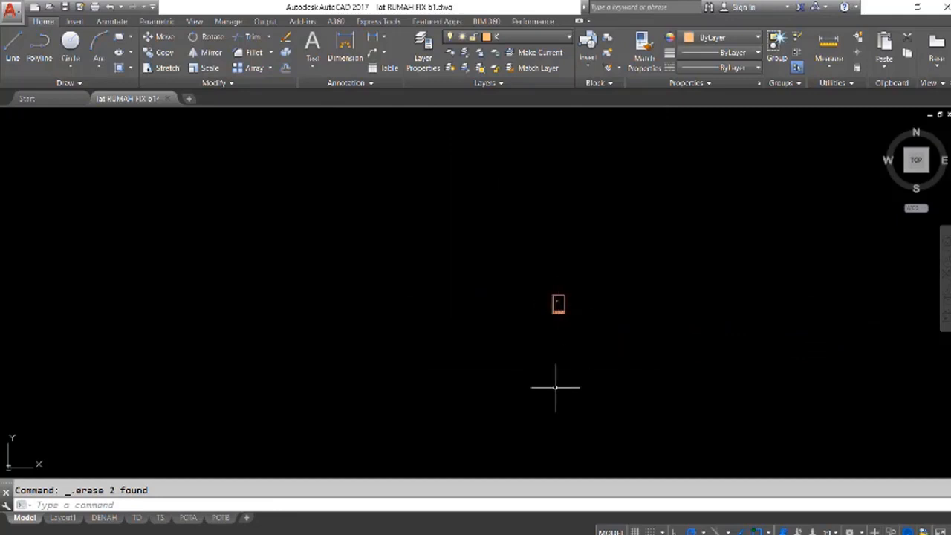
scroll(604, 215, down, 3)
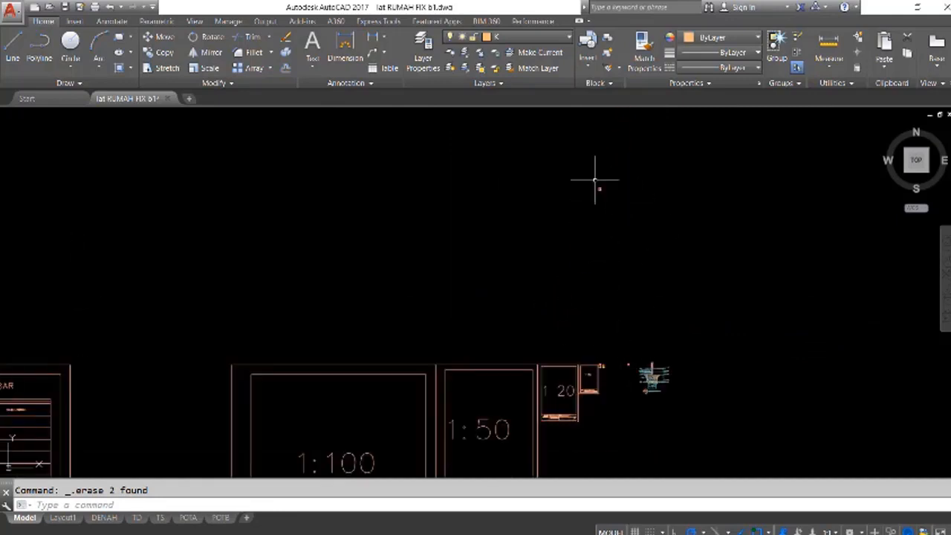
scroll(596, 180, up, 8)
middle_drag(660, 242, 510, 263)
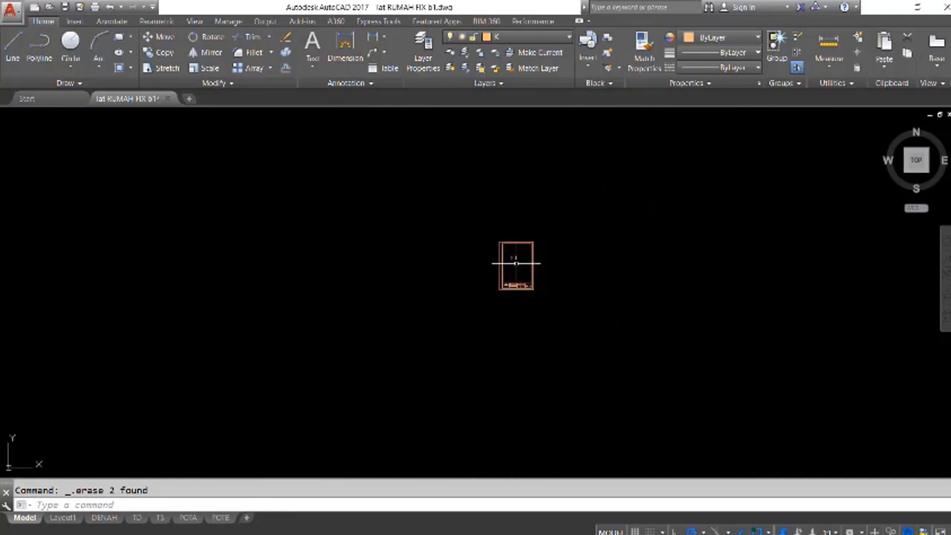
text(o)
key(Return)
click(570, 321)
click(460, 199)
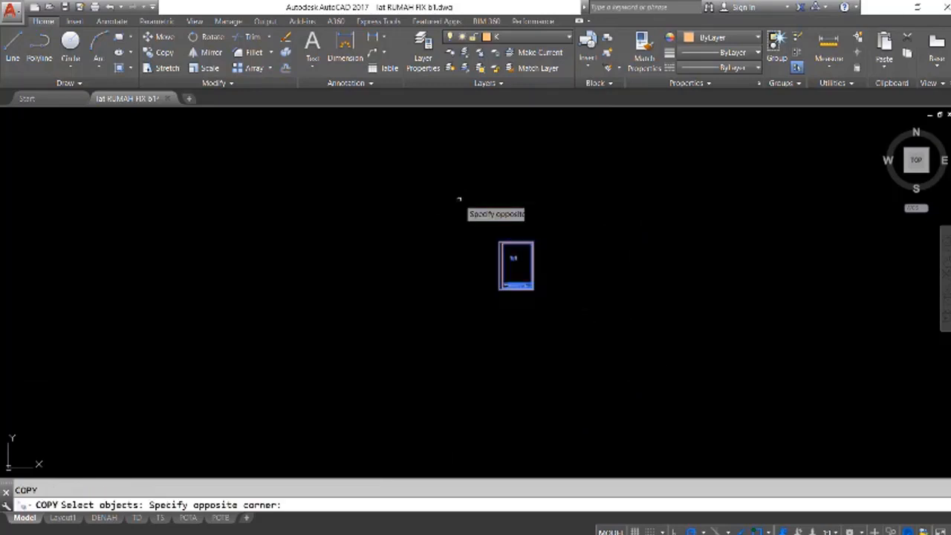
key(Return)
scroll(532, 242, up, 4)
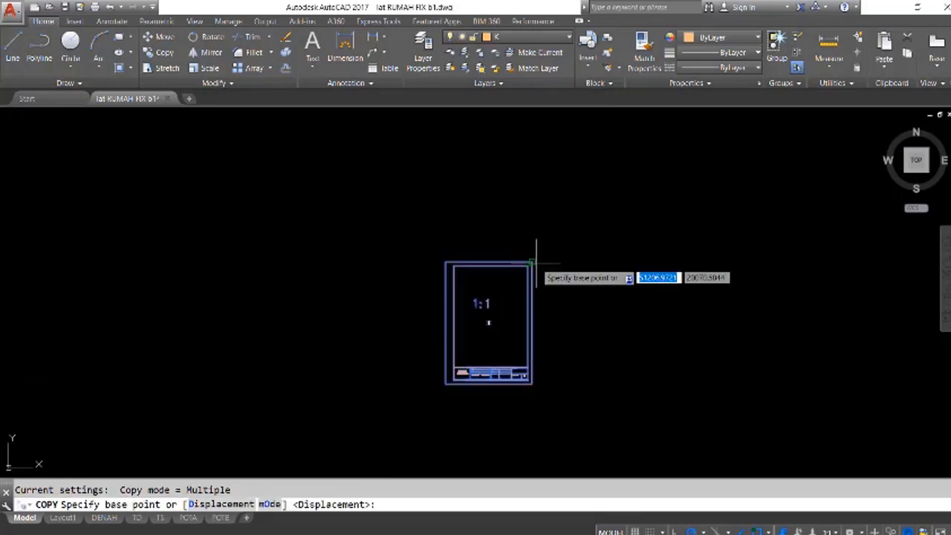
click(532, 261)
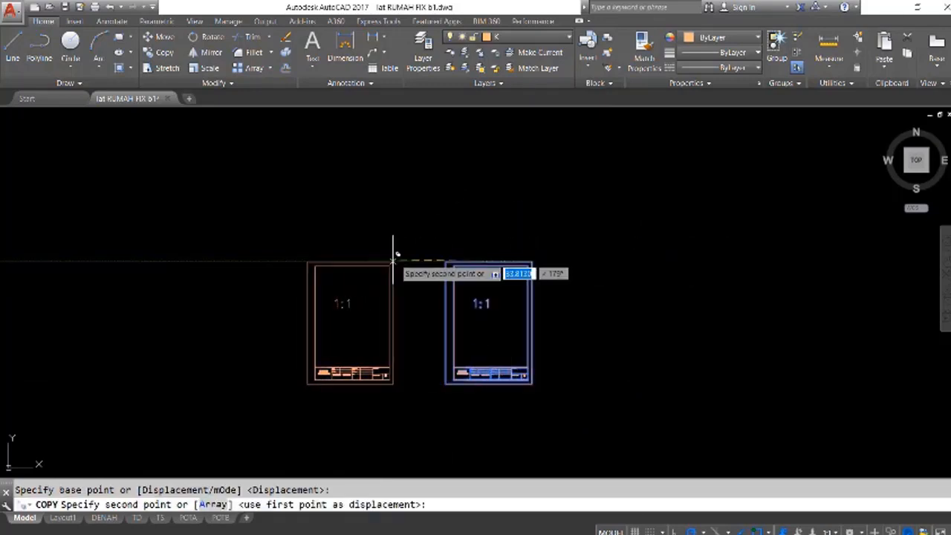
click(393, 261)
key(Escape)
- Scale the left sheet copy by a factor of 10 about its upper-right corner
middle_drag(373, 308, 449, 290)
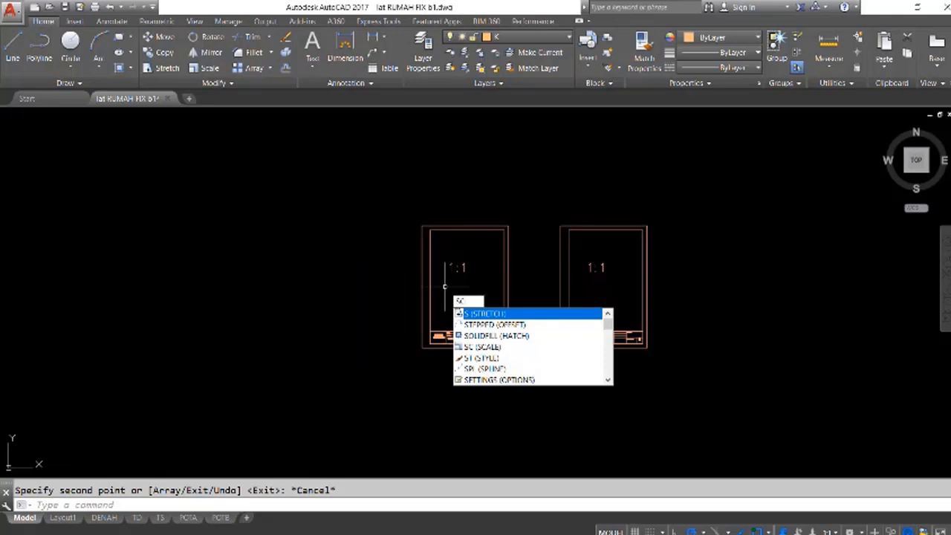
key(Return)
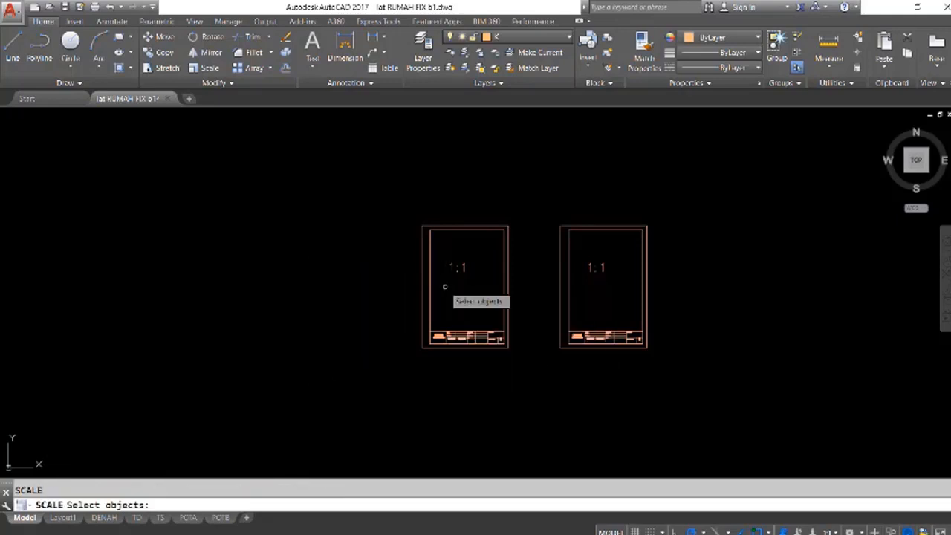
click(527, 365)
click(371, 197)
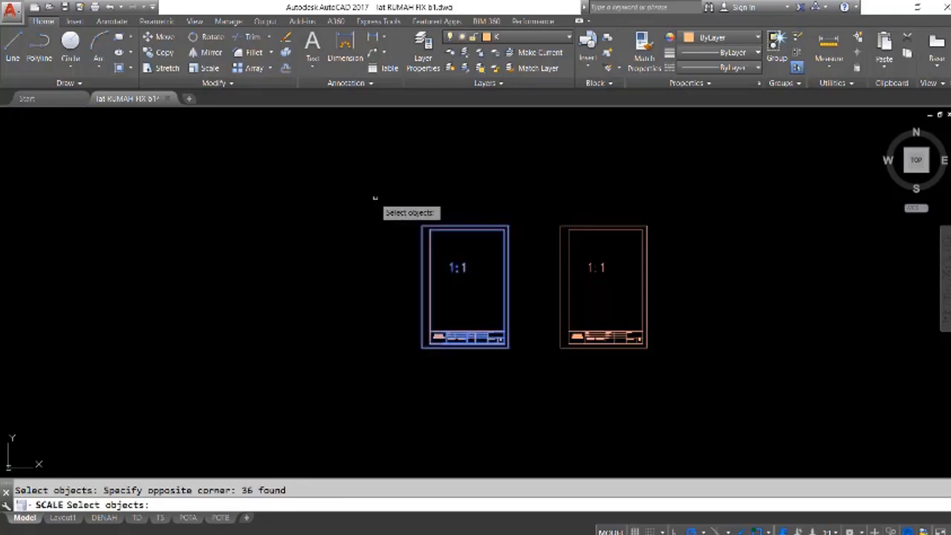
key(Return)
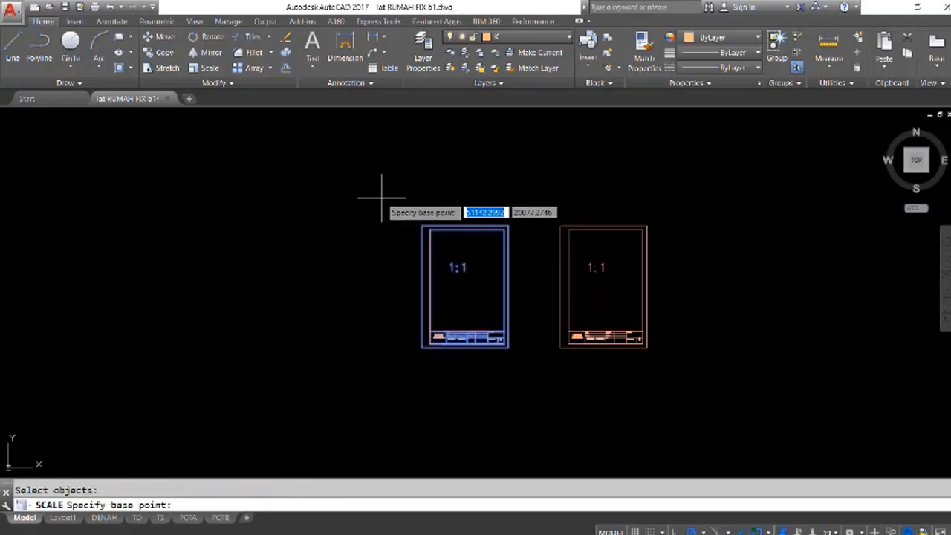
click(509, 225)
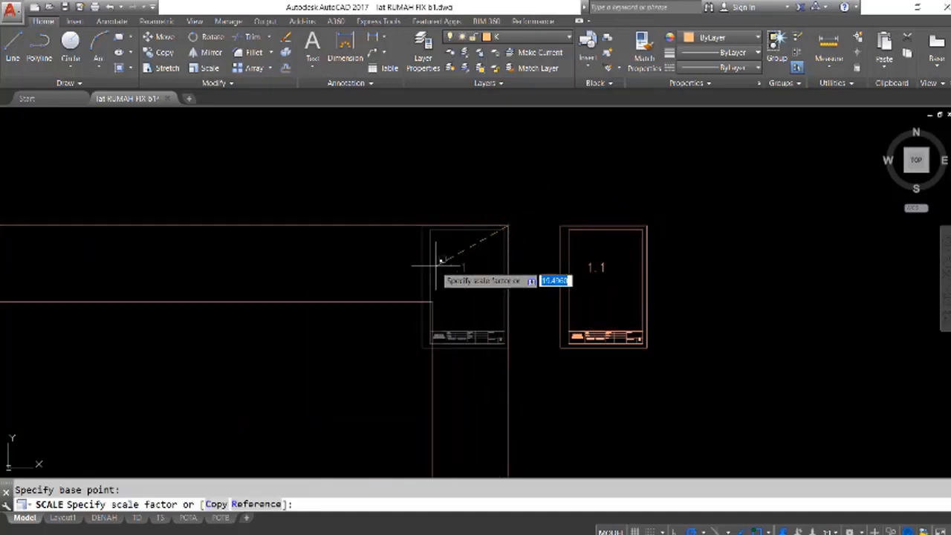
text(1)
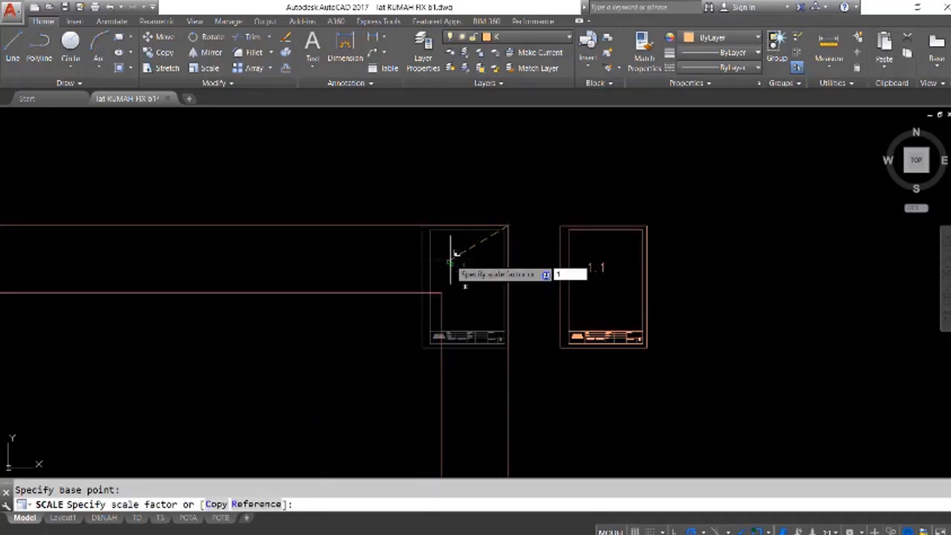
text(0)
key(Return)
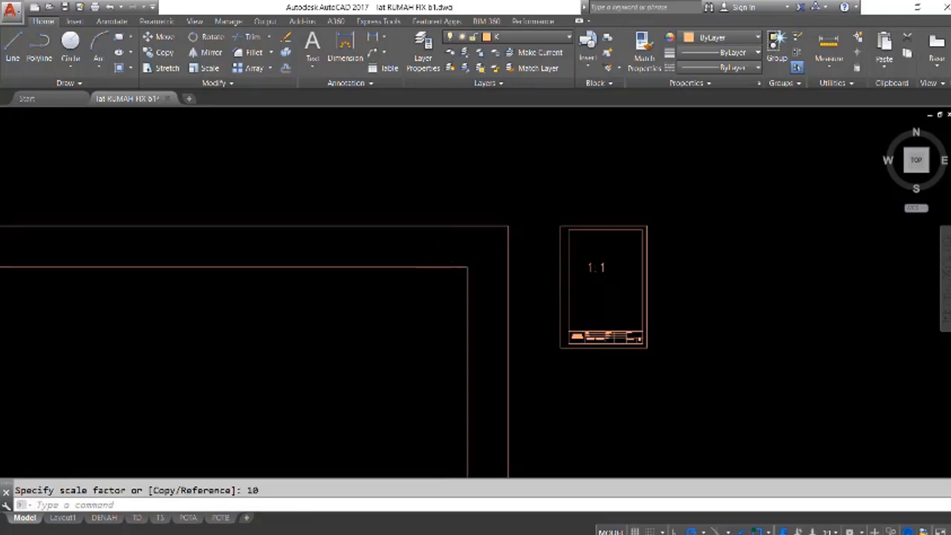
- Widen the SMK N 5 SEMARANG text box on the enlarged sheet to span the full width of its title block cell
scroll(549, 217, down, 2)
scroll(609, 350, up, 6)
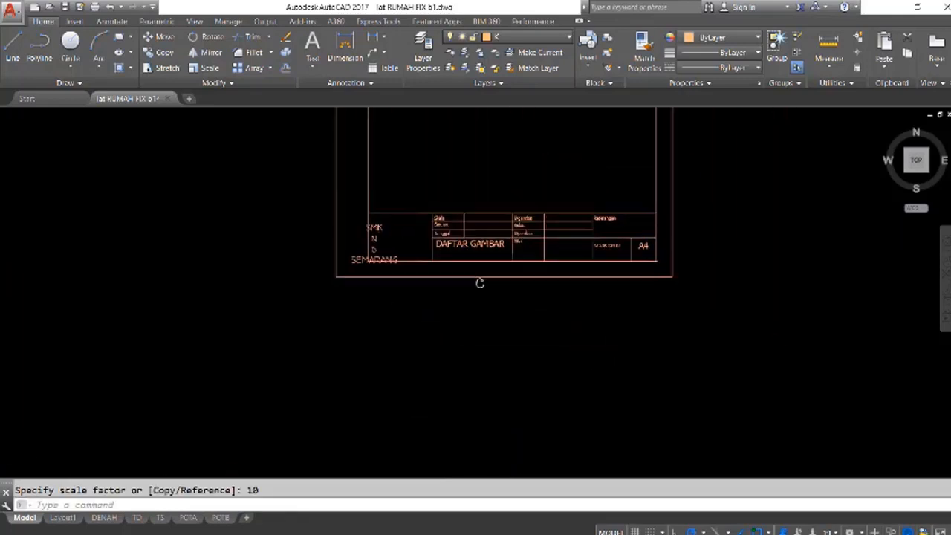
click(351, 233)
click(318, 191)
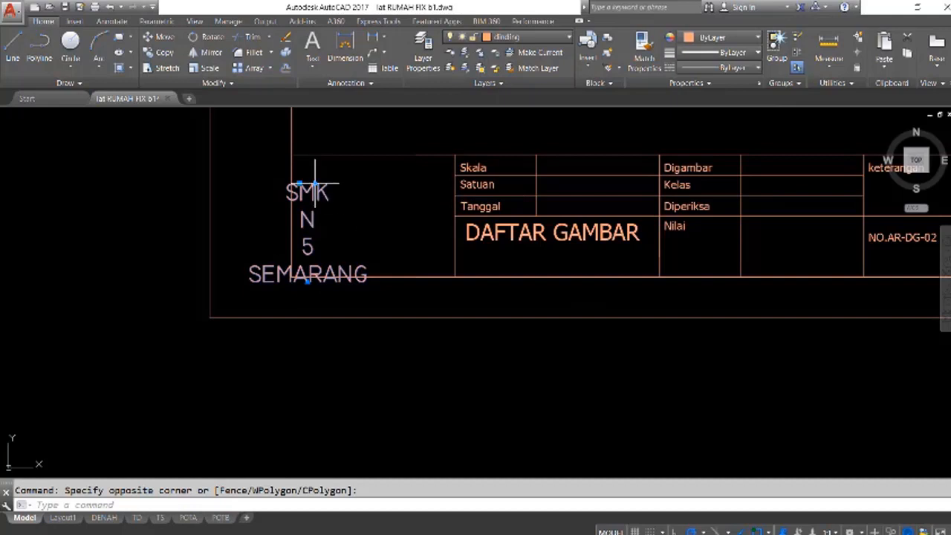
click(314, 184)
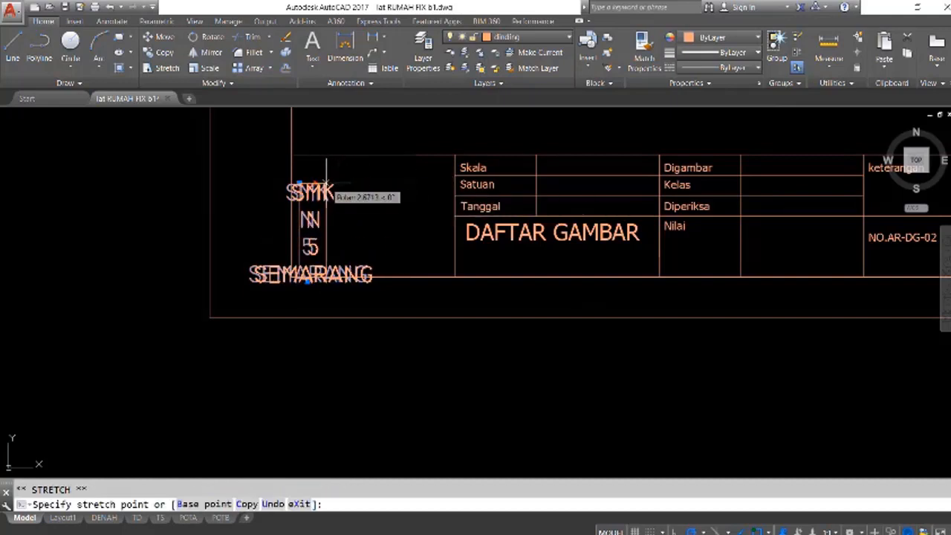
click(453, 184)
click(300, 184)
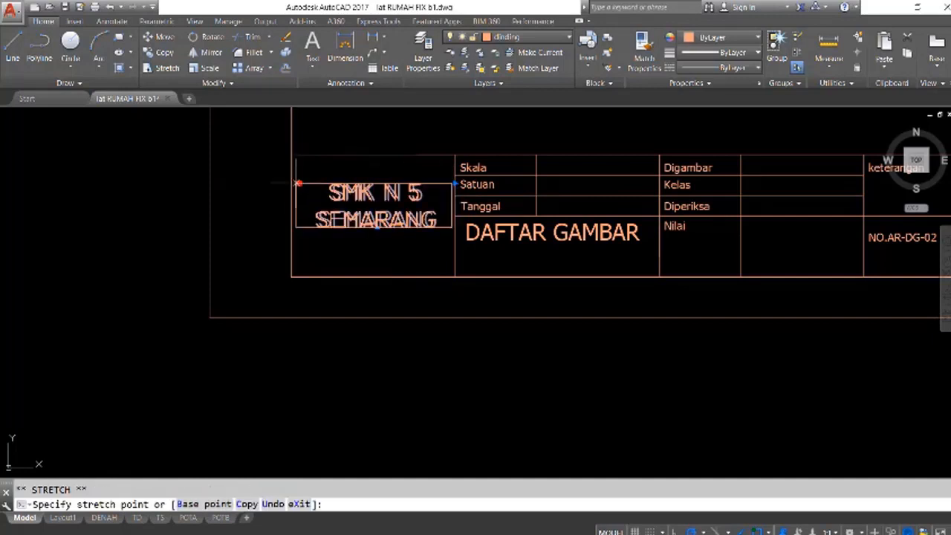
click(291, 183)
key(Escape)
scroll(390, 282, down, 6)
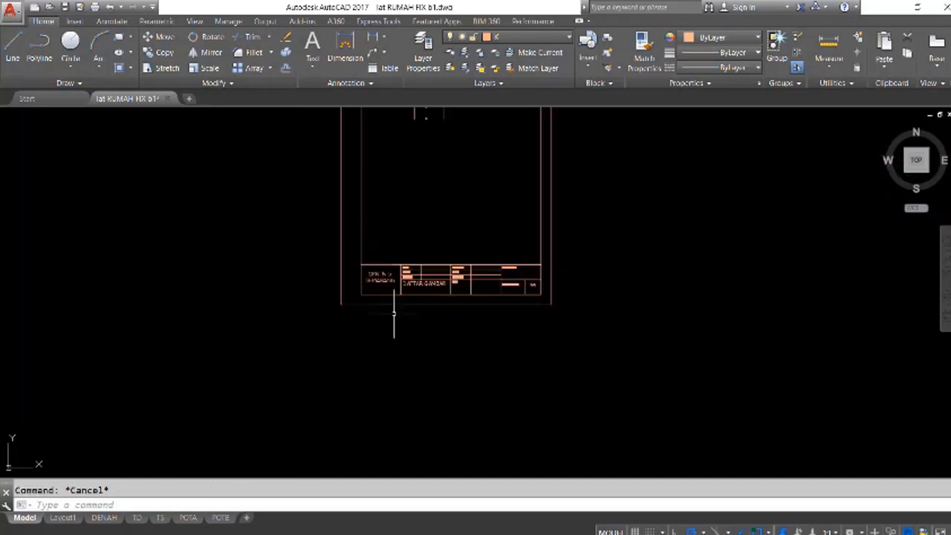
- Change the scale label on the enlarged sheet to 1:10
scroll(487, 331, up, 4)
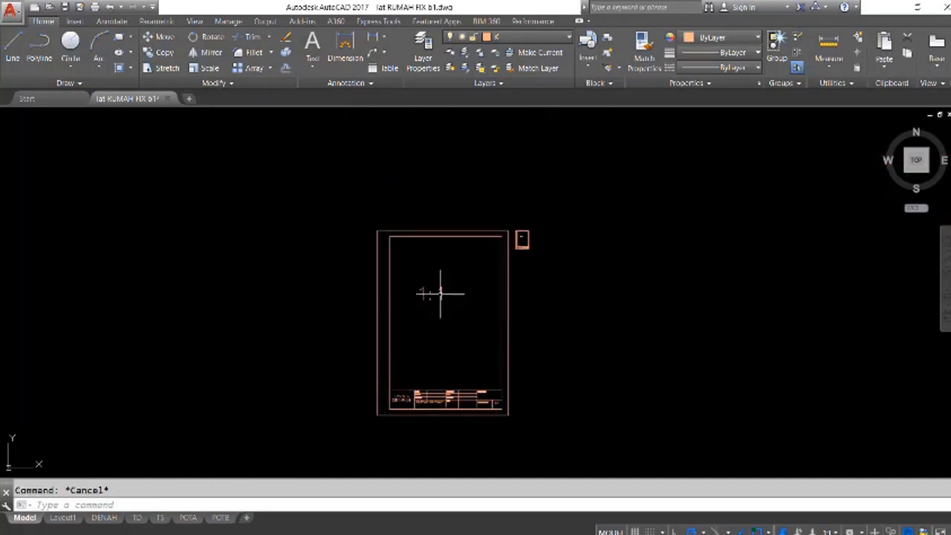
double_click(421, 291)
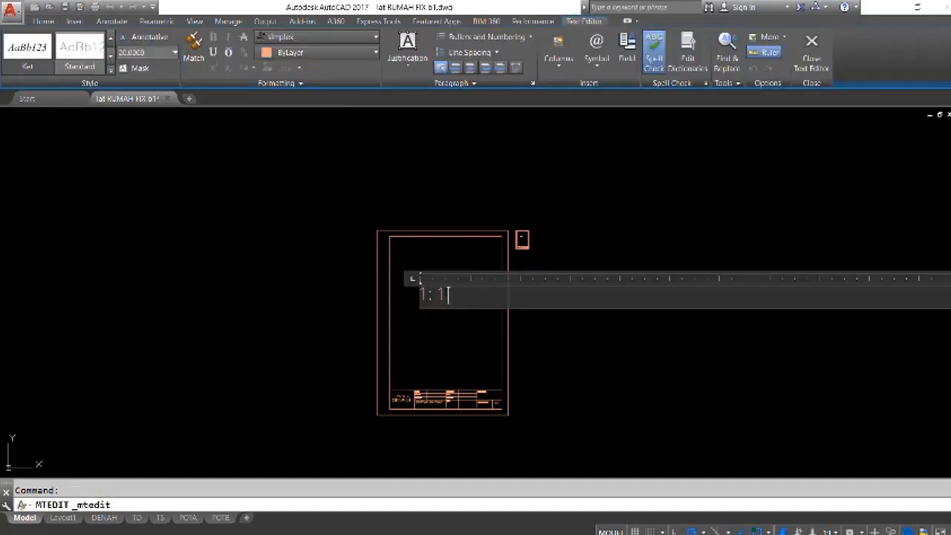
click(546, 347)
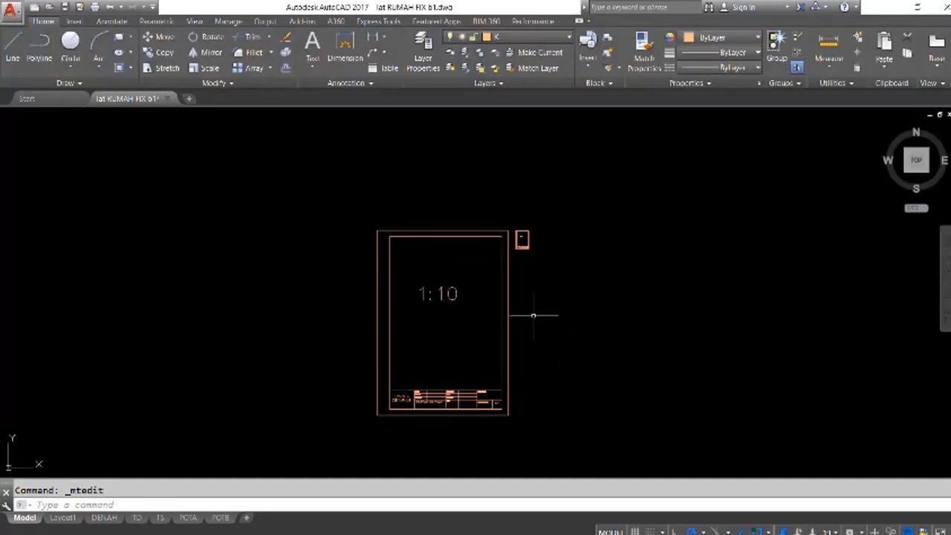
- Examine the row of existing sheets at scales 1:10, 1:20, 1:50 and 1:100 and compare their sizes
scroll(519, 251, down, 4)
scroll(550, 257, down, 8)
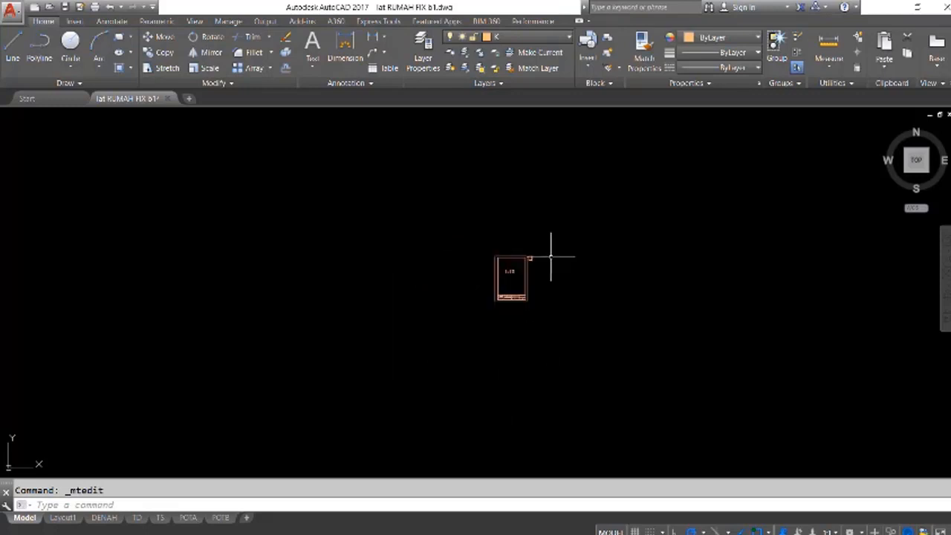
middle_drag(492, 348, 490, 309)
scroll(520, 318, up, 9)
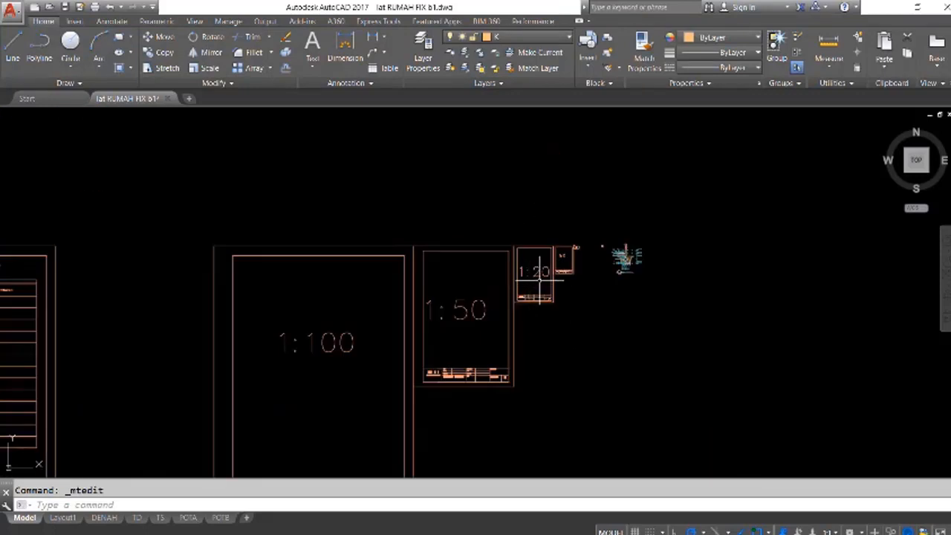
scroll(633, 196, up, 4)
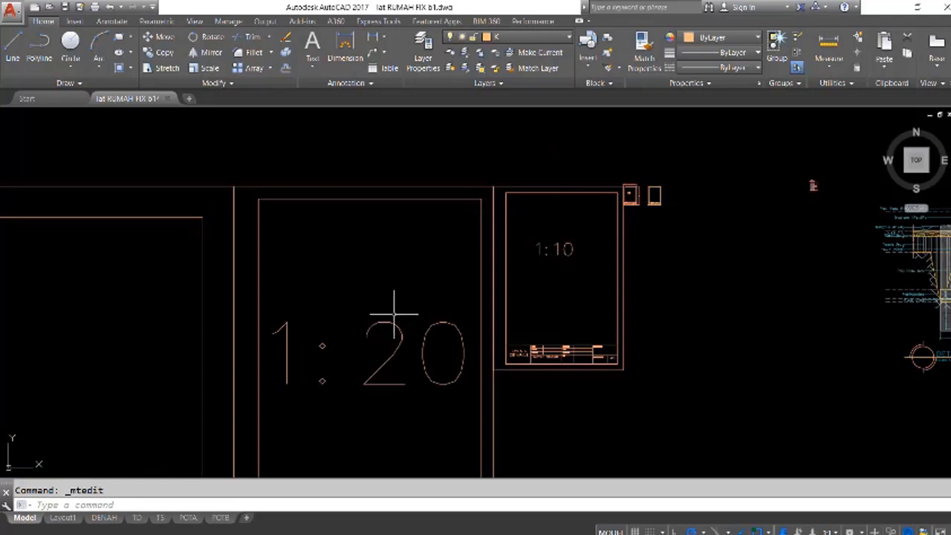
scroll(507, 277, down, 4)
middle_drag(542, 251, 664, 191)
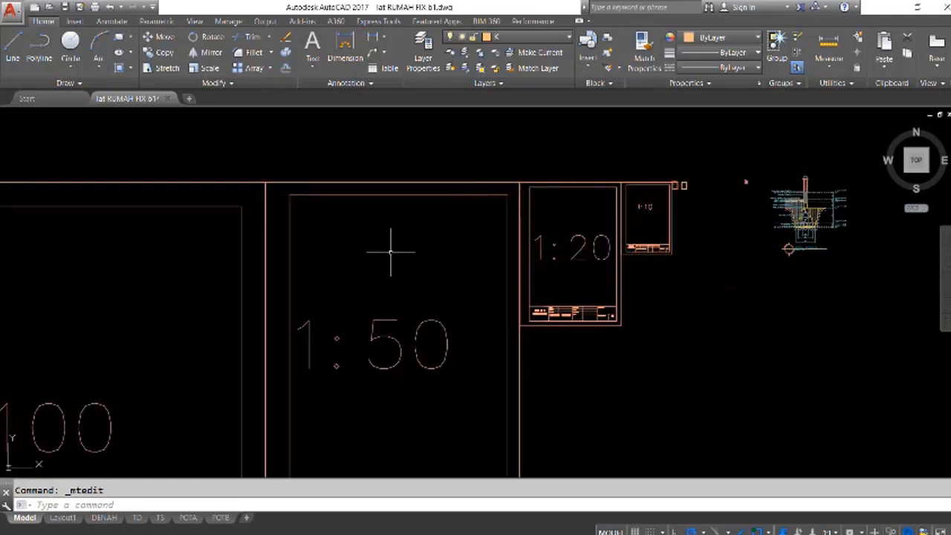
scroll(323, 274, down, 2)
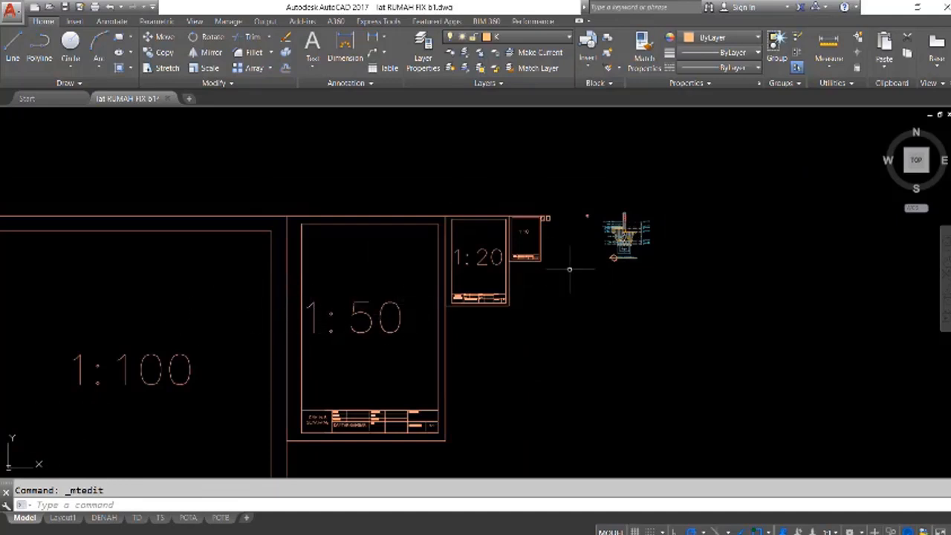
scroll(572, 232, up, 10)
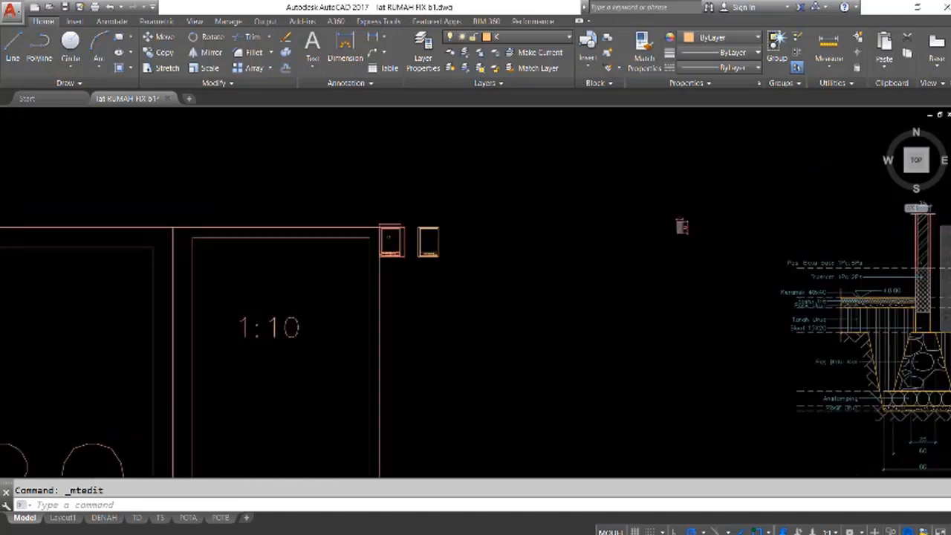
- Try copying the small hatched 6 by 12 detail onto the 1:10 and 1:1 sheets to compare its size
scroll(651, 212, up, 2)
click(706, 290)
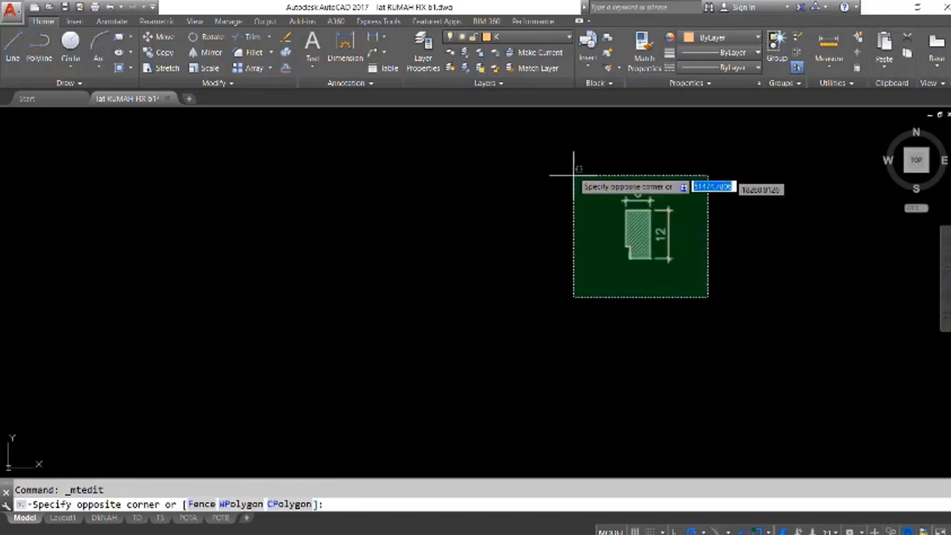
click(573, 158)
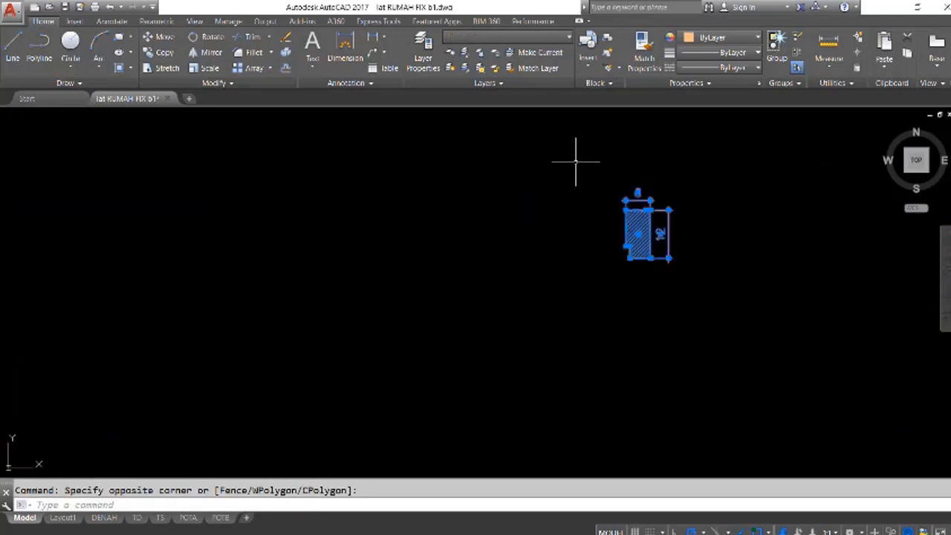
text(CO)
key(Return)
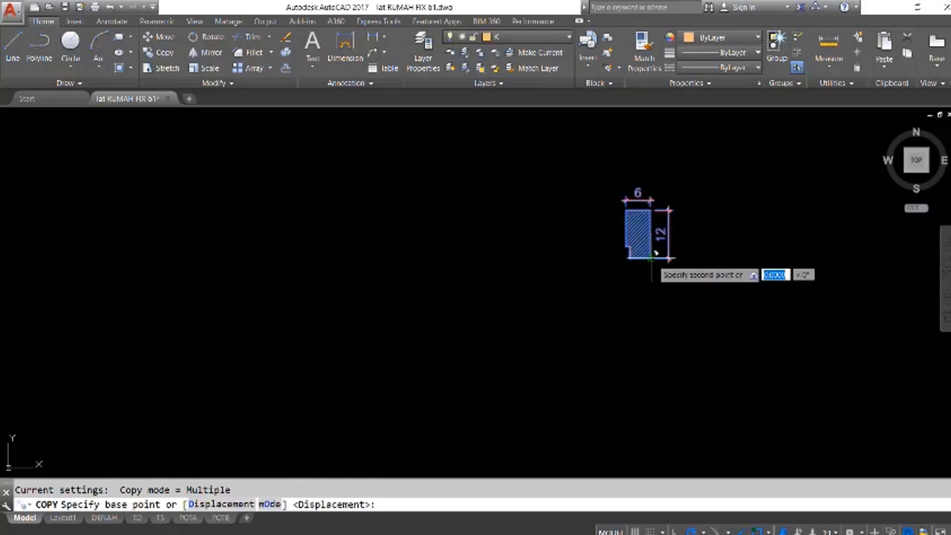
scroll(753, 255, down, 6)
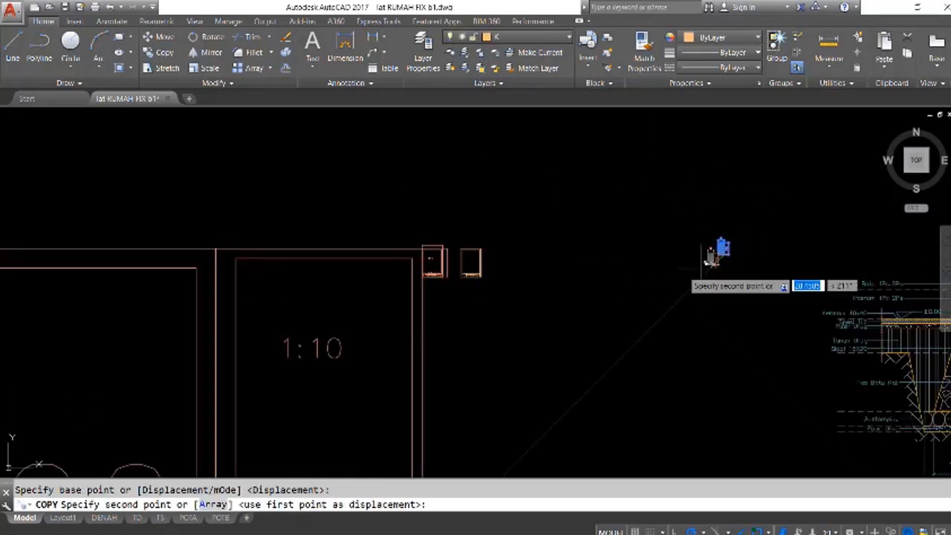
middle_drag(336, 365, 399, 238)
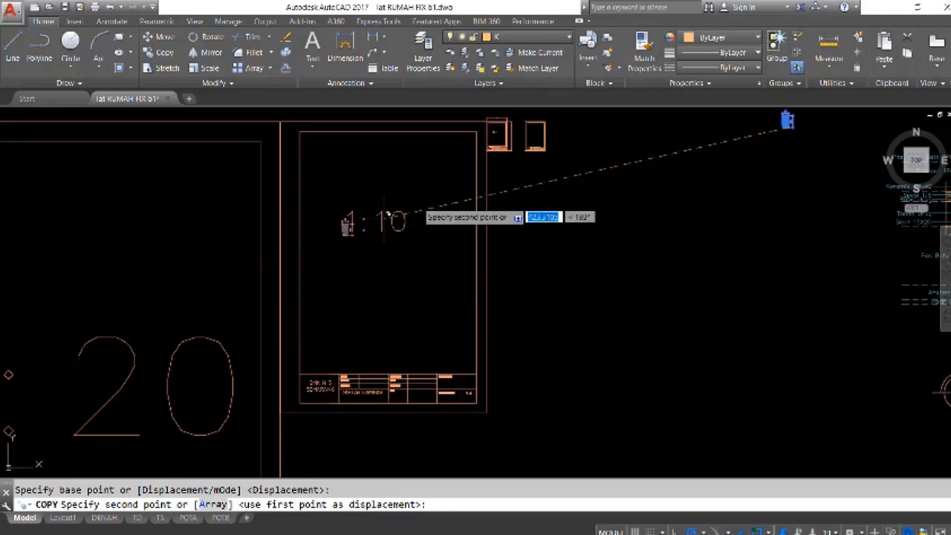
middle_drag(496, 151, 497, 150)
scroll(496, 152, up, 5)
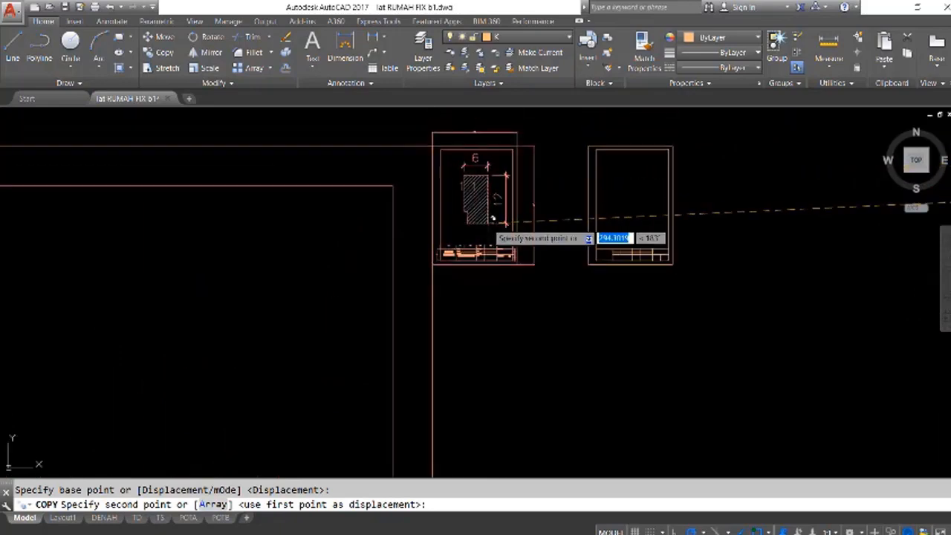
key(Escape)
- Copy the foundation detail about 477 units straight below the original, after comparing its size against the 1:10, 1:20 and 1:50 sheets
scroll(393, 201, down, 5)
middle_drag(589, 293, 382, 210)
scroll(383, 216, down, 2)
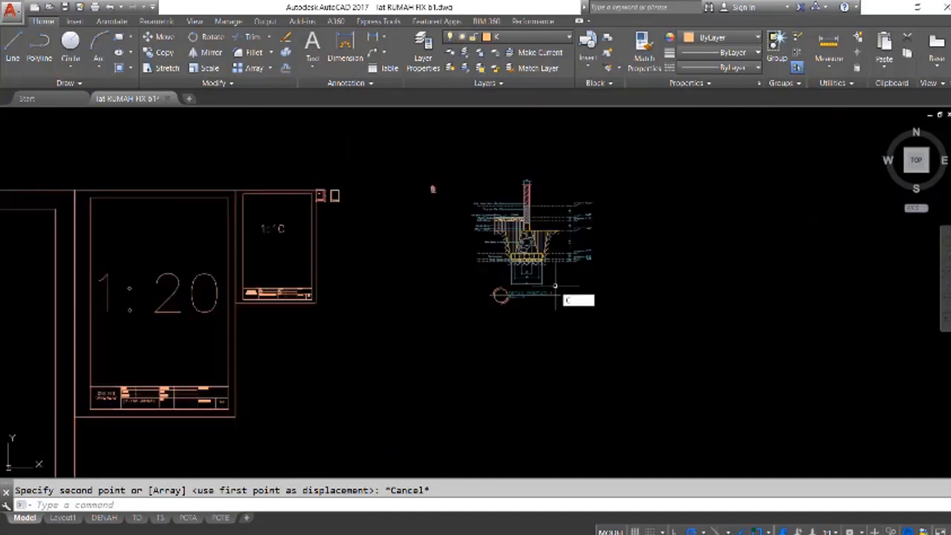
text(co)
key(Return)
click(621, 329)
click(452, 149)
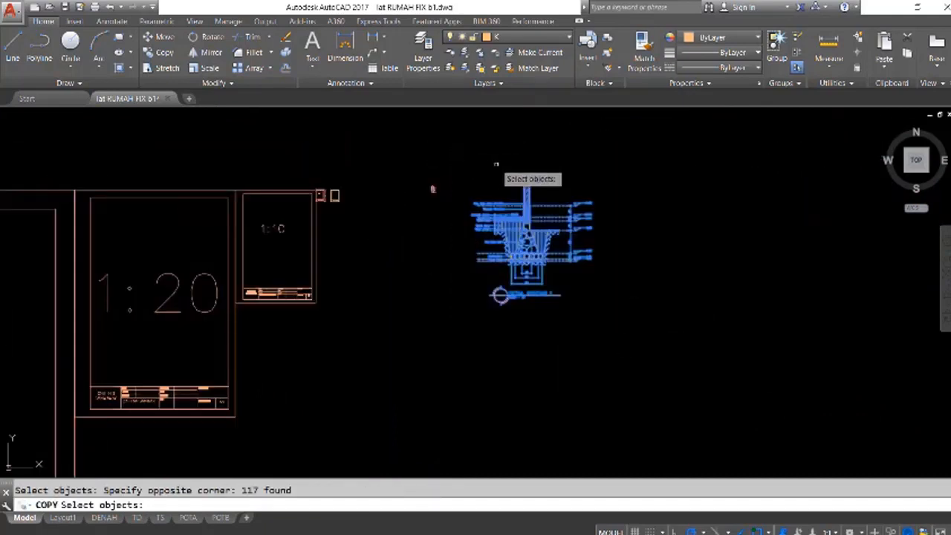
key(Return)
click(509, 223)
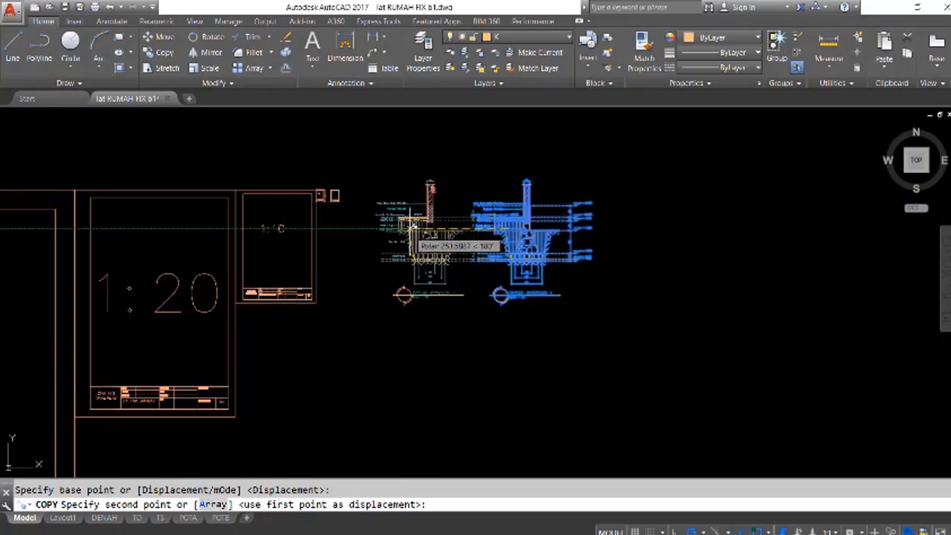
scroll(421, 167, up, 5)
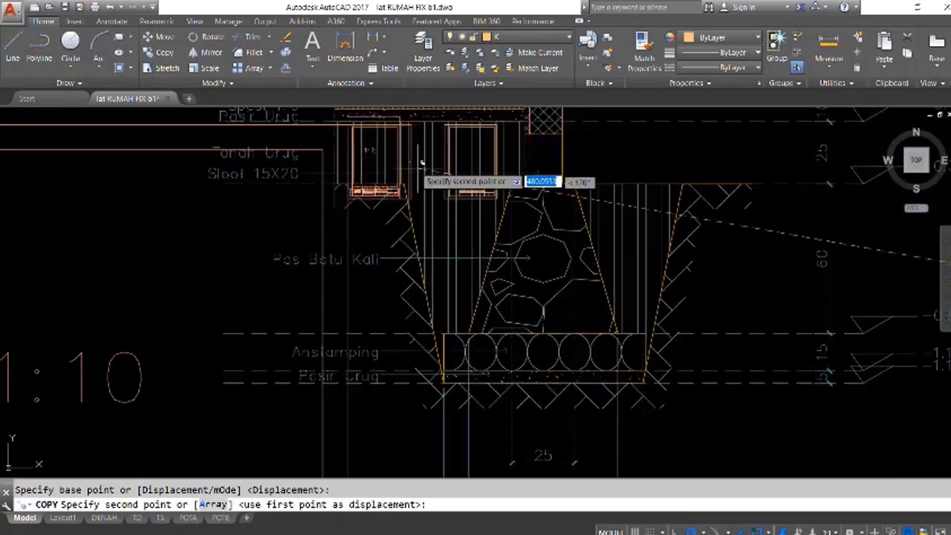
scroll(421, 162, down, 6)
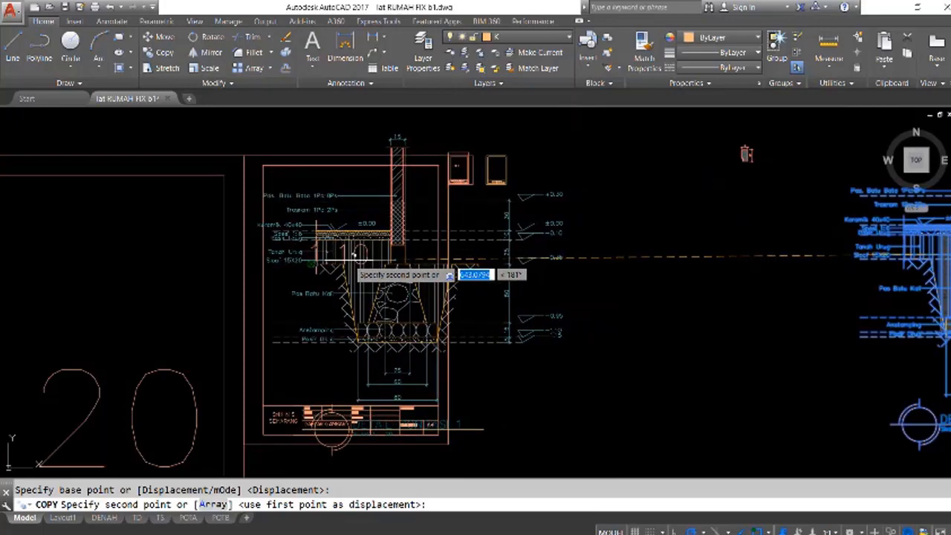
scroll(581, 218, down, 6)
scroll(465, 241, up, 3)
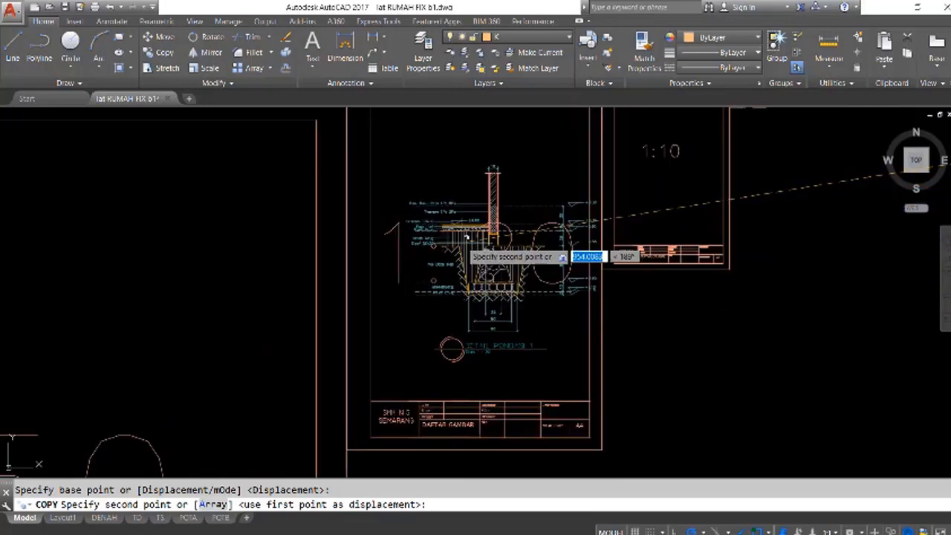
scroll(610, 215, down, 6)
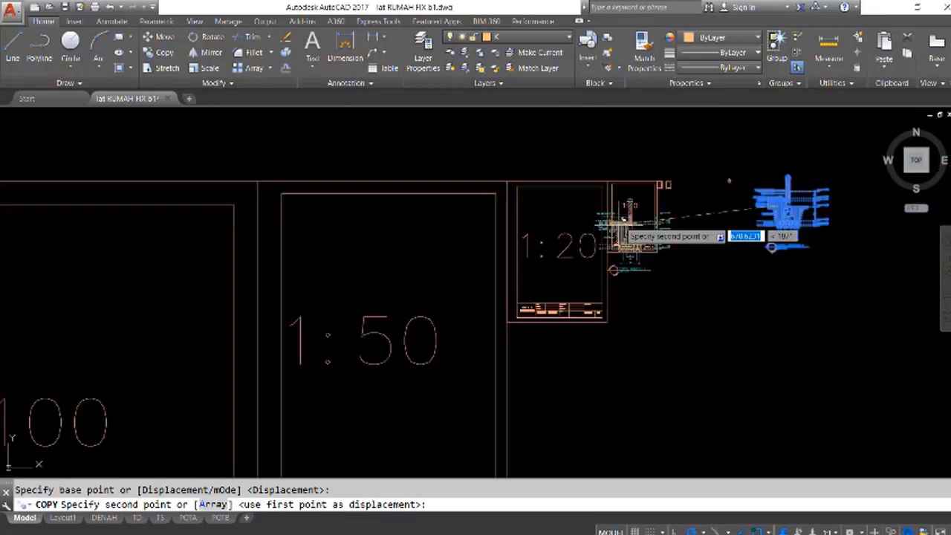
scroll(536, 260, up, 3)
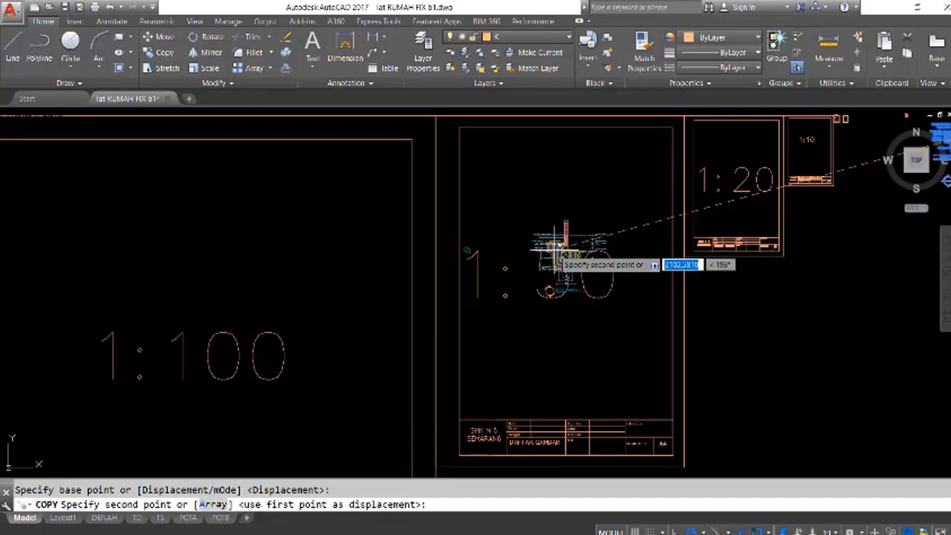
middle_drag(597, 234, 399, 270)
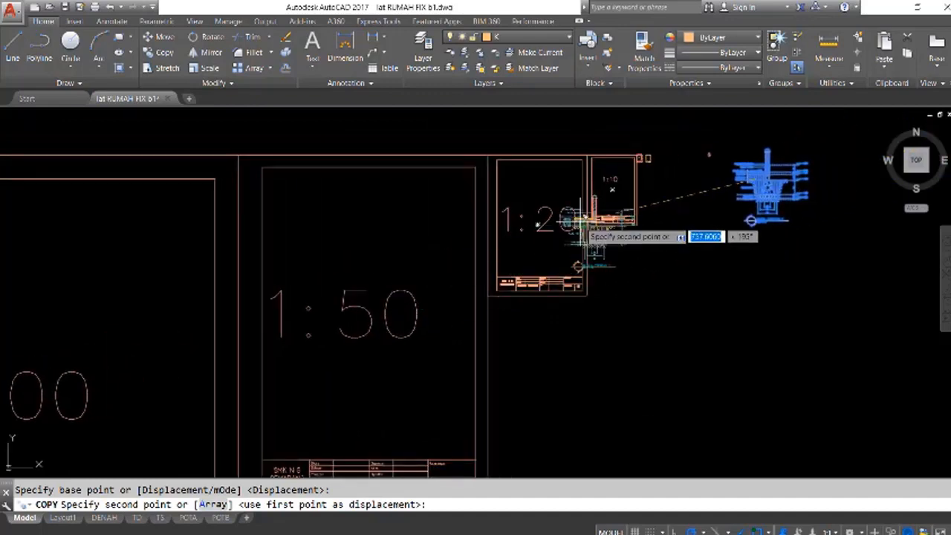
scroll(567, 207, up, 4)
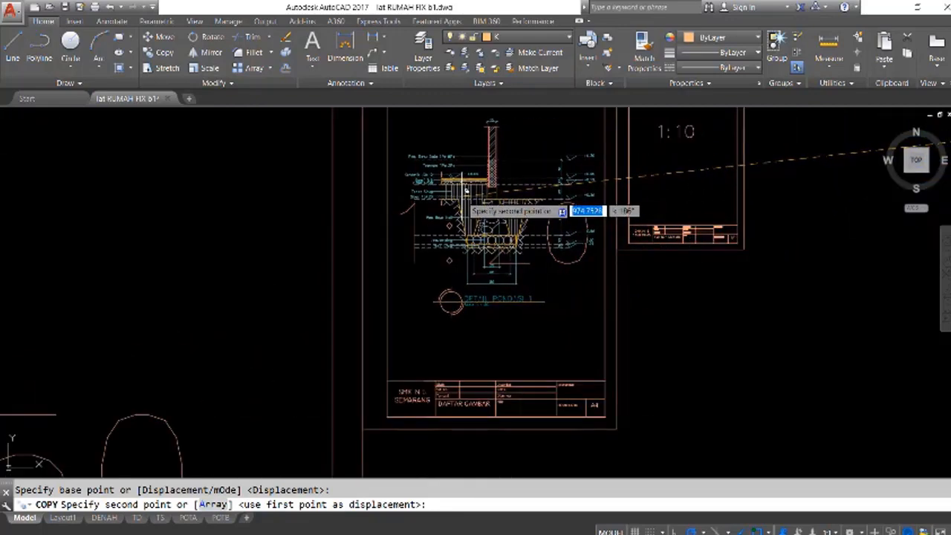
scroll(459, 195, down, 4)
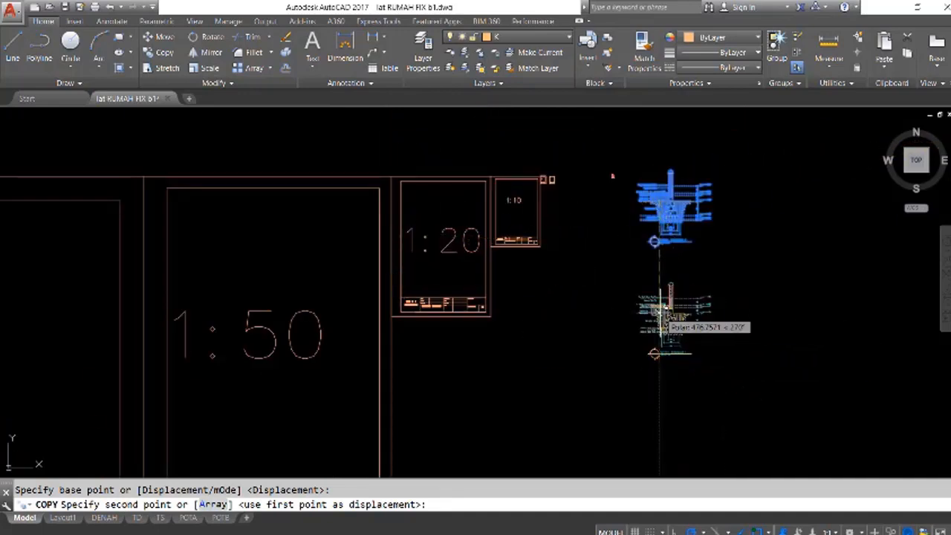
click(660, 316)
key(Escape)
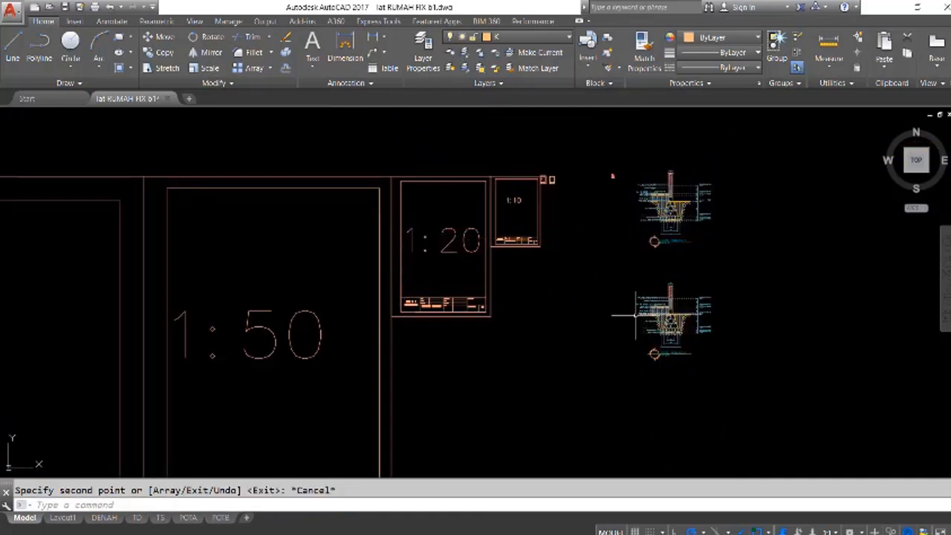
- Copy the complete 1:20 sheet into the empty area right of the two foundation details
click(383, 161)
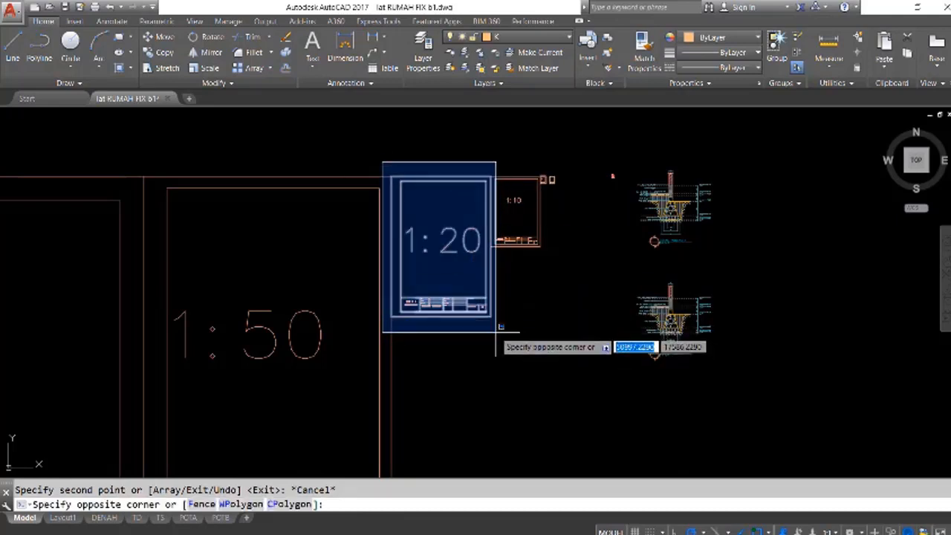
click(493, 328)
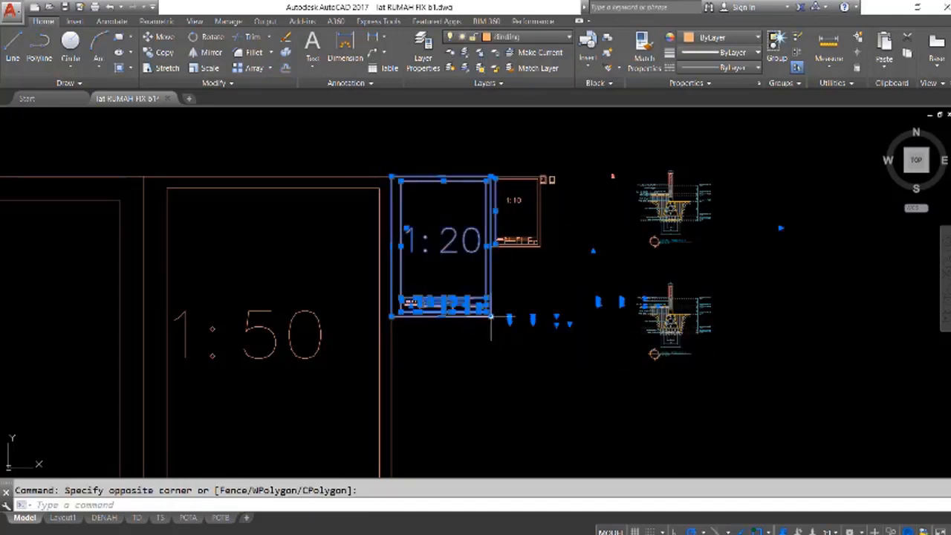
right_click(492, 321)
click(520, 335)
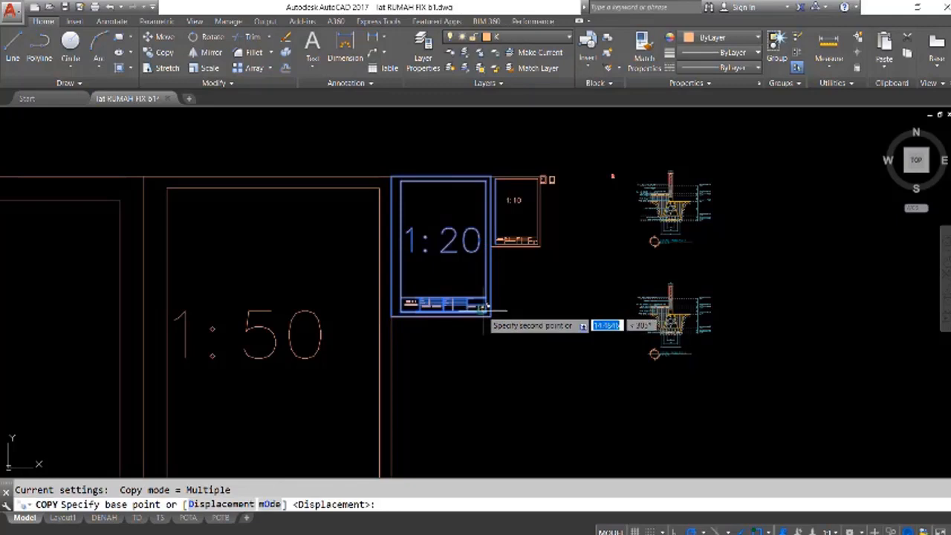
click(489, 316)
scroll(435, 316, down, 2)
click(614, 318)
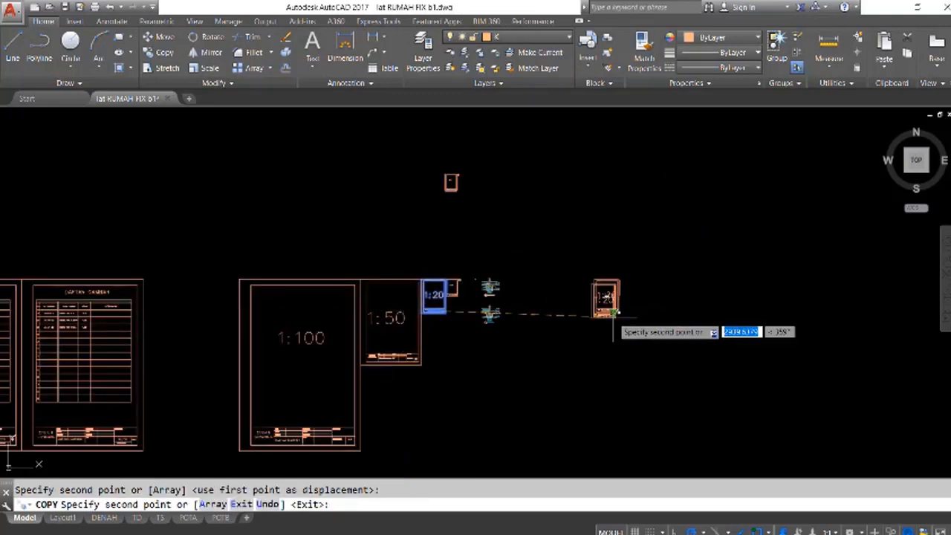
key(Escape)
- Delete the stray vertical line beside the copied sheet and the large 1:20 label inside it
scroll(613, 318, up, 5)
click(638, 256)
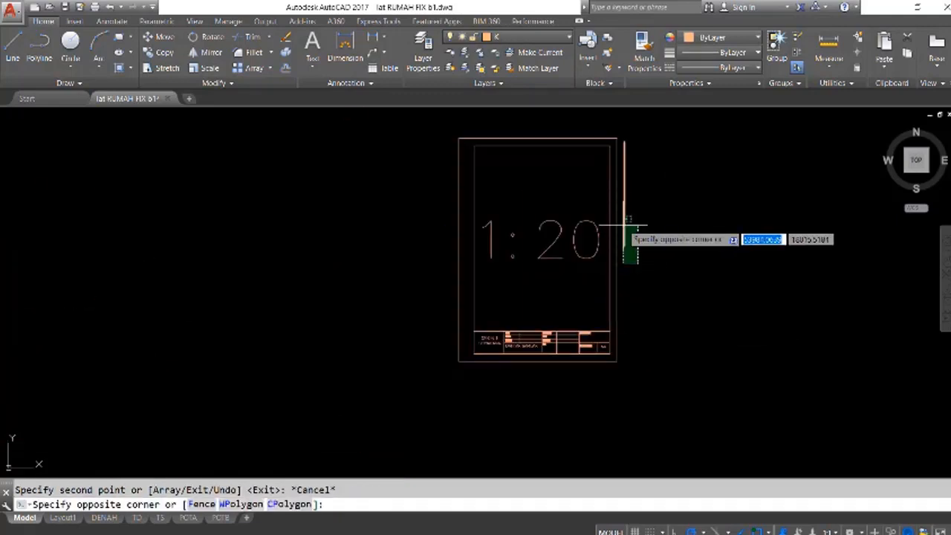
click(624, 223)
key(Delete)
click(580, 272)
click(534, 235)
key(Delete)
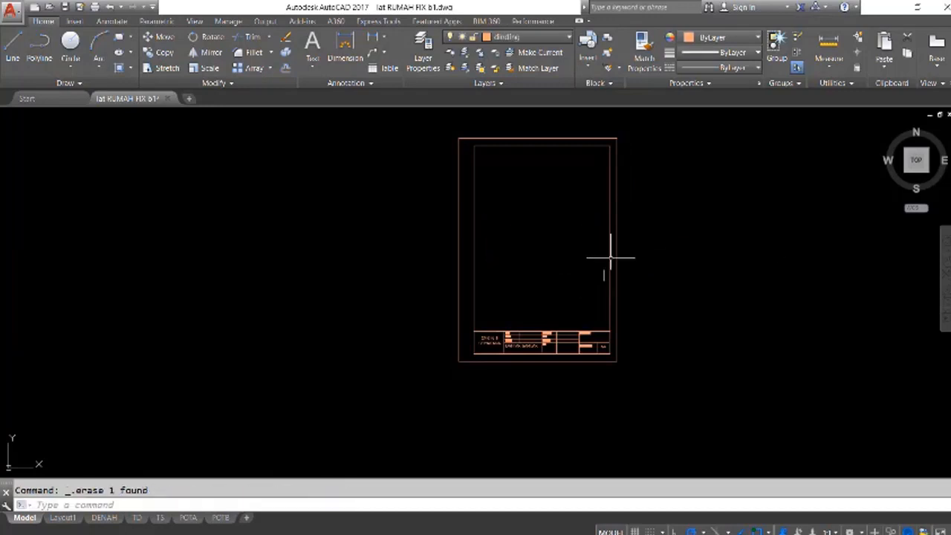
- Copy the lower foundation detail into the drawing area of the blank copied sheet, above its title block
scroll(668, 269, down, 6)
click(493, 321)
click(421, 265)
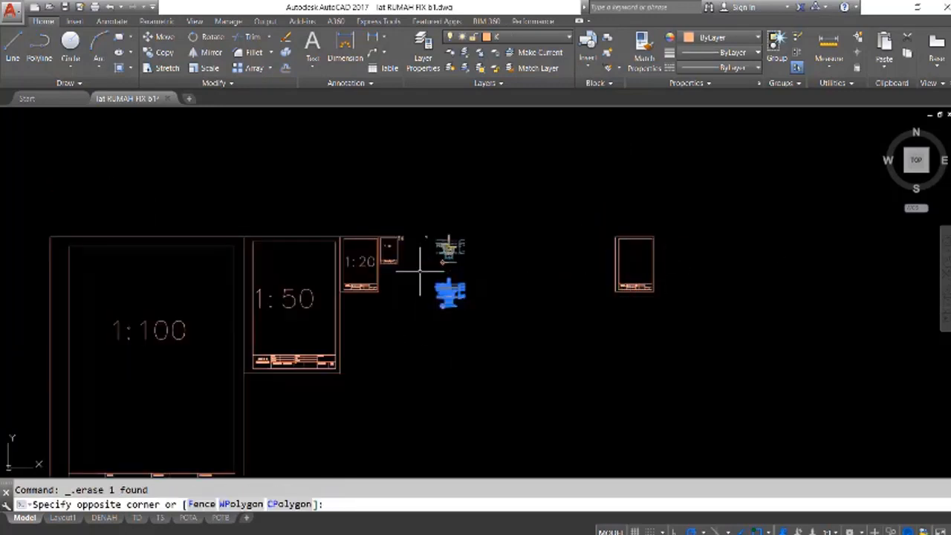
text(co)
key(Return)
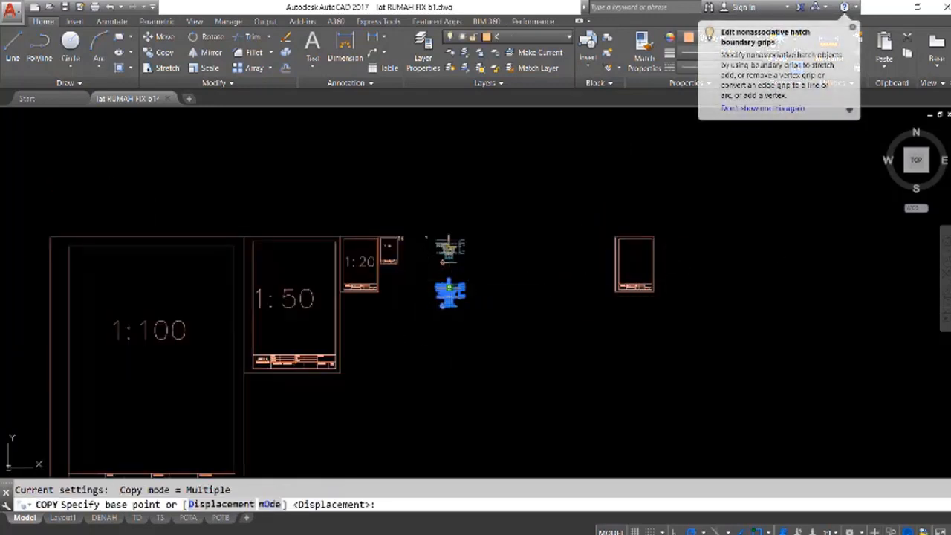
click(466, 284)
scroll(649, 257, up, 4)
scroll(641, 254, up, 4)
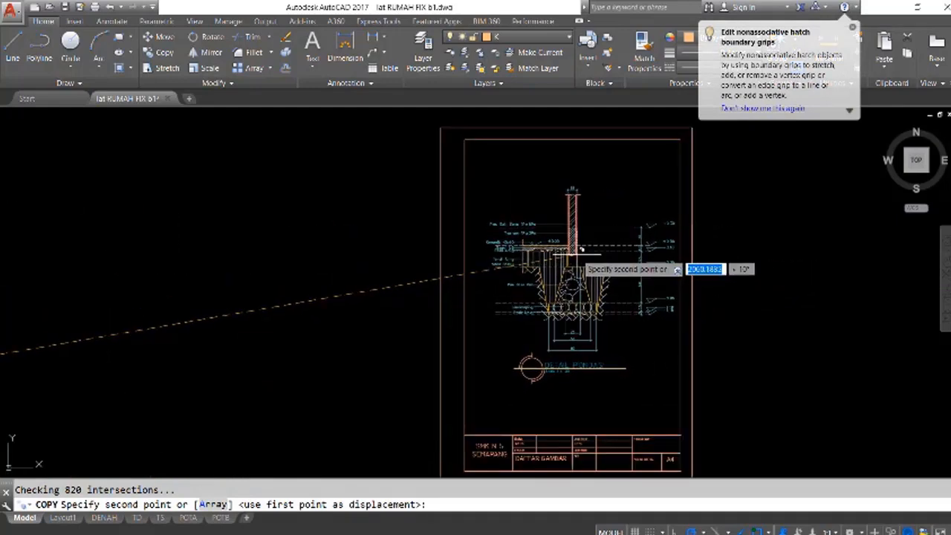
click(576, 293)
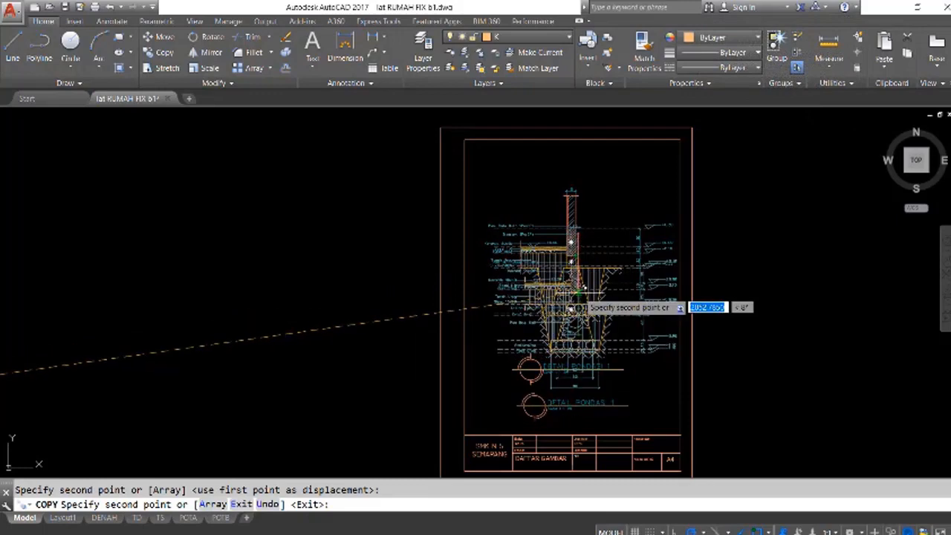
key(Escape)
- Change the drawing title in the copied sheet's title block to DETAIL PONDASI 1
scroll(638, 361, up, 4)
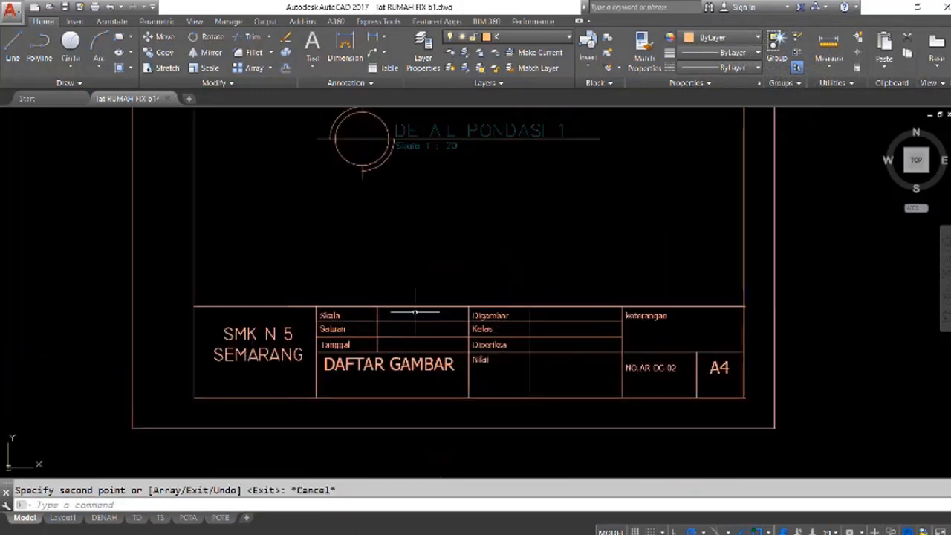
middle_drag(471, 174, 471, 260)
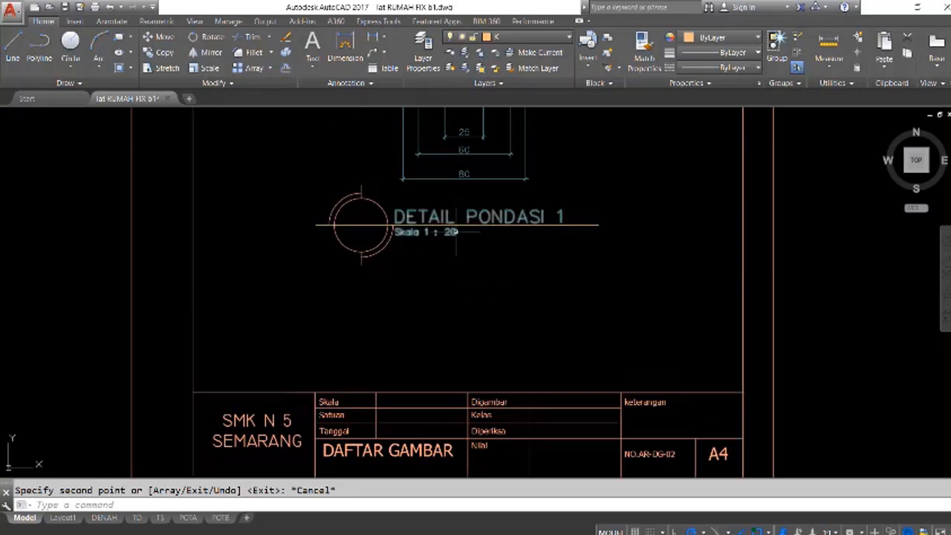
middle_drag(616, 391, 624, 292)
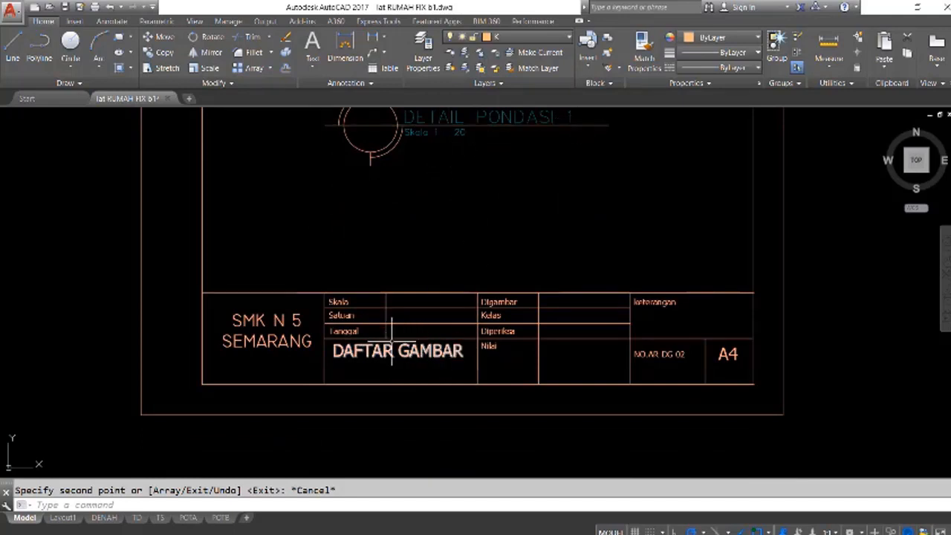
double_click(349, 357)
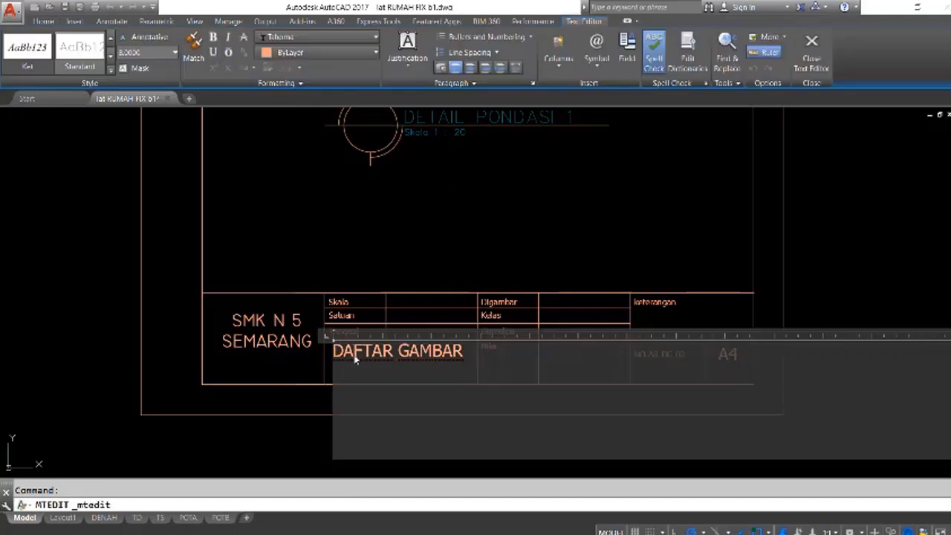
key(ctrl+a)
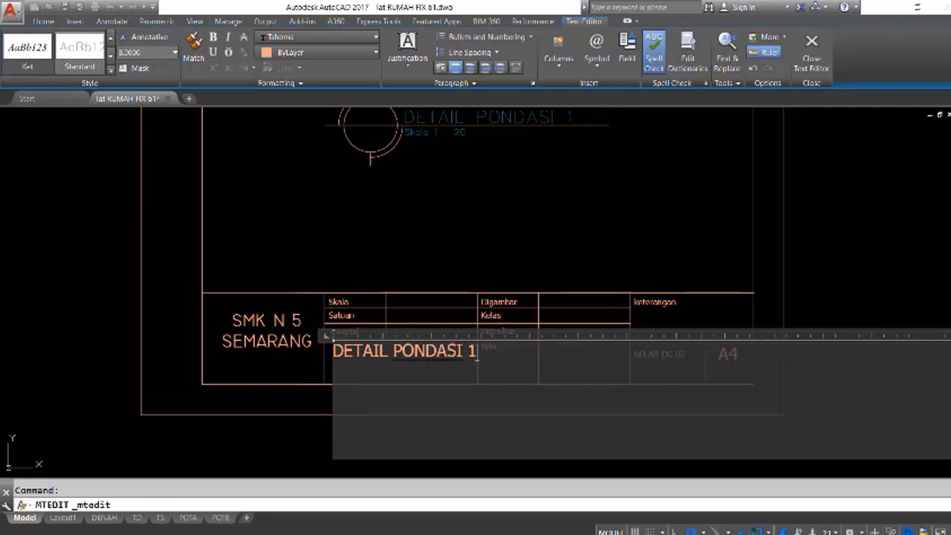
click(819, 311)
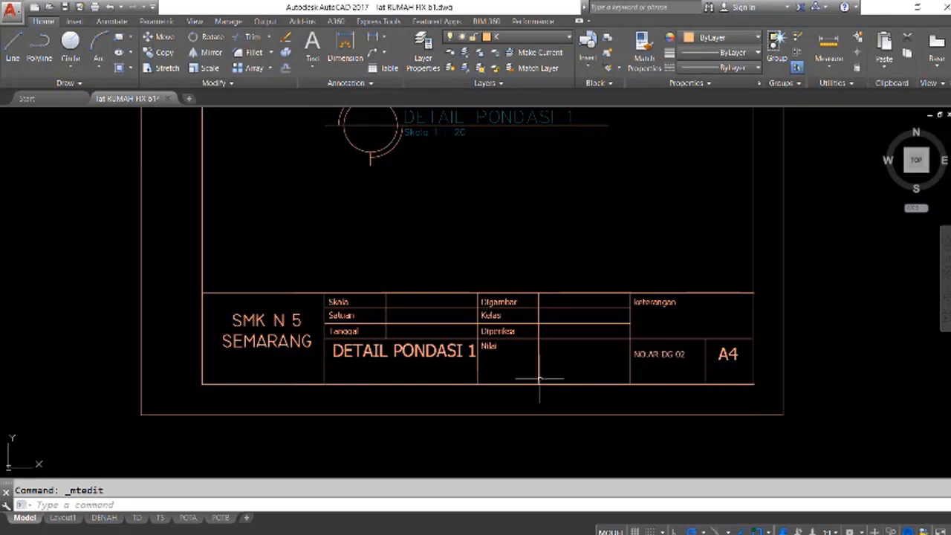
- Start plotting the sheet on the EPSON L220 Series printer with the default A4 210 x 297 mm paper size
scroll(527, 387, down, 6)
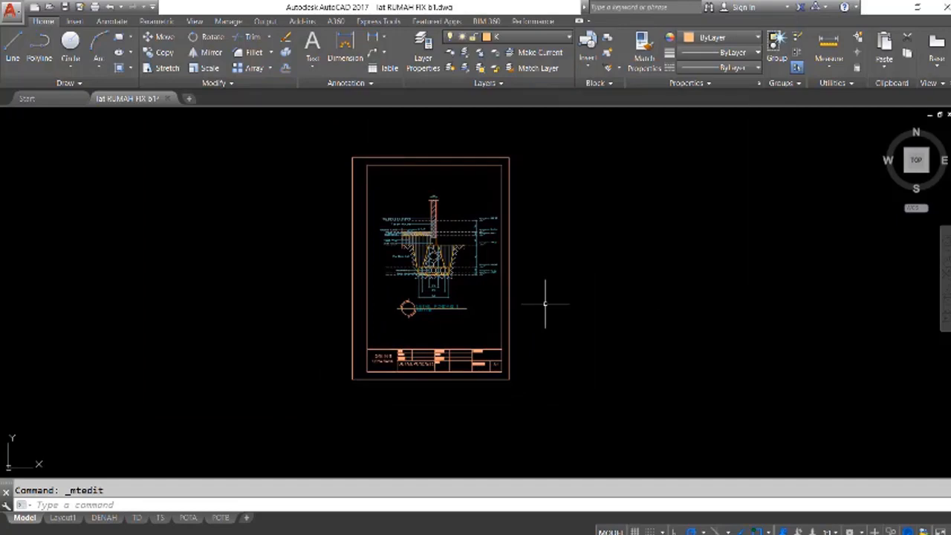
key(ctrl+p)
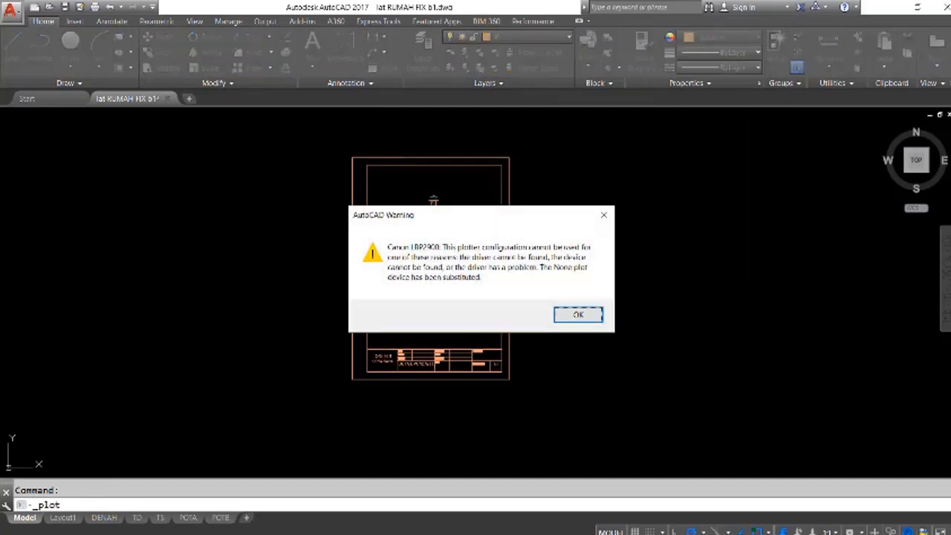
click(565, 315)
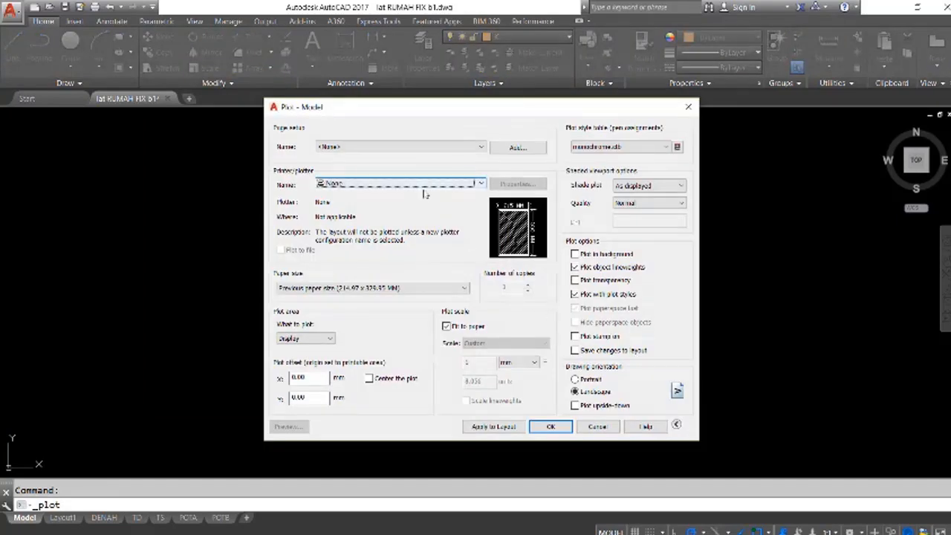
click(424, 185)
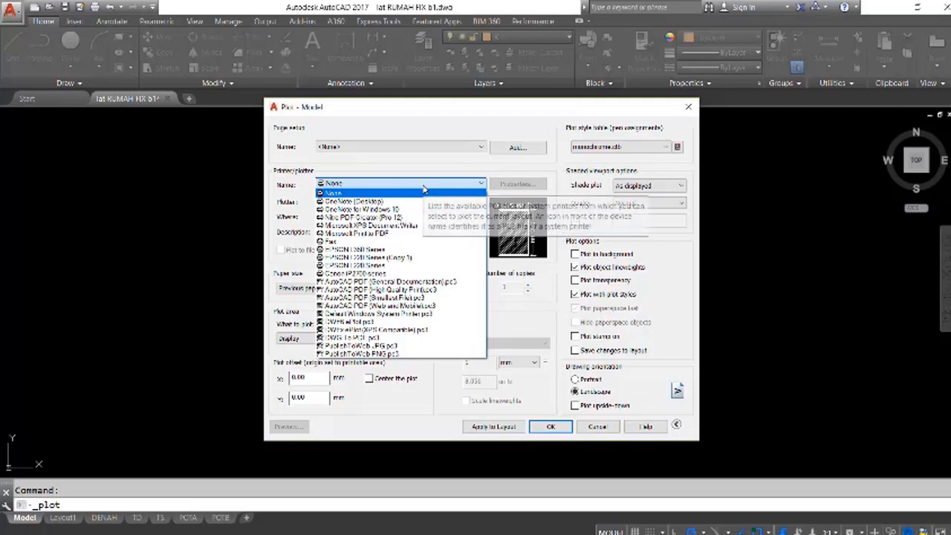
click(420, 266)
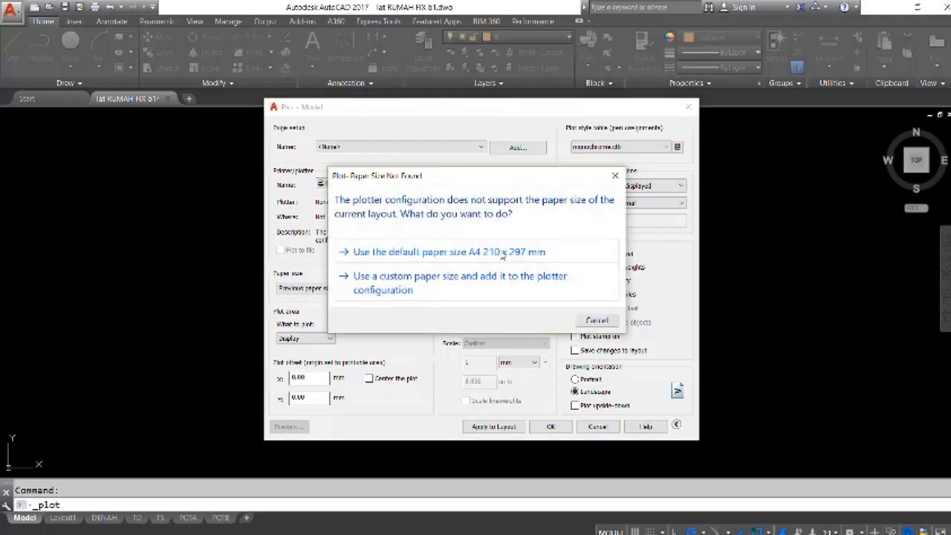
click(505, 252)
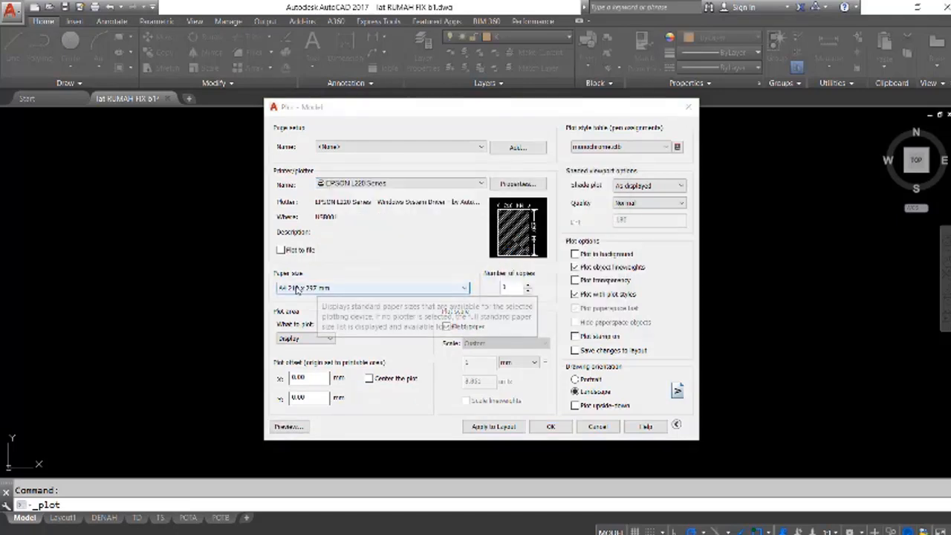
click(335, 291)
click(335, 291)
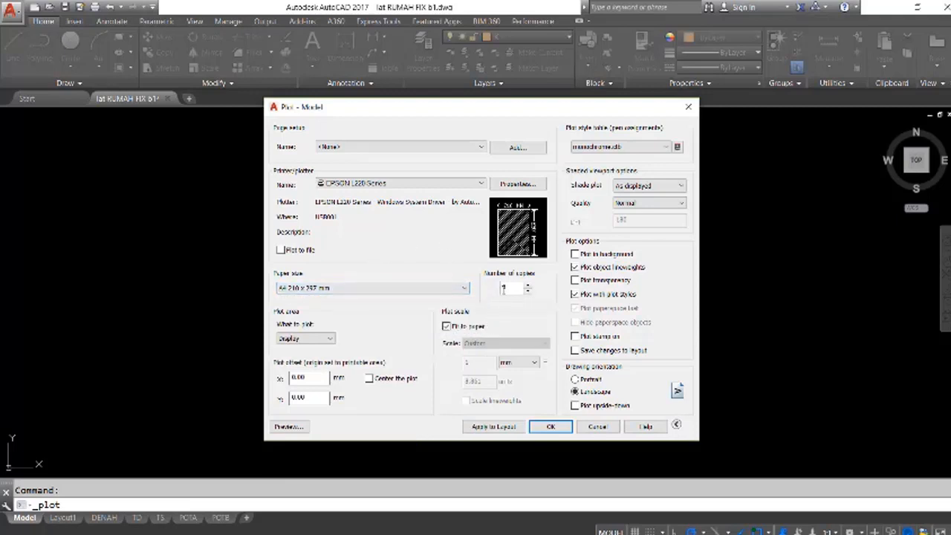
- Center the plot, turn off fit to paper, and set the drawing orientation to portrait
click(369, 380)
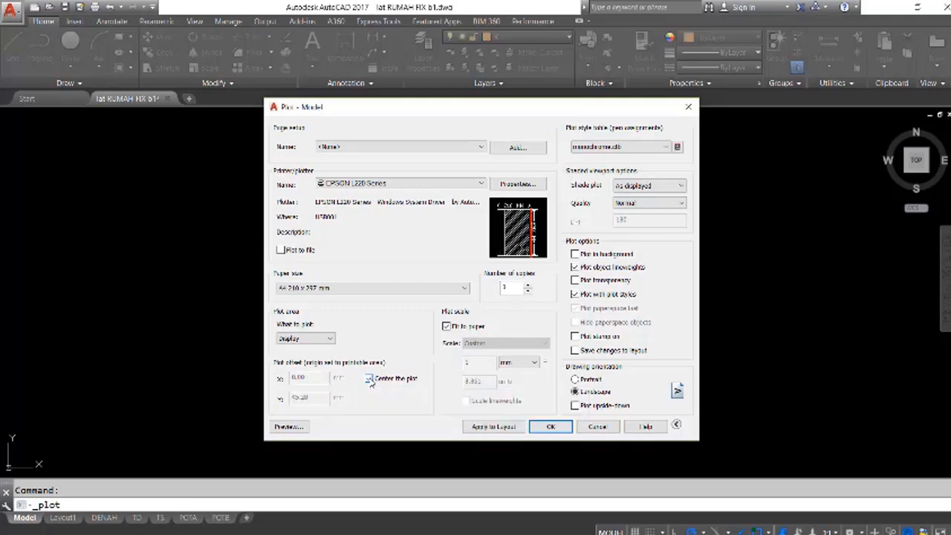
click(446, 327)
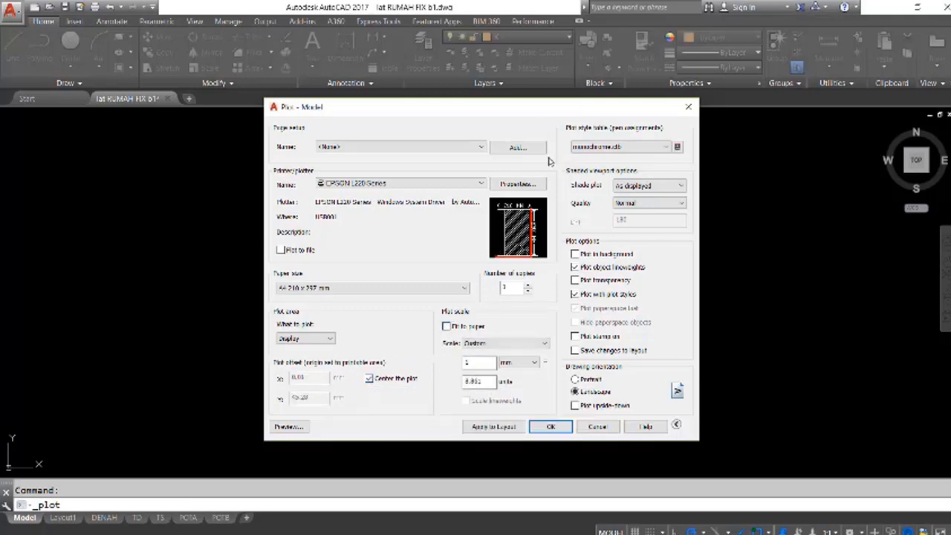
drag(524, 100, 510, 48)
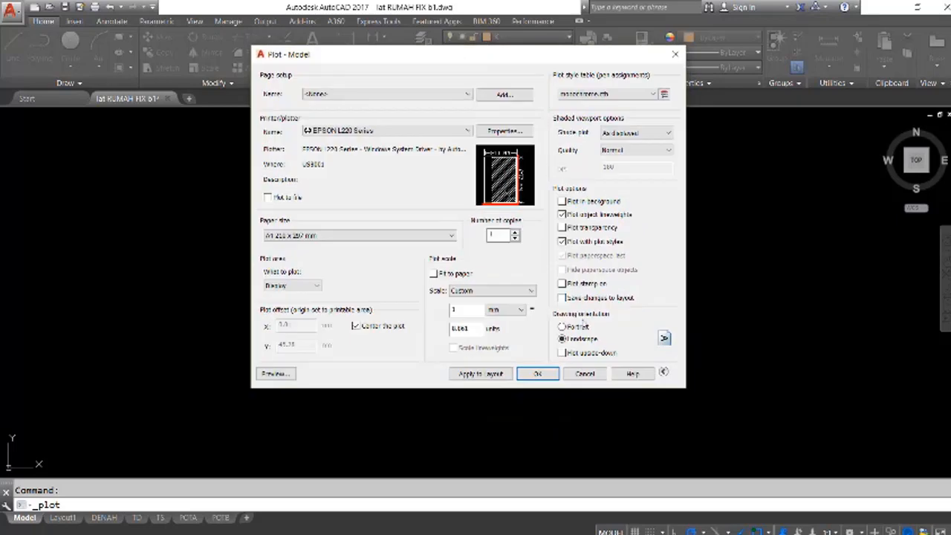
click(583, 327)
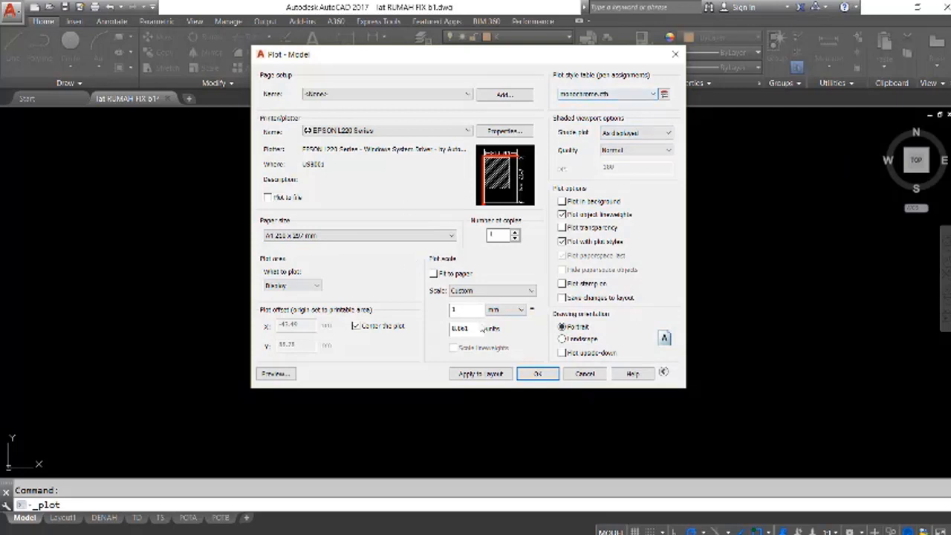
- Choose the monochrome.ctb plot style table and set the plot scale to 1 mm = 2 units
click(641, 98)
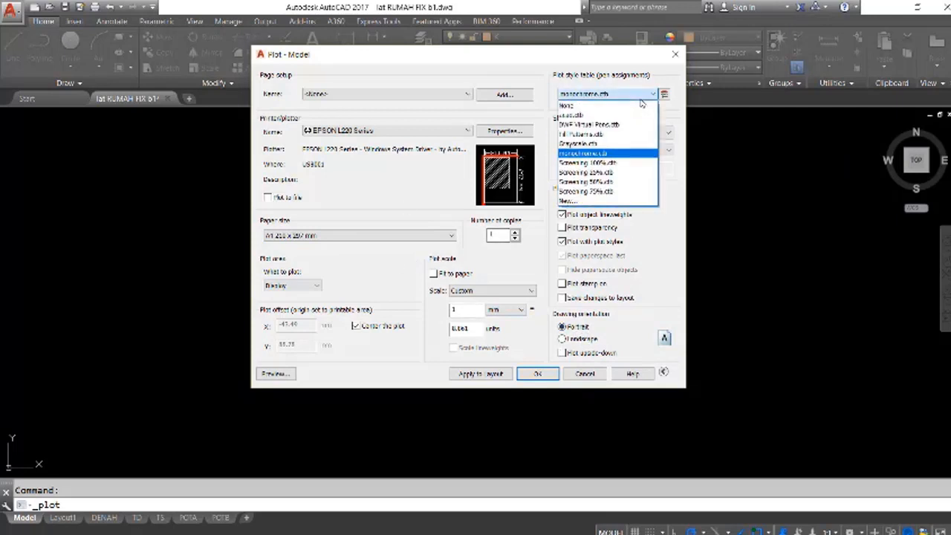
click(594, 153)
click(493, 254)
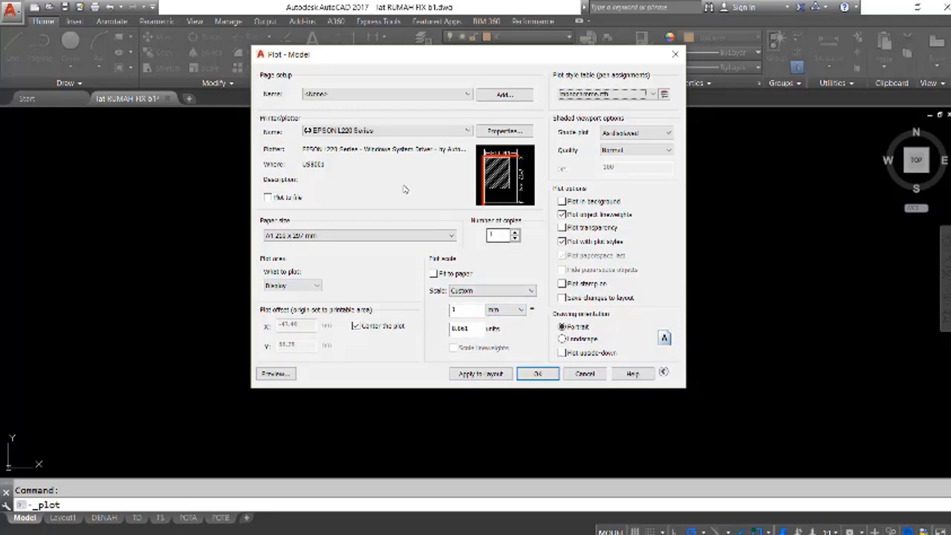
mouse_move(506, 159)
mouse_move(619, 60)
mouse_down()
mouse_move(526, 71)
mouse_move(616, 322)
mouse_move(948, 292)
mouse_move(527, 84)
mouse_up()
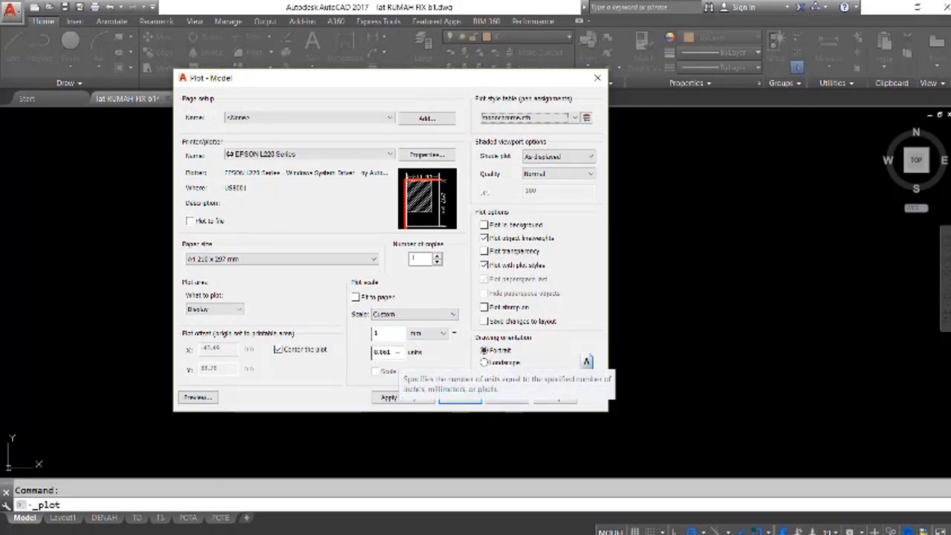
drag(397, 357, 366, 355)
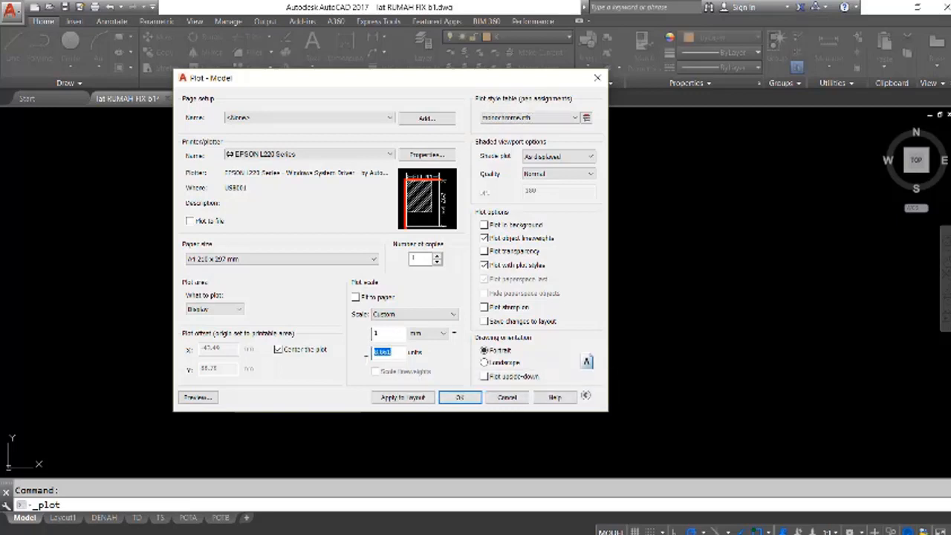
text(2)
- Set the plot area to a window spanning the outer frame of the DETAIL PONDASI 1 sheet
click(214, 310)
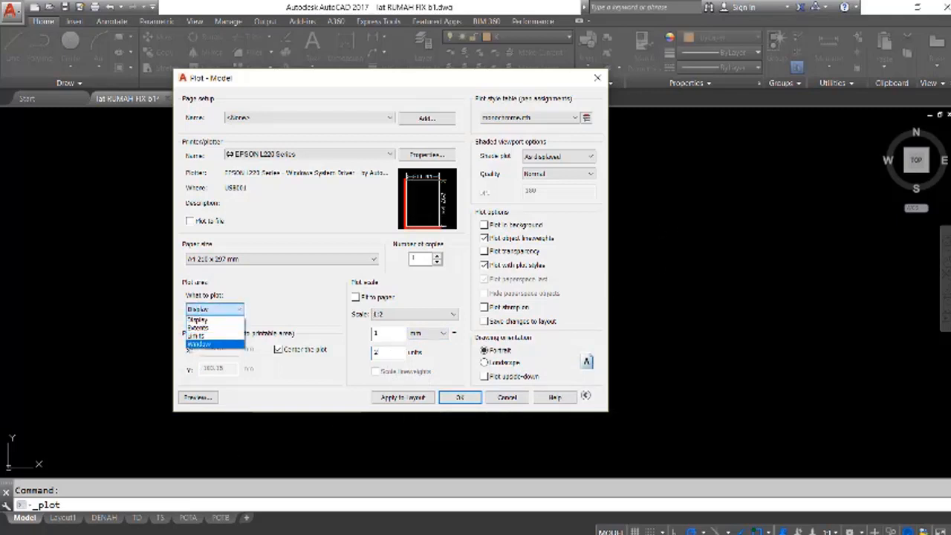
click(199, 345)
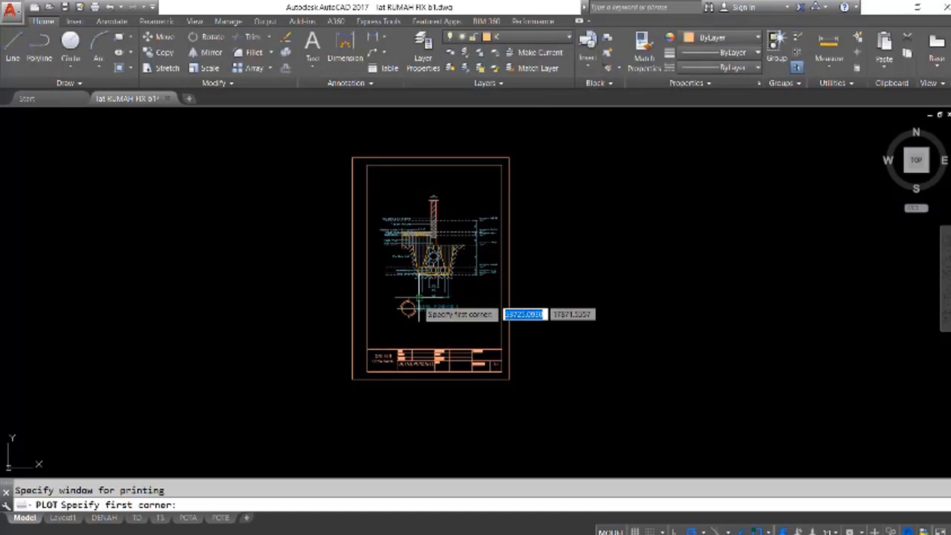
click(351, 158)
click(509, 384)
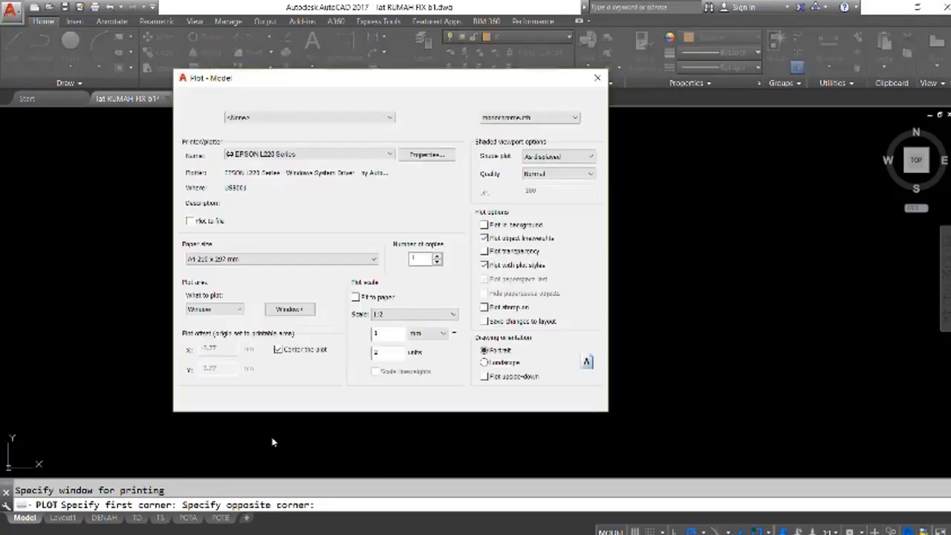
- Preview the DETAIL PONDASI 1 plot despite the annotation scale mismatch, inspect the sheet up close, and exit the preview
click(197, 397)
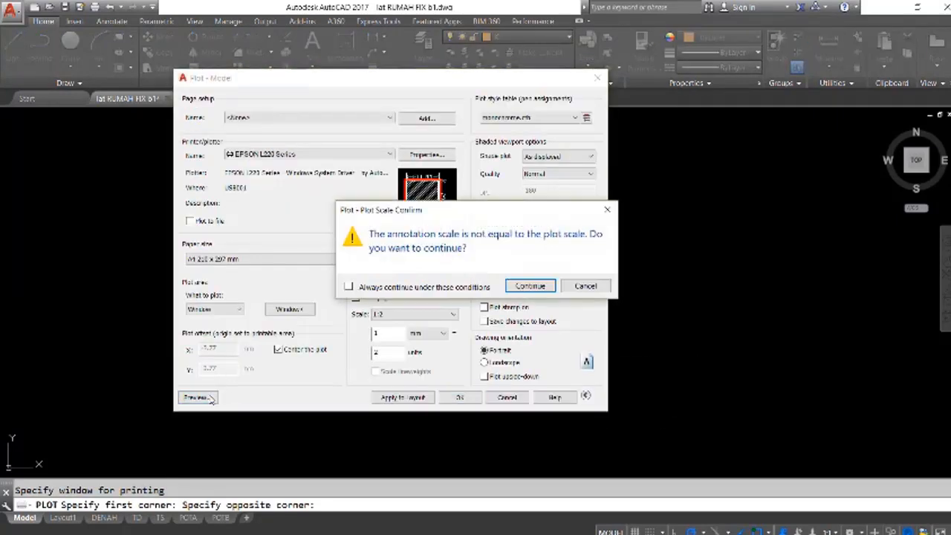
click(529, 285)
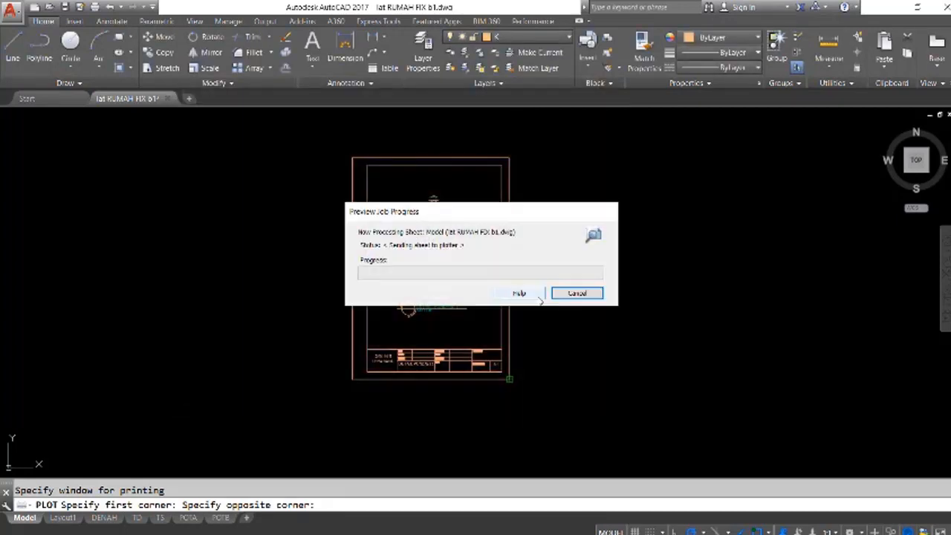
scroll(444, 336, up, 3)
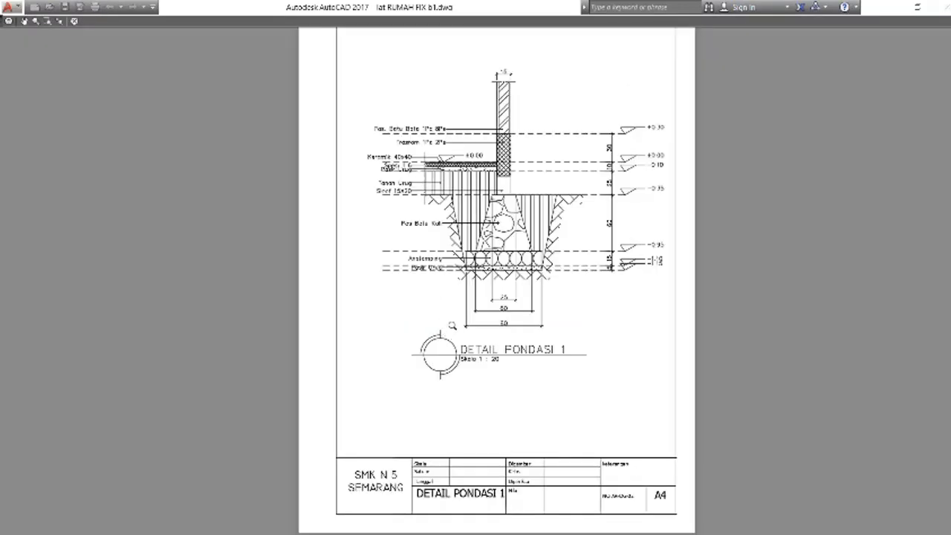
scroll(452, 327, down, 3)
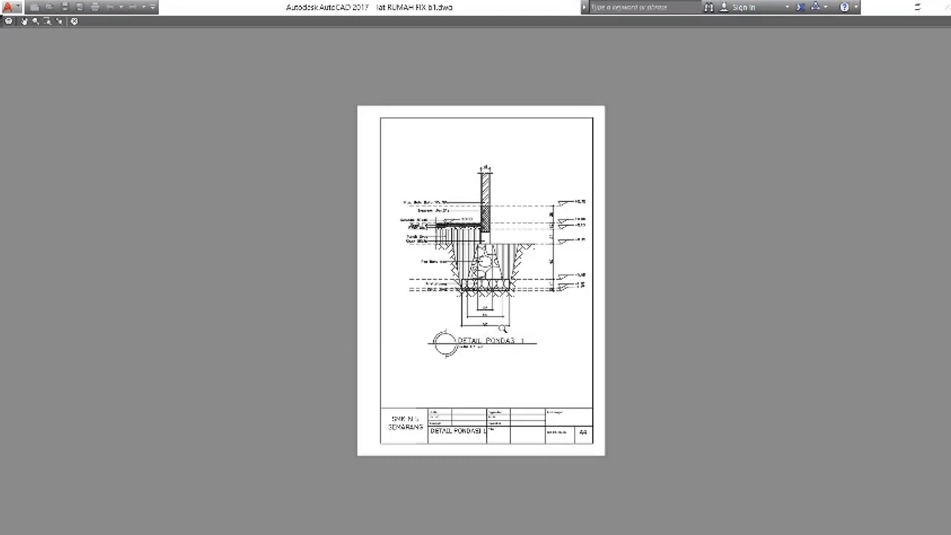
right_click(503, 328)
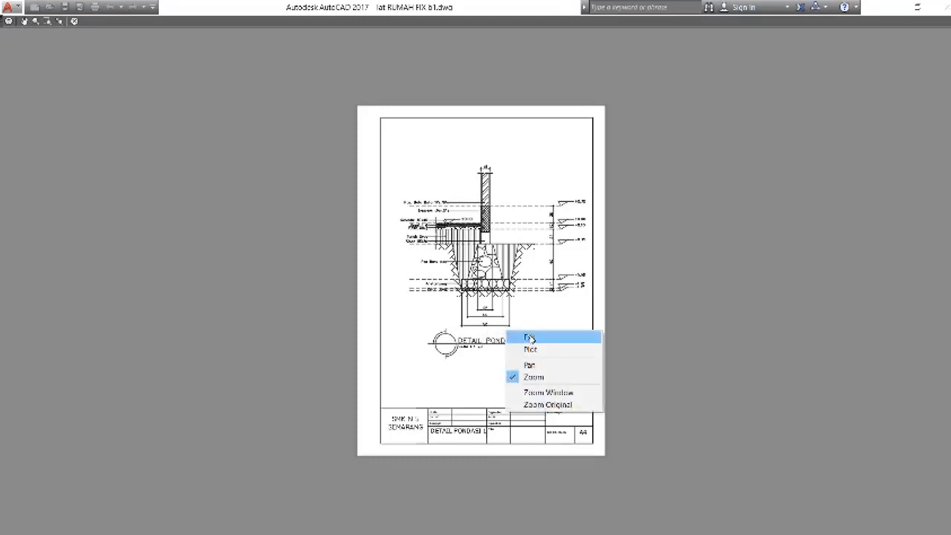
click(529, 338)
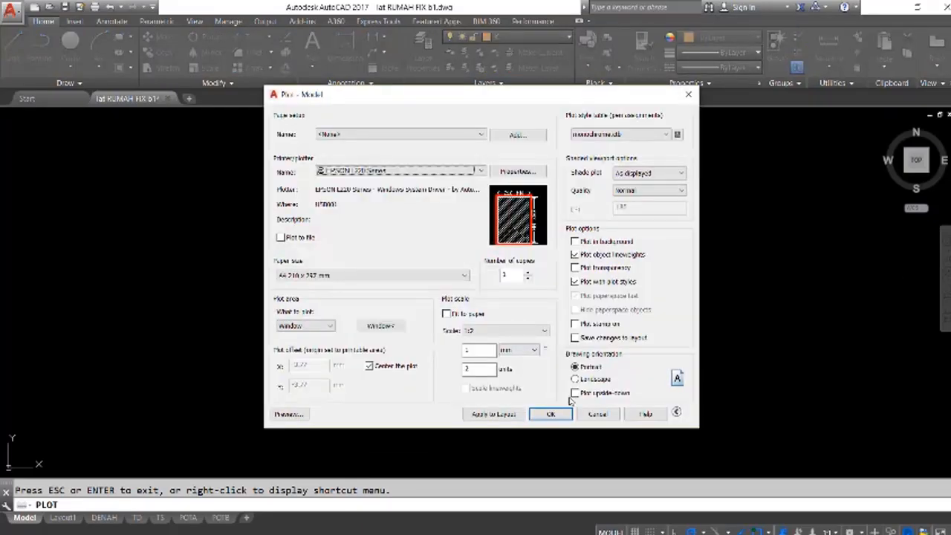
- Redefine the plot window around the outer frame of the 1:100 title block sheet
click(381, 326)
scroll(626, 312, down, 4)
middle_drag(172, 281, 455, 307)
middle_drag(295, 309, 452, 236)
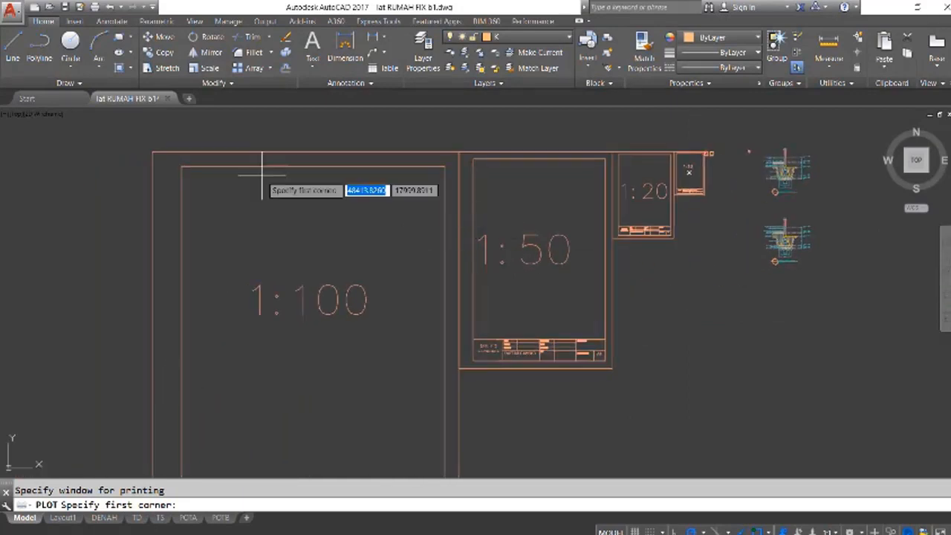
click(153, 151)
scroll(153, 152, down, 4)
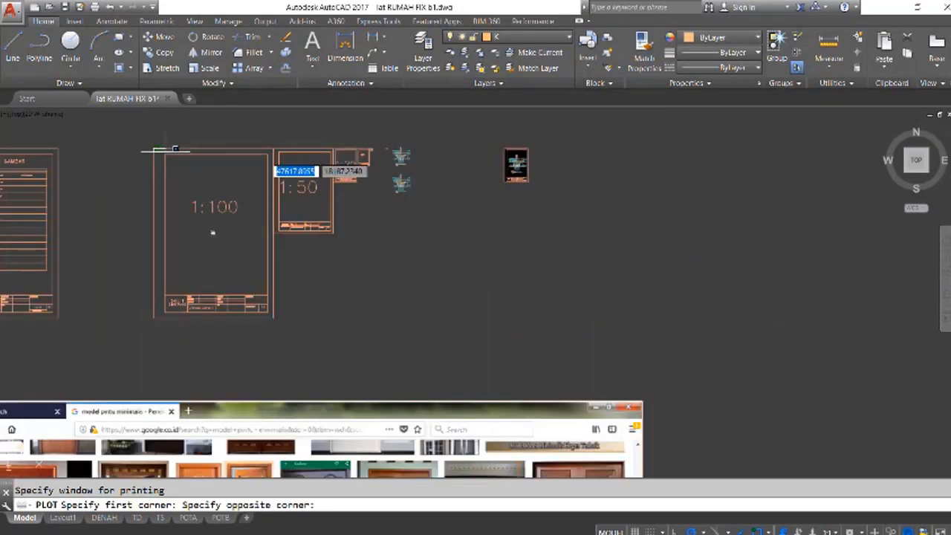
click(278, 330)
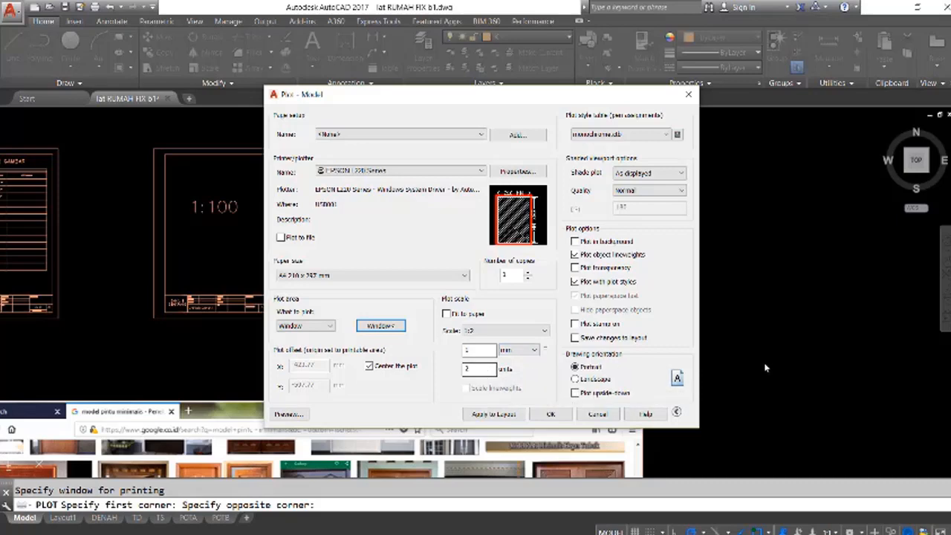
- Preview the 1:100 sheet at a plot scale of 1 mm = 10 units and cancel the plot
drag(488, 369, 447, 368)
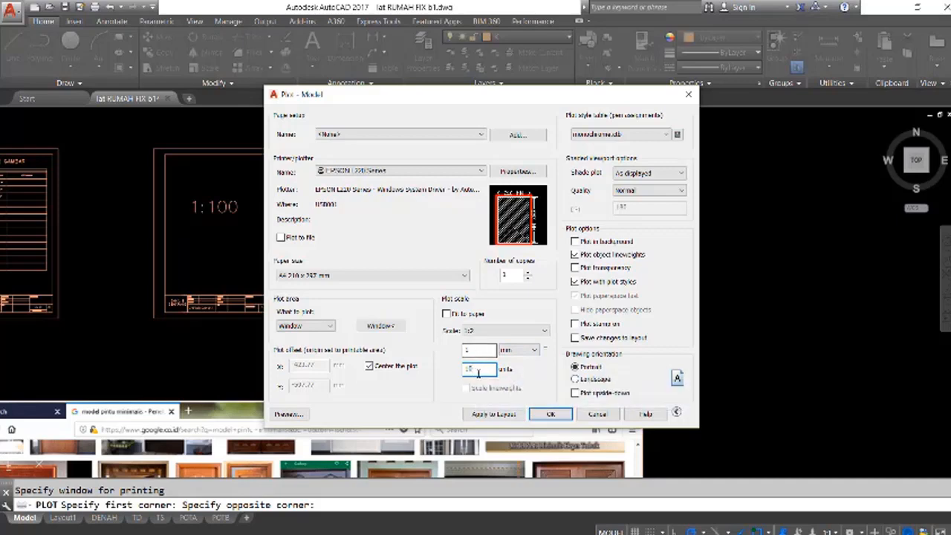
click(289, 414)
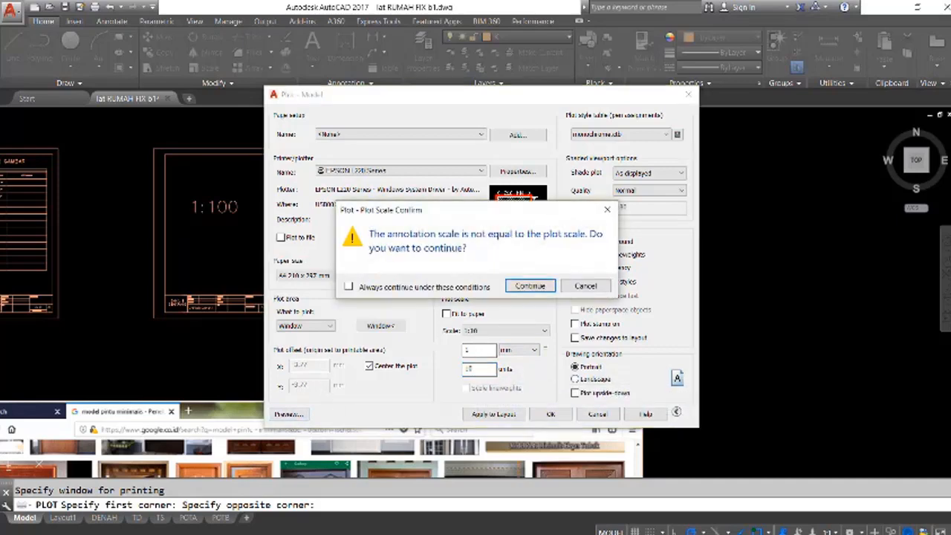
click(526, 291)
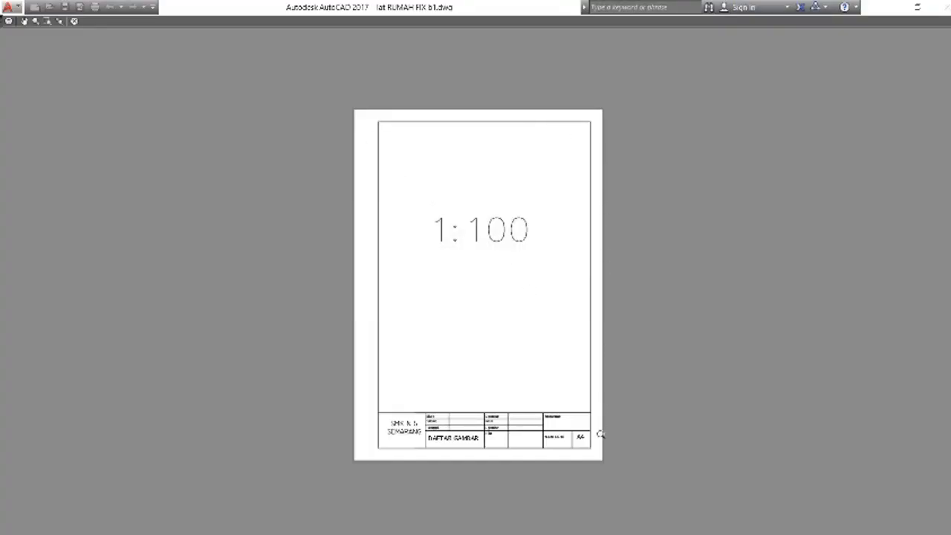
right_click(440, 237)
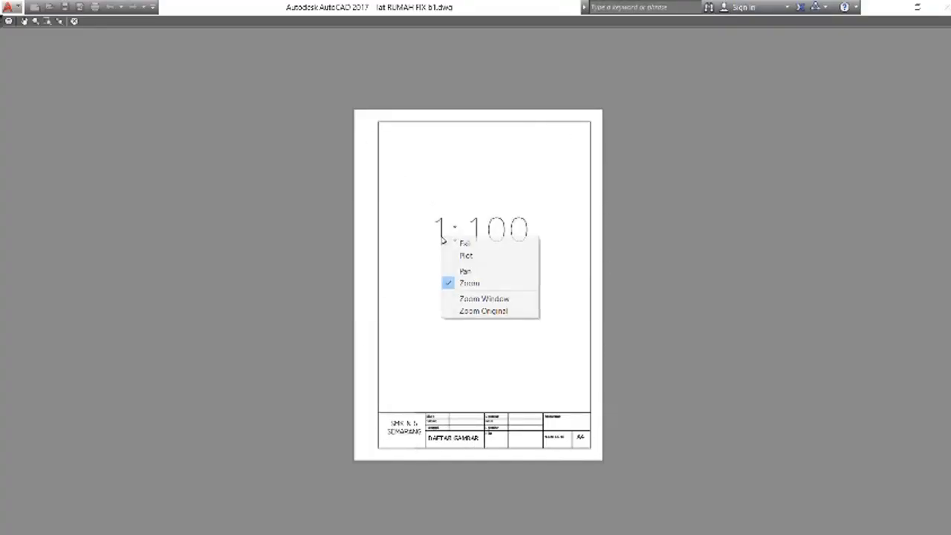
click(464, 244)
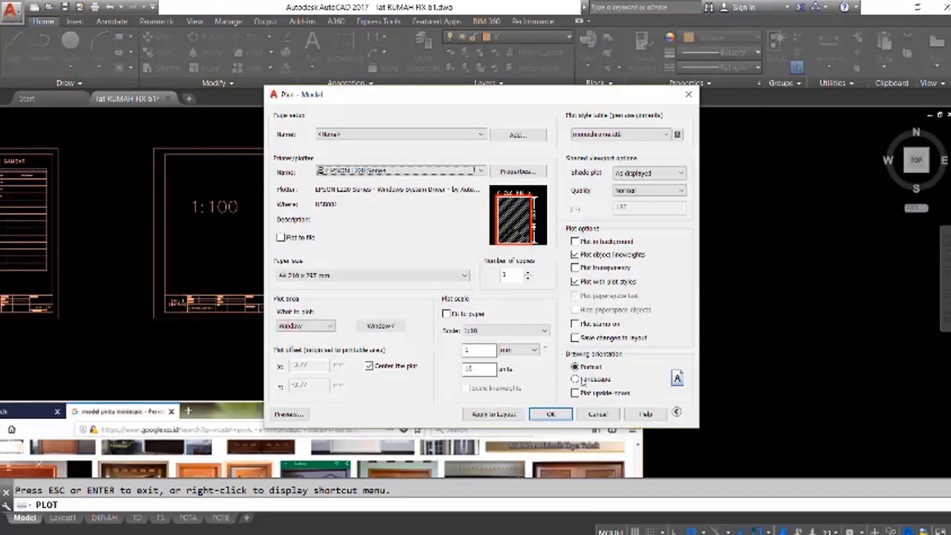
click(598, 414)
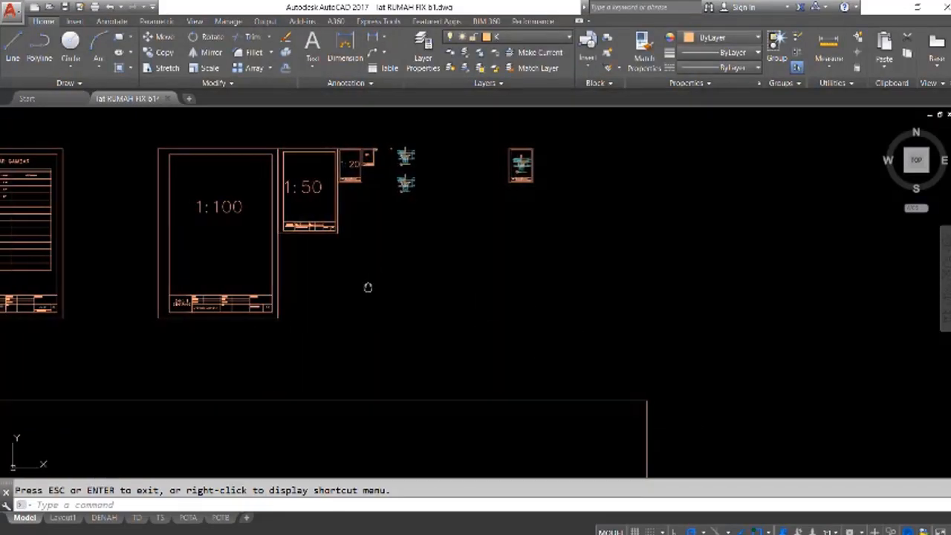
- Start a new plot using the DWG To PDF.pc3 plotter and the ISO full bleed A4 (297.00 x 210.00 MM) paper size
middle_drag(367, 287, 494, 318)
scroll(352, 238, up, 2)
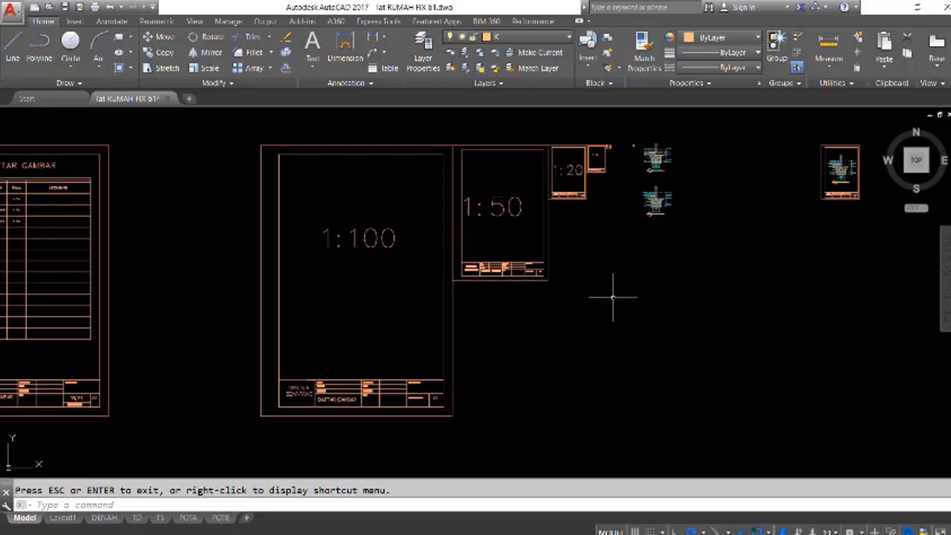
middle_drag(581, 265, 542, 286)
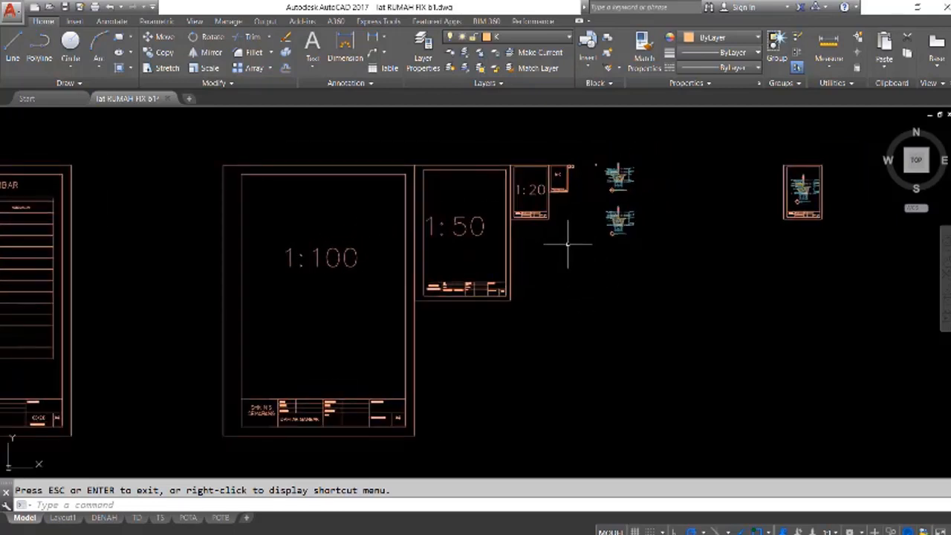
key(ctrl+p)
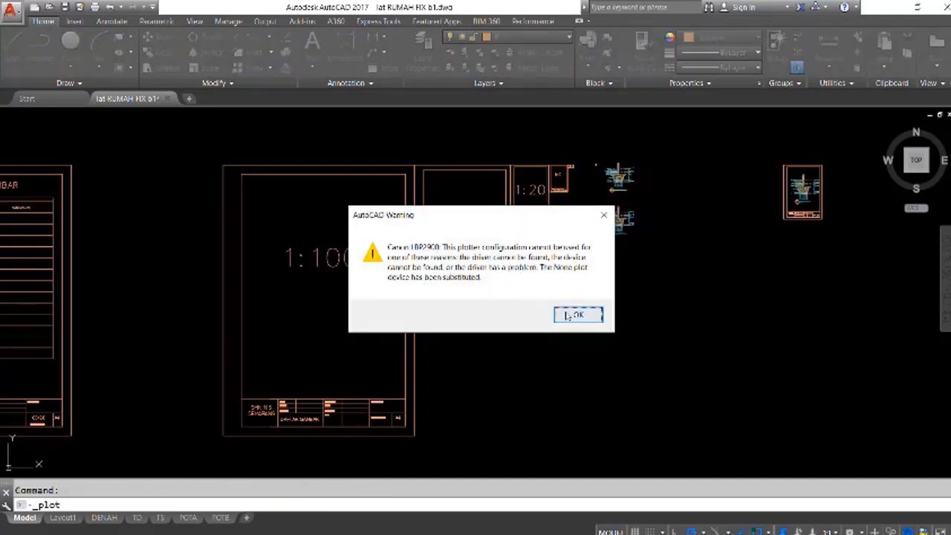
click(553, 314)
click(421, 186)
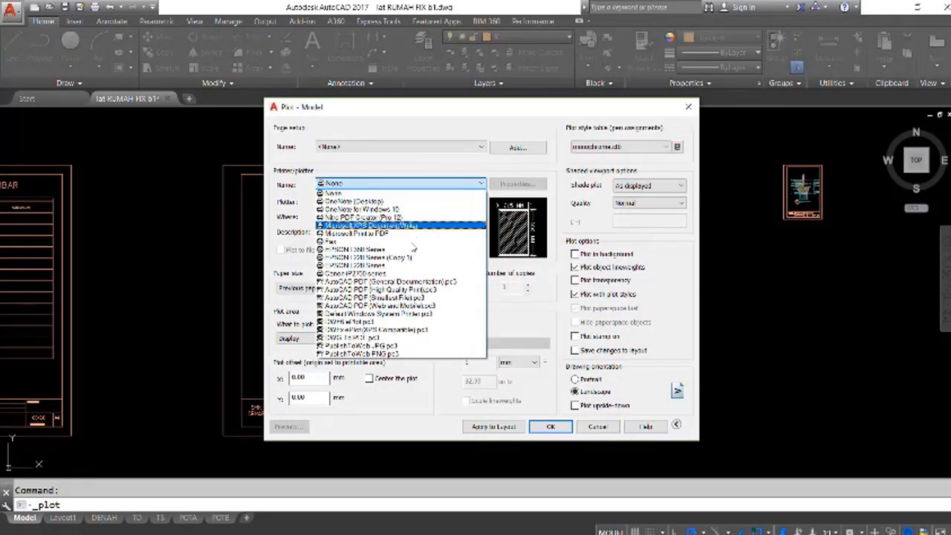
click(417, 339)
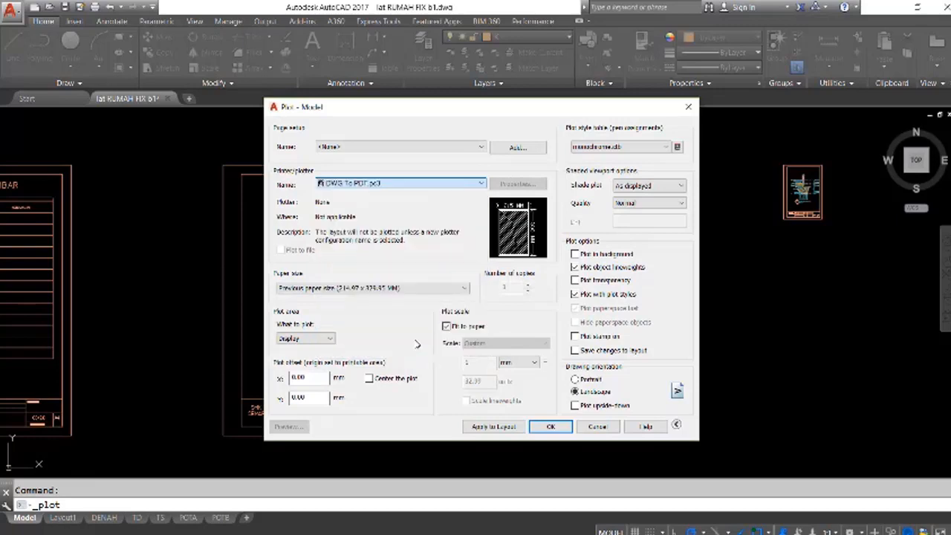
click(420, 290)
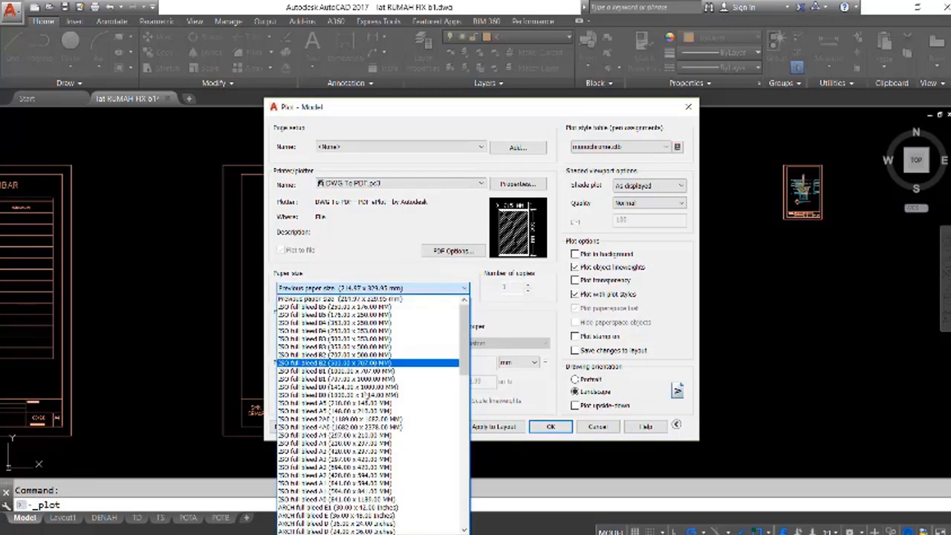
click(367, 437)
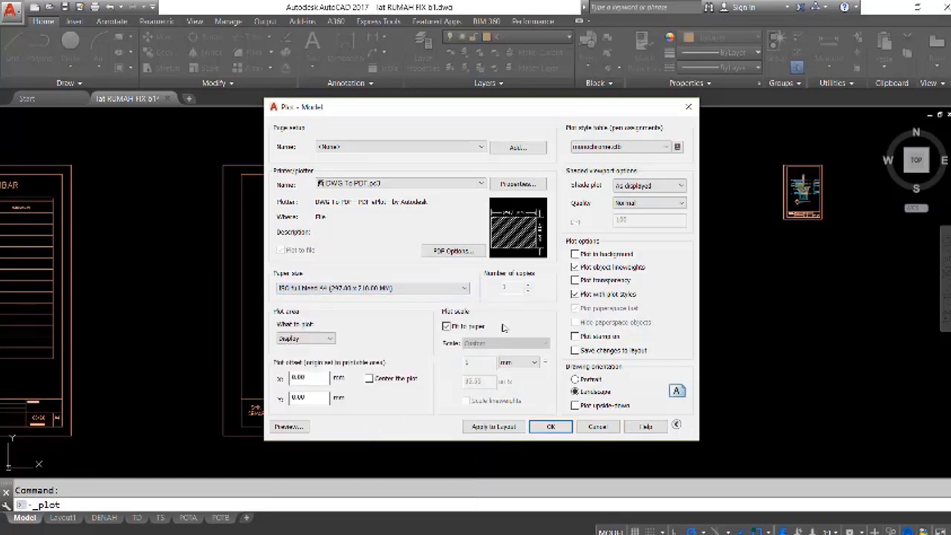
- Set portrait orientation, center the plot, and replace fit to paper with a scale of 1 mm = 2 units
click(587, 384)
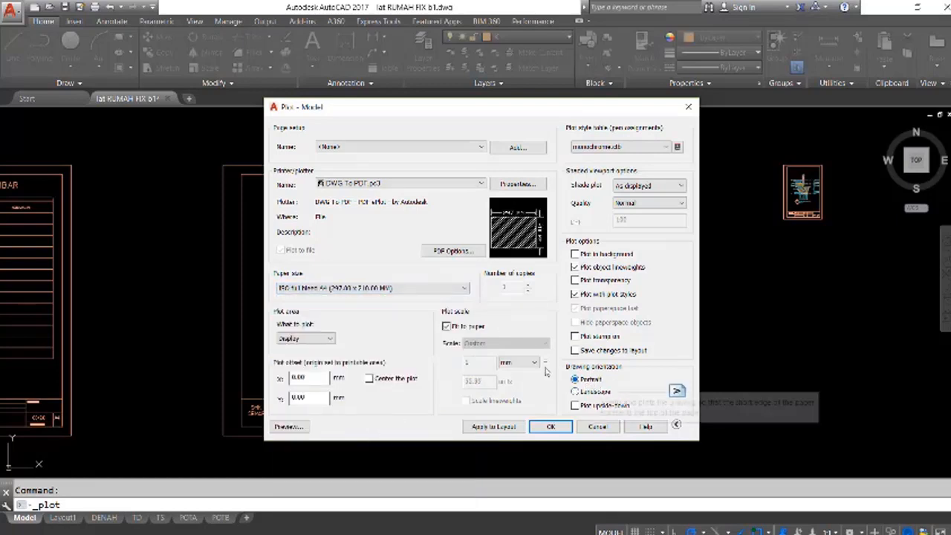
click(369, 379)
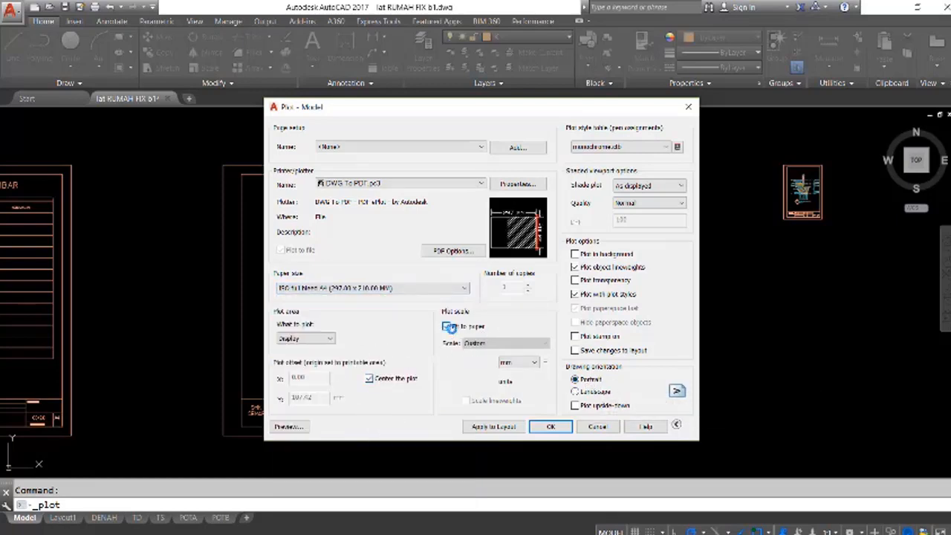
click(449, 327)
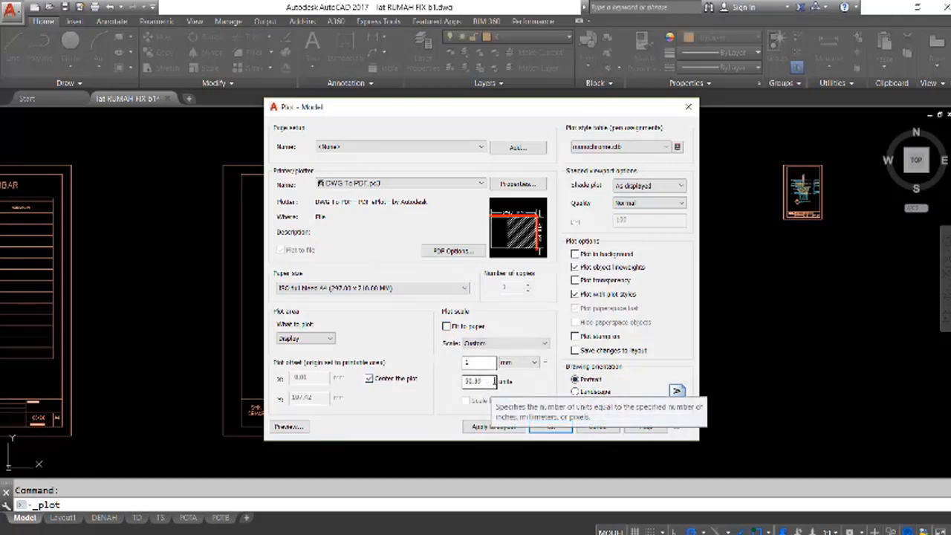
drag(494, 380, 451, 387)
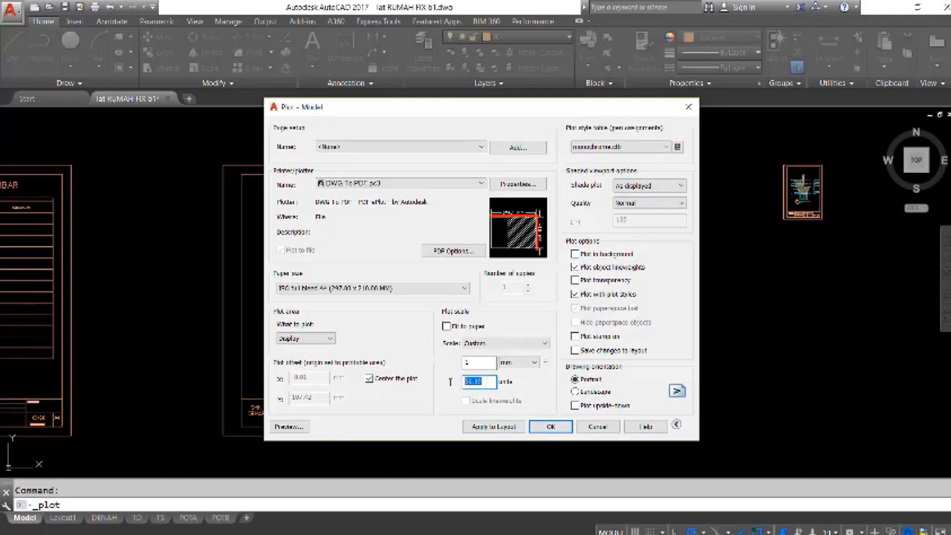
text(4)
- Define the PDF plot area as a window around the outer frame of the foundation detail sheet
click(332, 342)
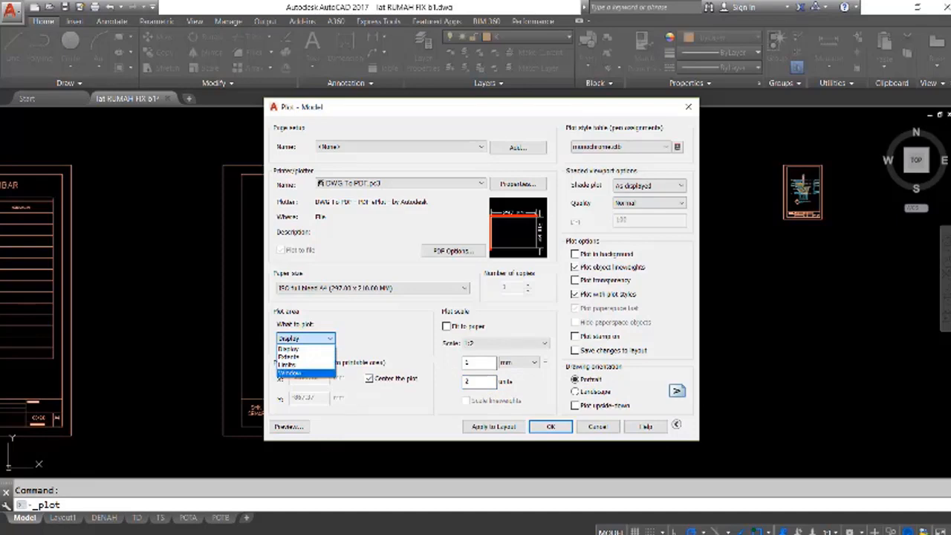
click(290, 371)
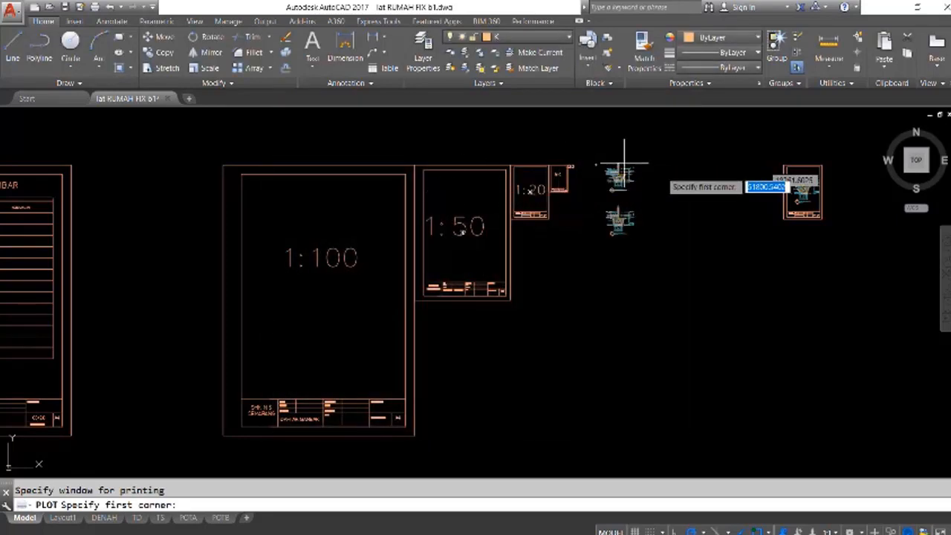
scroll(758, 175, up, 5)
click(687, 159)
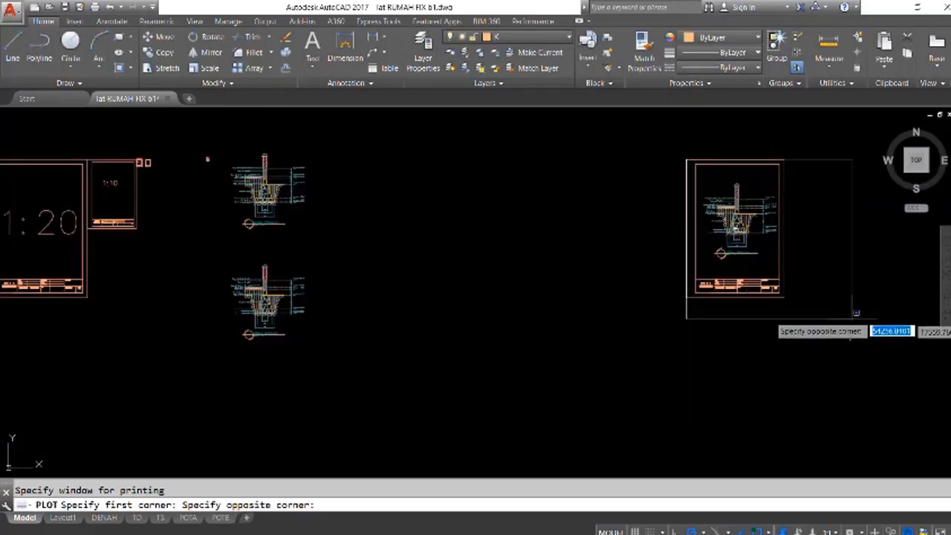
click(784, 297)
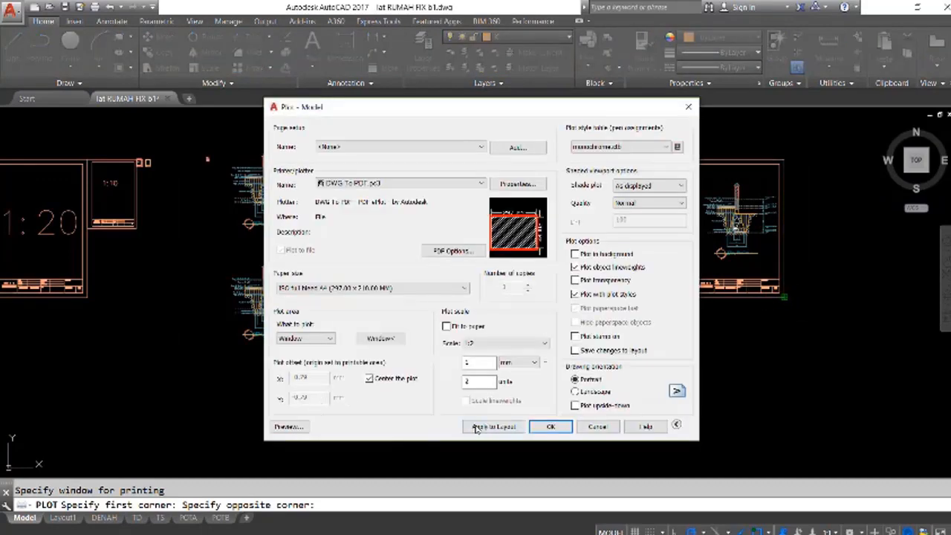
- Preview the foundation detail sheet, accepting the annotation scale mismatch, and plot it to PDF from the preview
click(289, 428)
click(529, 287)
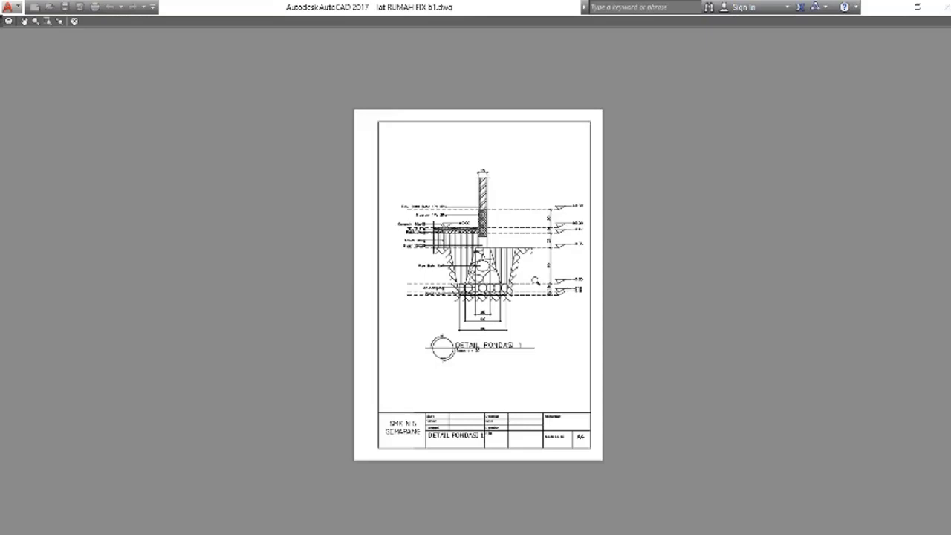
right_click(536, 281)
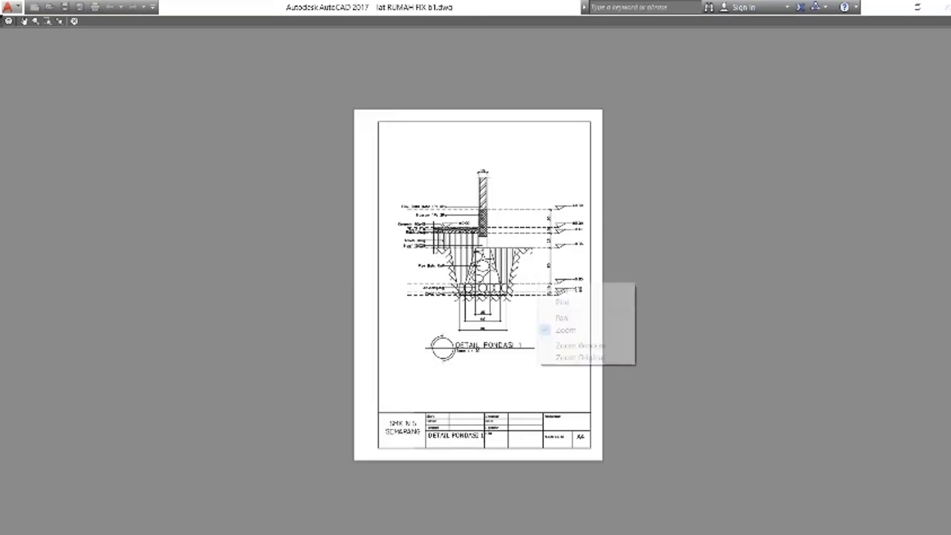
click(563, 303)
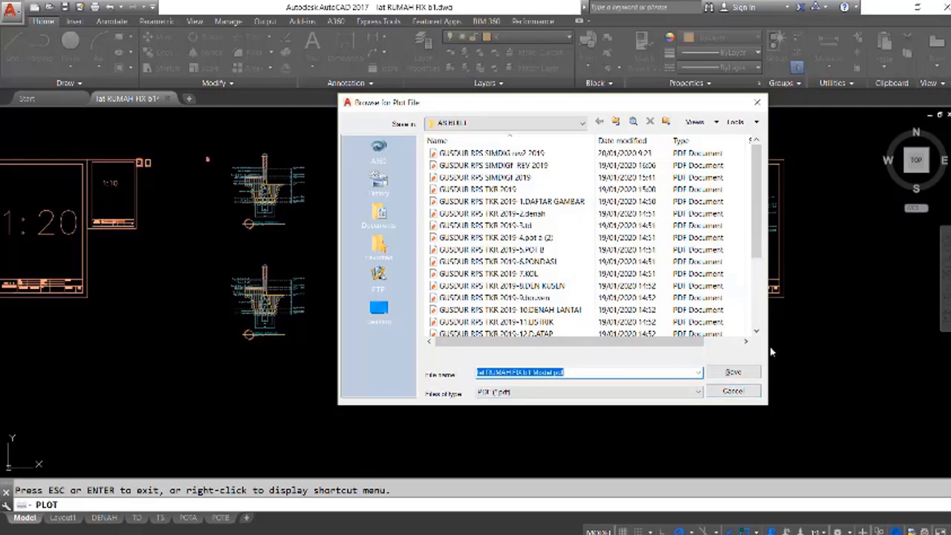
- Check the available save locations for the PDF plot file and cancel saving it
click(583, 124)
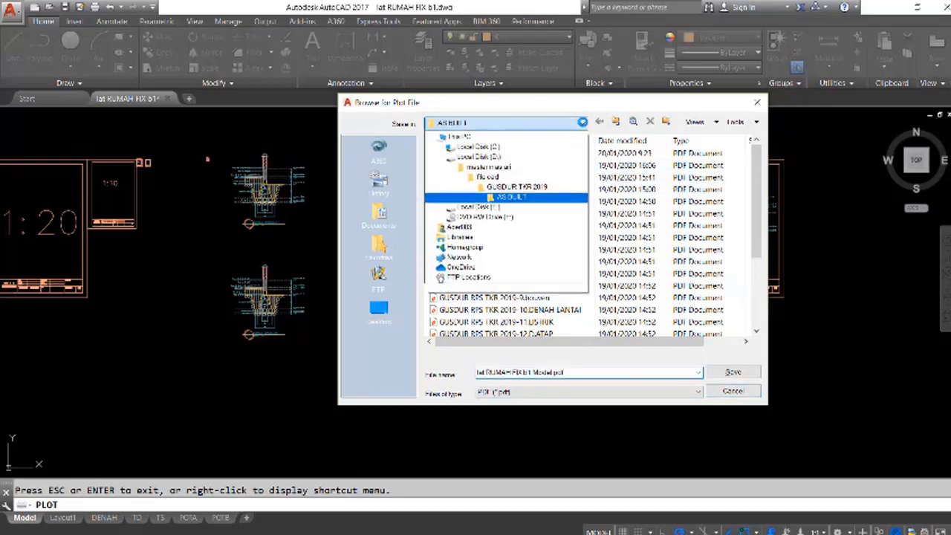
click(741, 394)
click(741, 394)
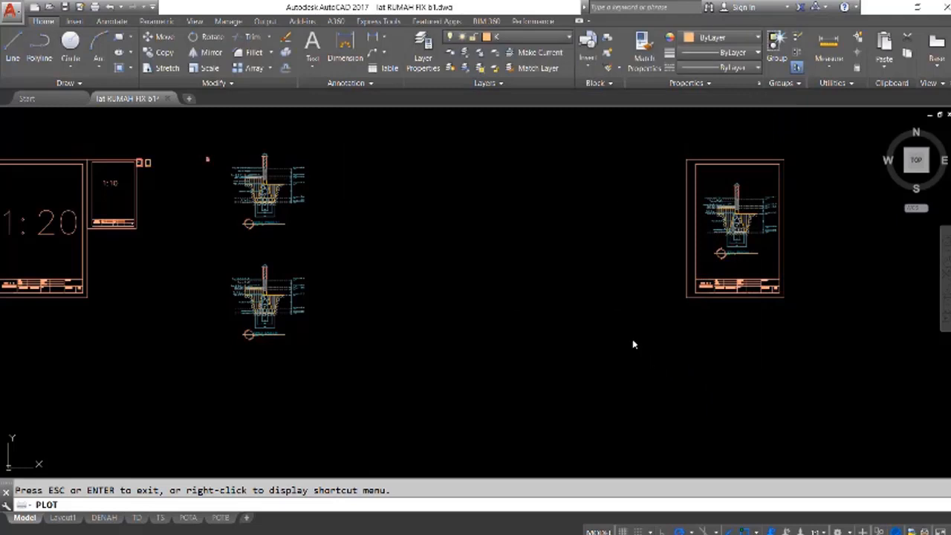
middle_drag(637, 298, 422, 319)
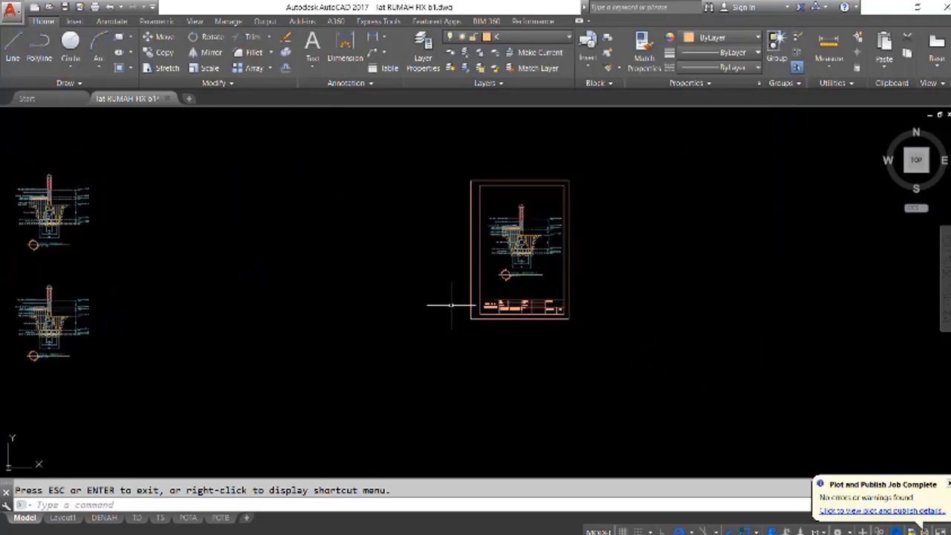